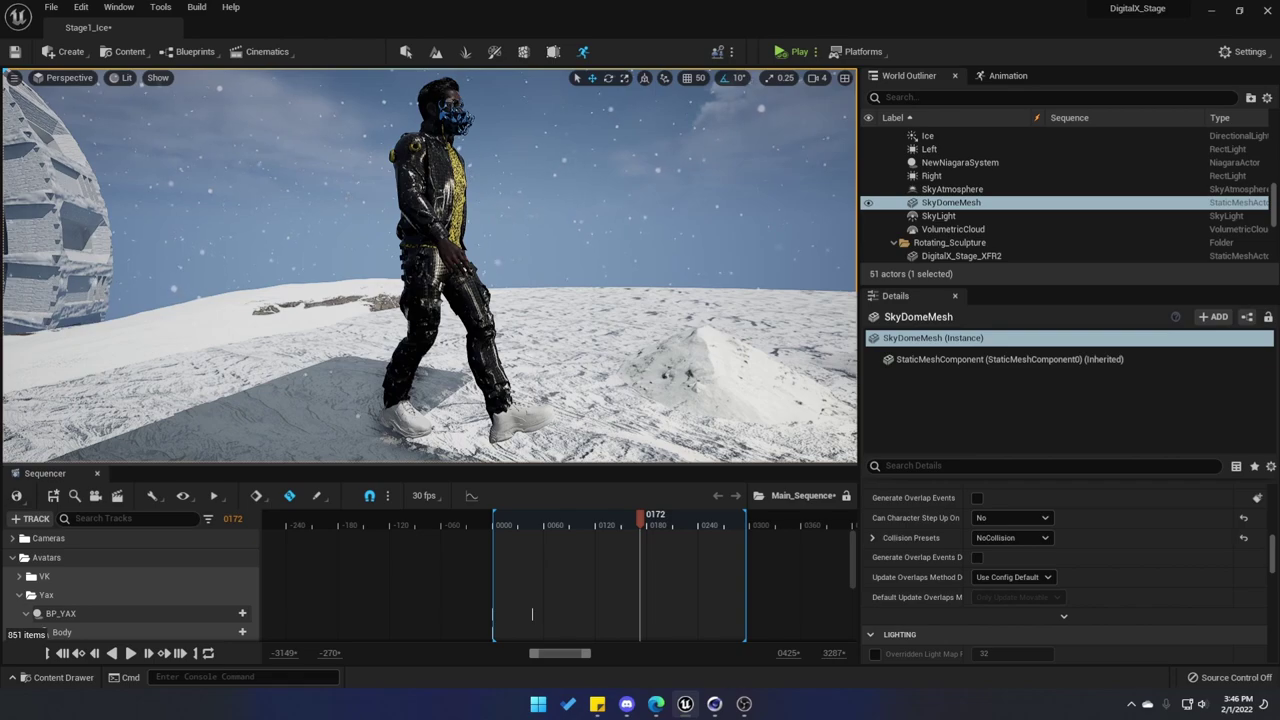
Step: Change BP_YAX's Feet component skeletal mesh from BALENCIAGA_SHOES to m_tal_nrw_shs_flipflops
click(455, 310)
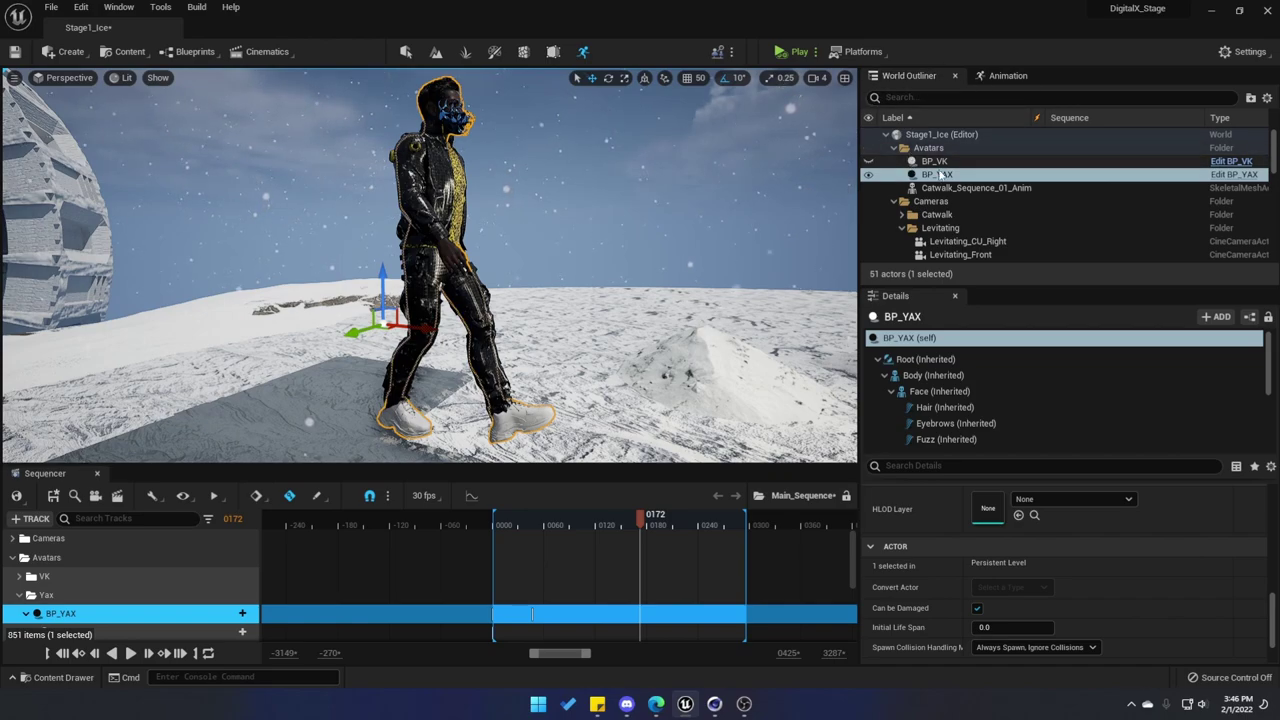
scroll(933, 382, down, 2)
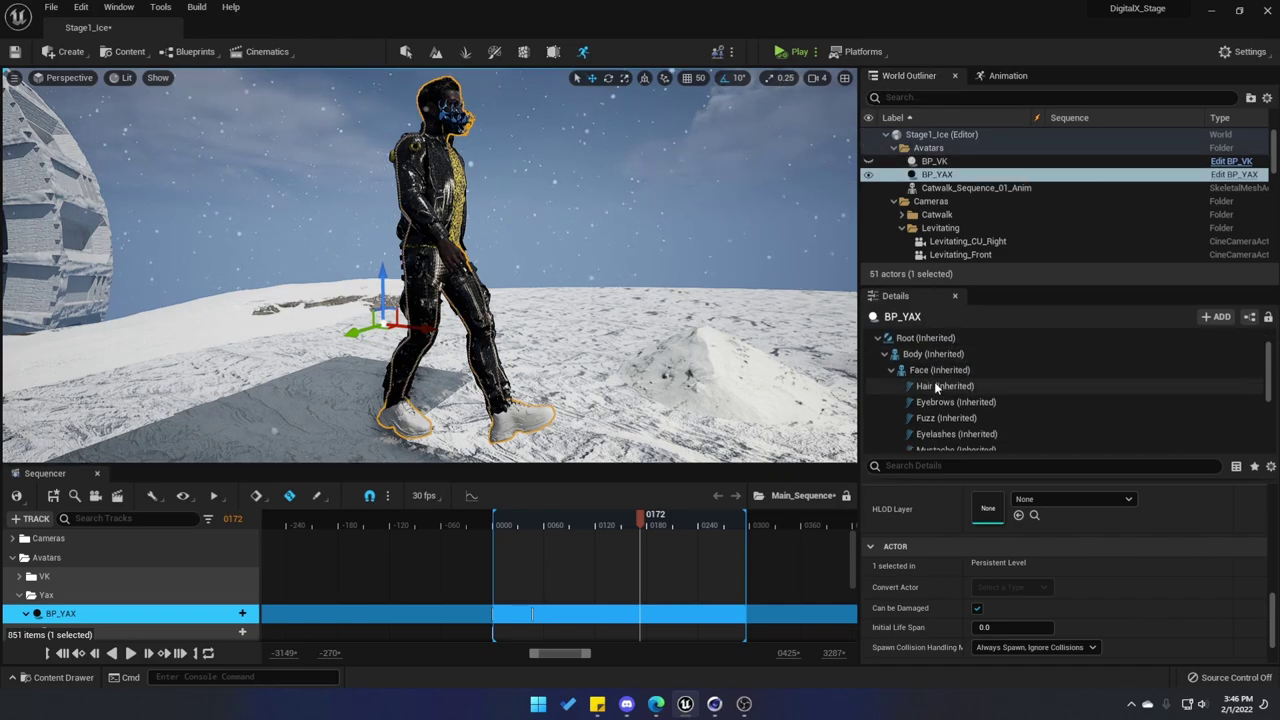
scroll(938, 381, down, 5)
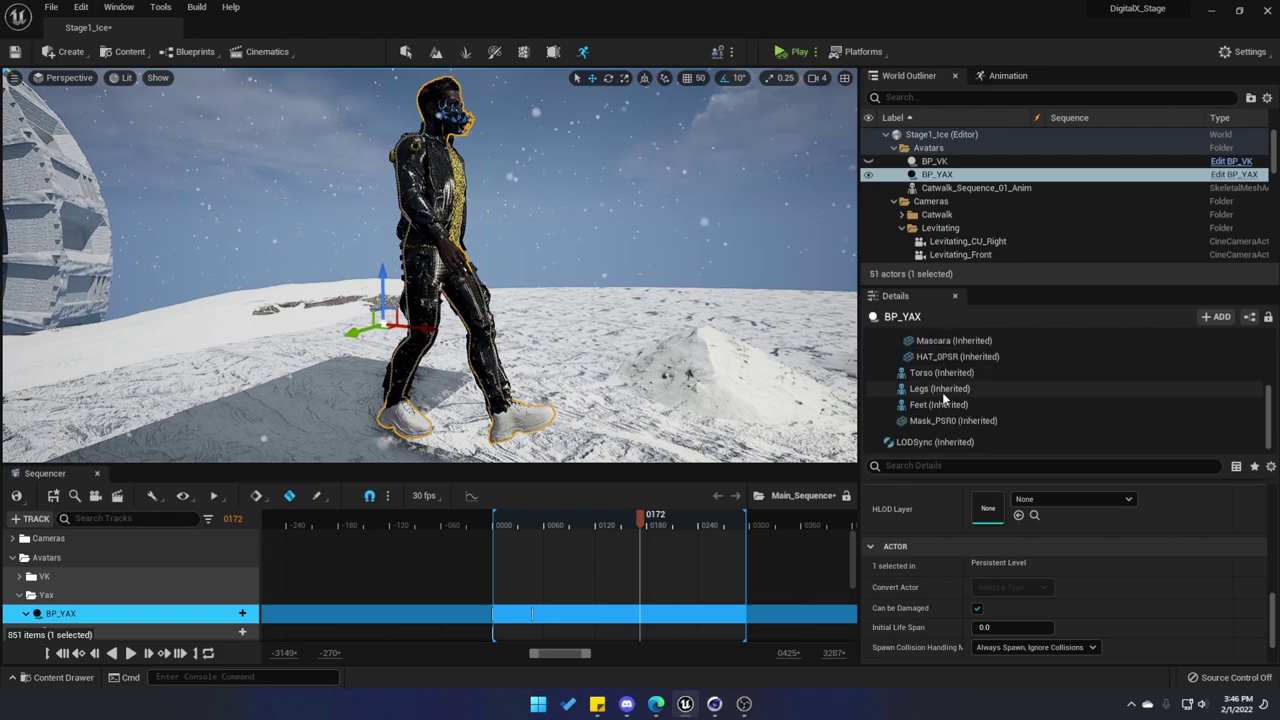
click(930, 405)
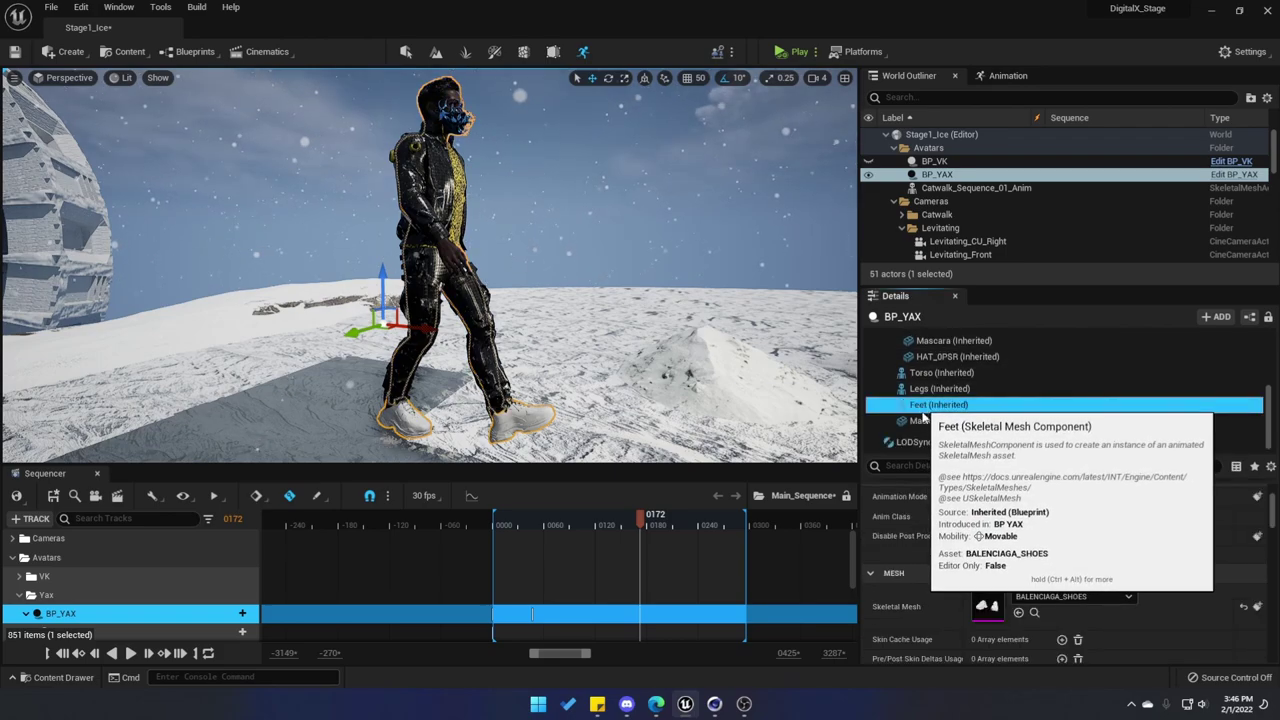
click(1128, 597)
key(ctrl+z)
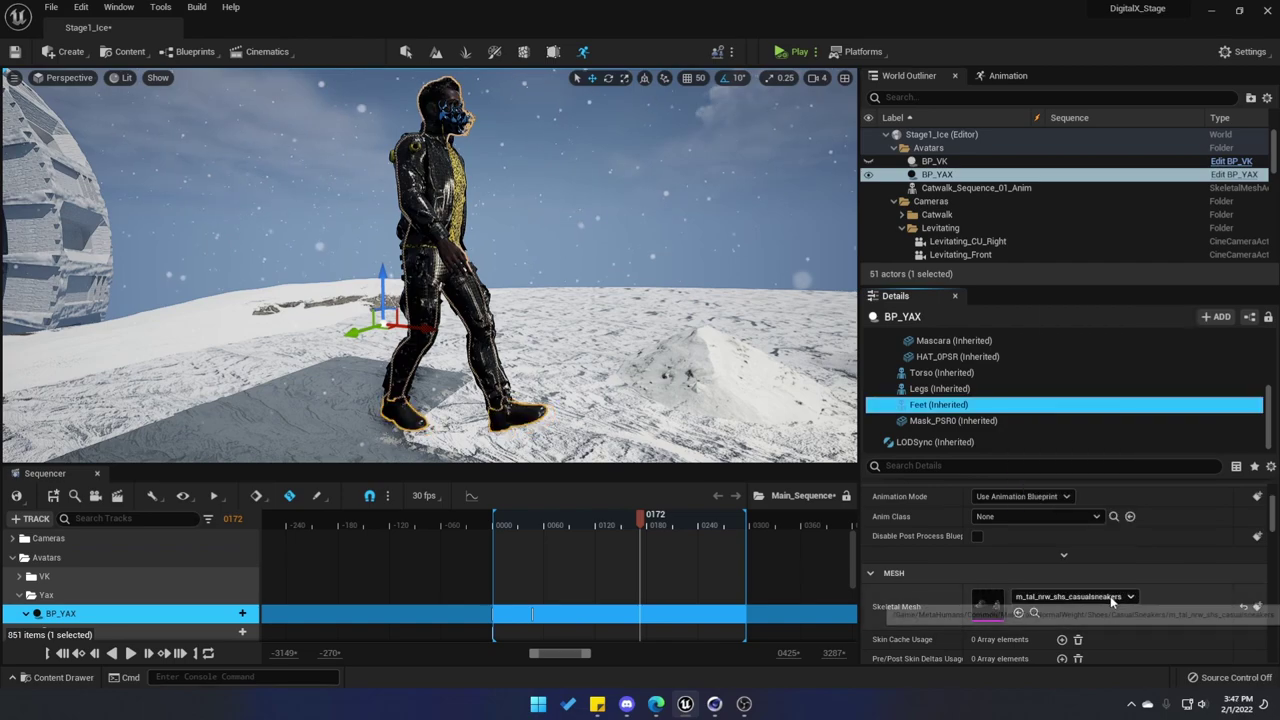
click(1128, 598)
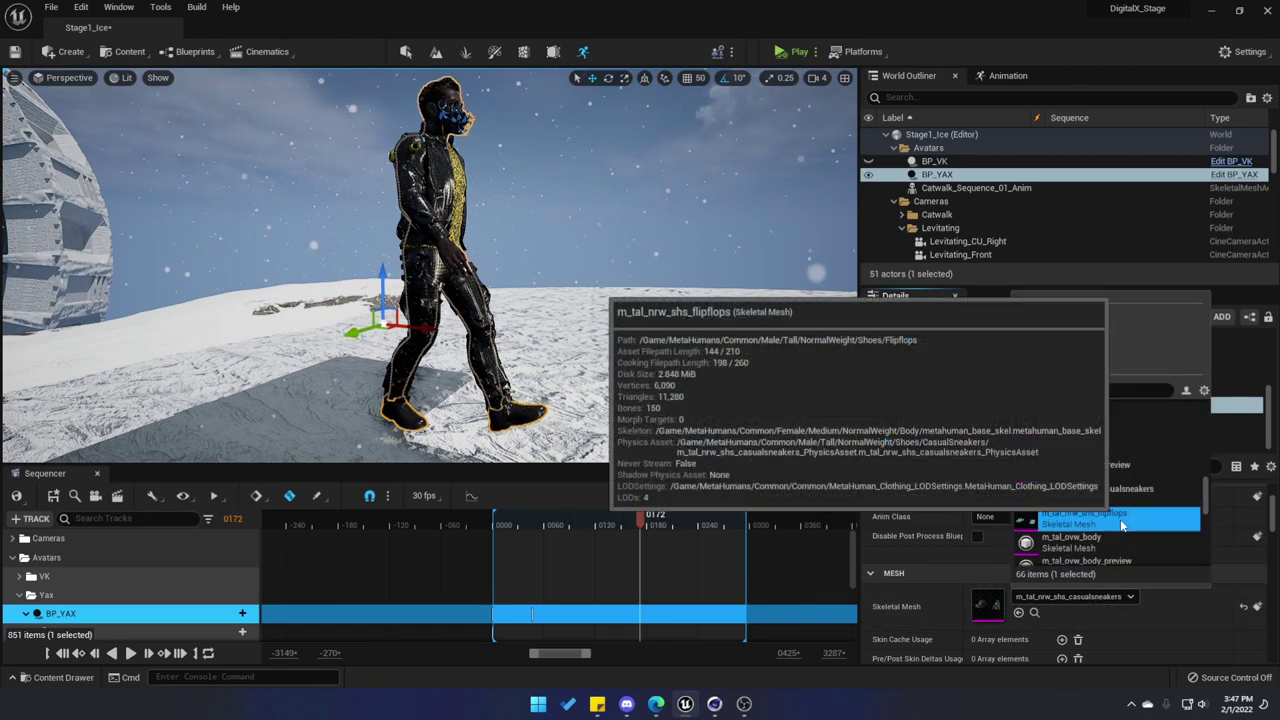
click(1040, 516)
scroll(27, 447, up, 5)
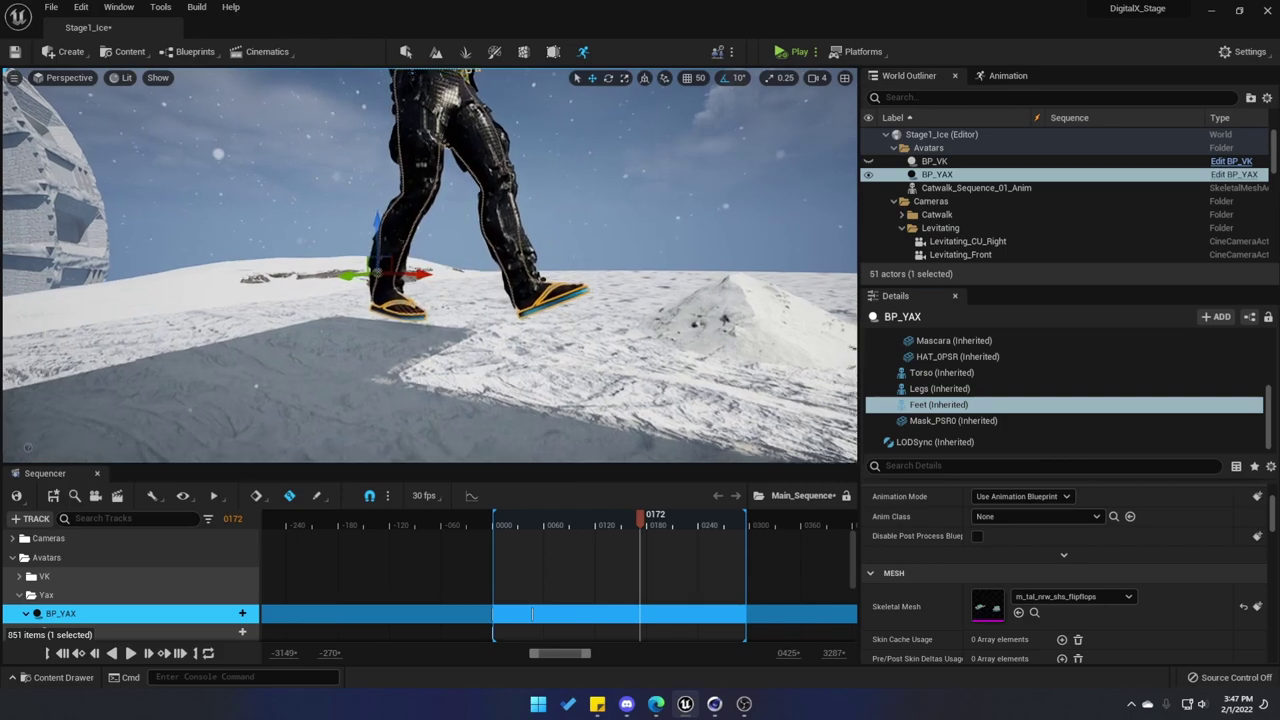
scroll(27, 447, down, 4)
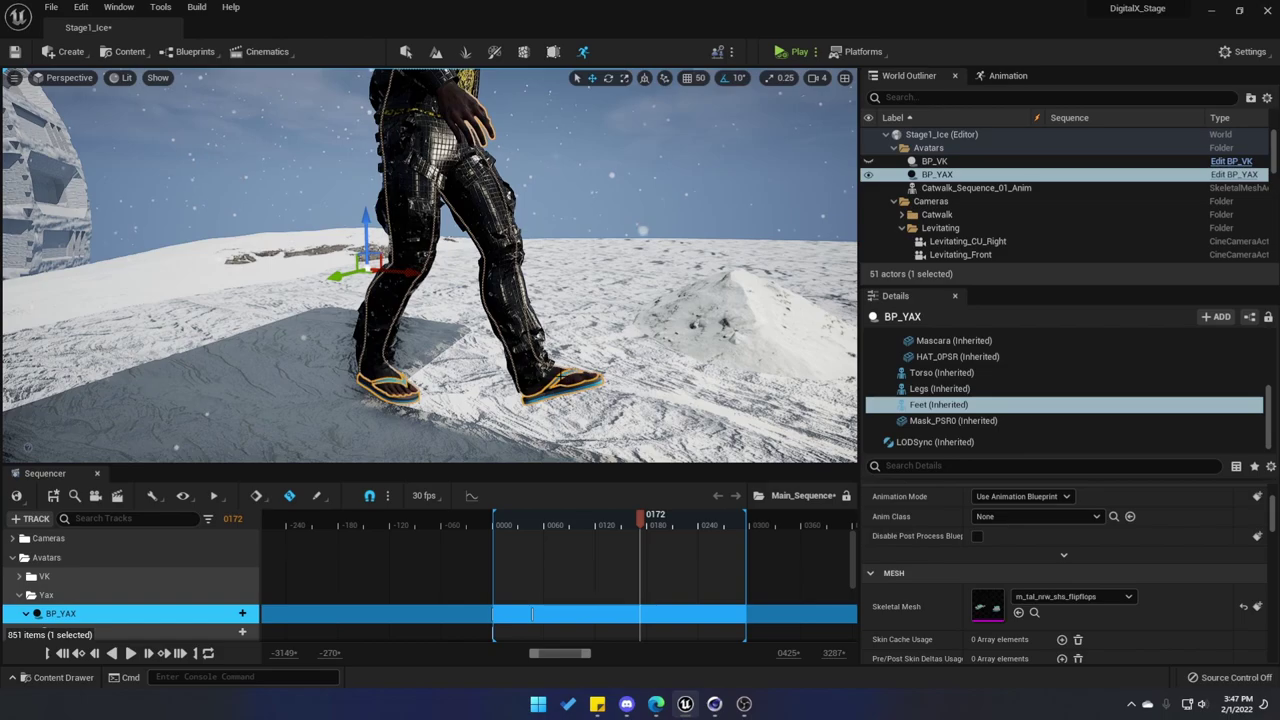
scroll(27, 447, up, 4)
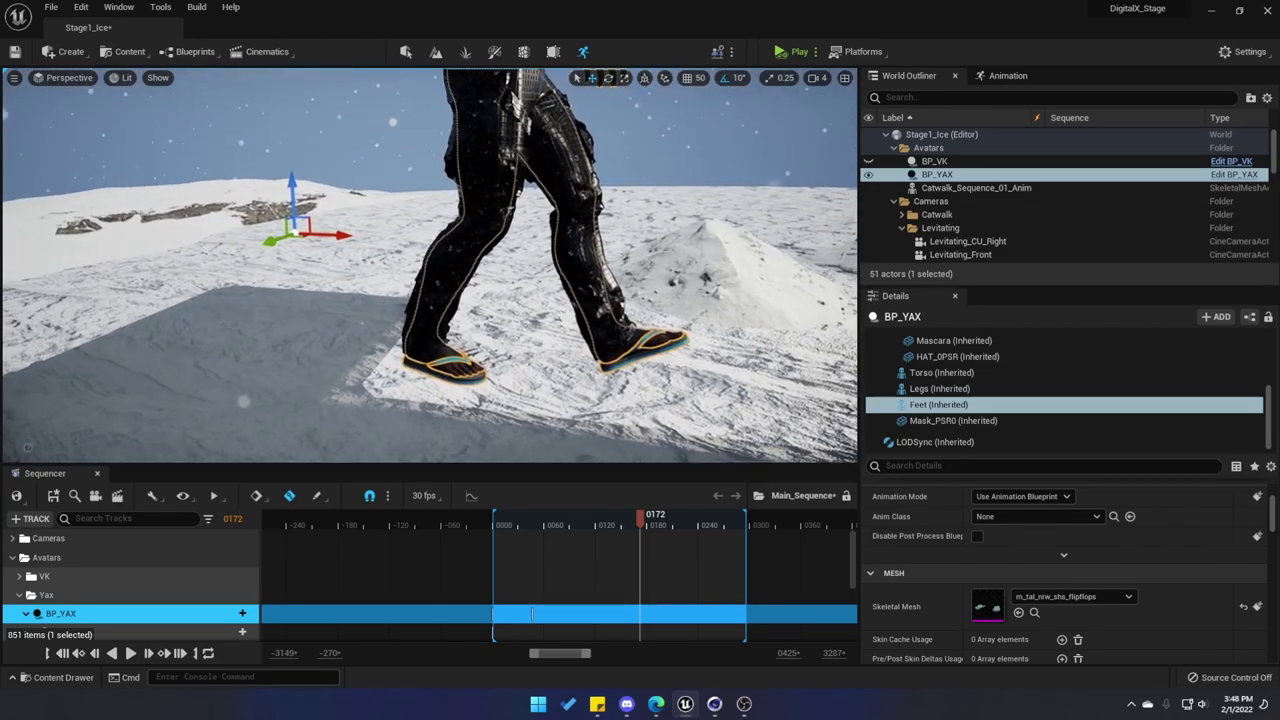
scroll(27, 447, up, 3)
drag(300, 380, 445, 377)
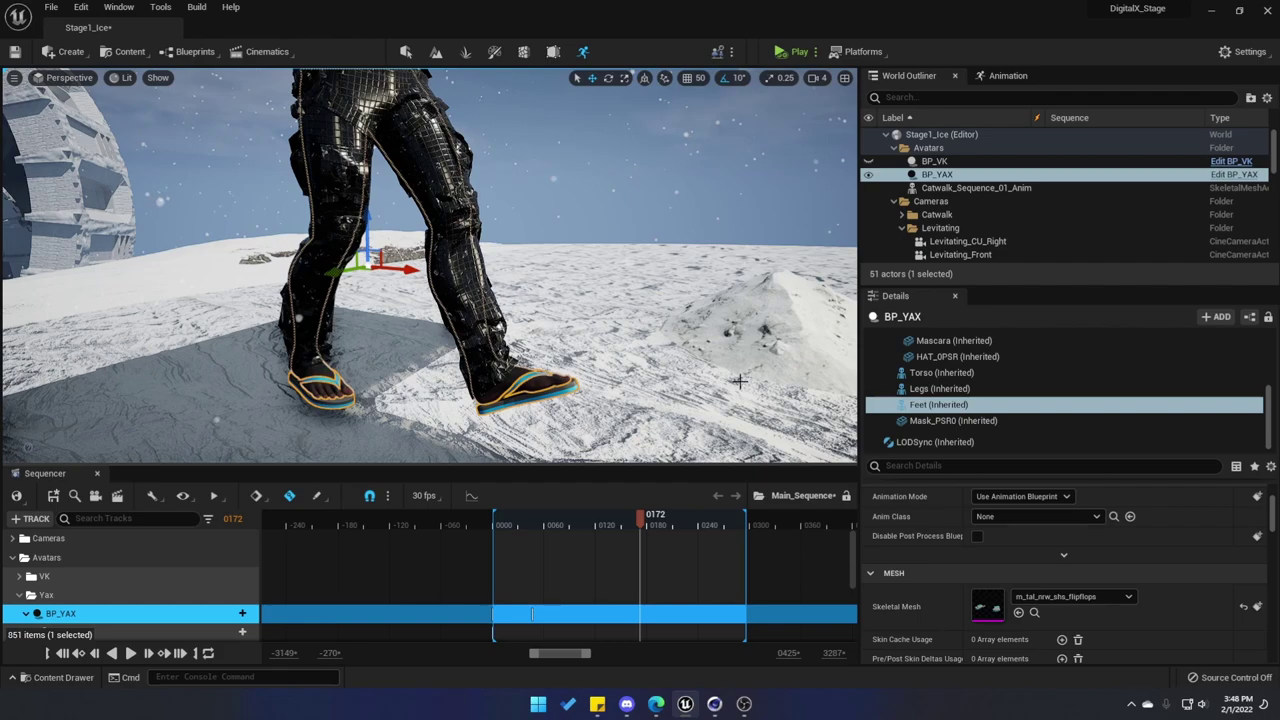
Step: Uncheck Visible under Rendering on the Feet component to hide the flip-flops
scroll(928, 549, down, 2)
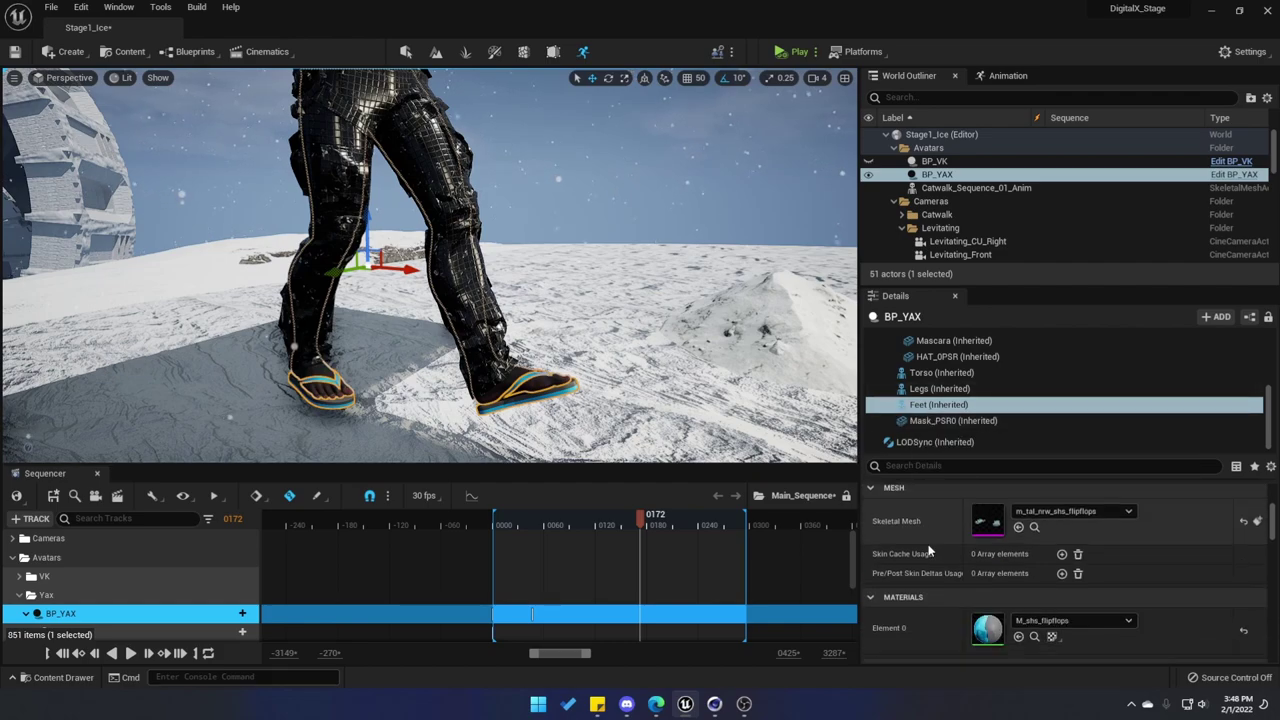
scroll(929, 549, down, 10)
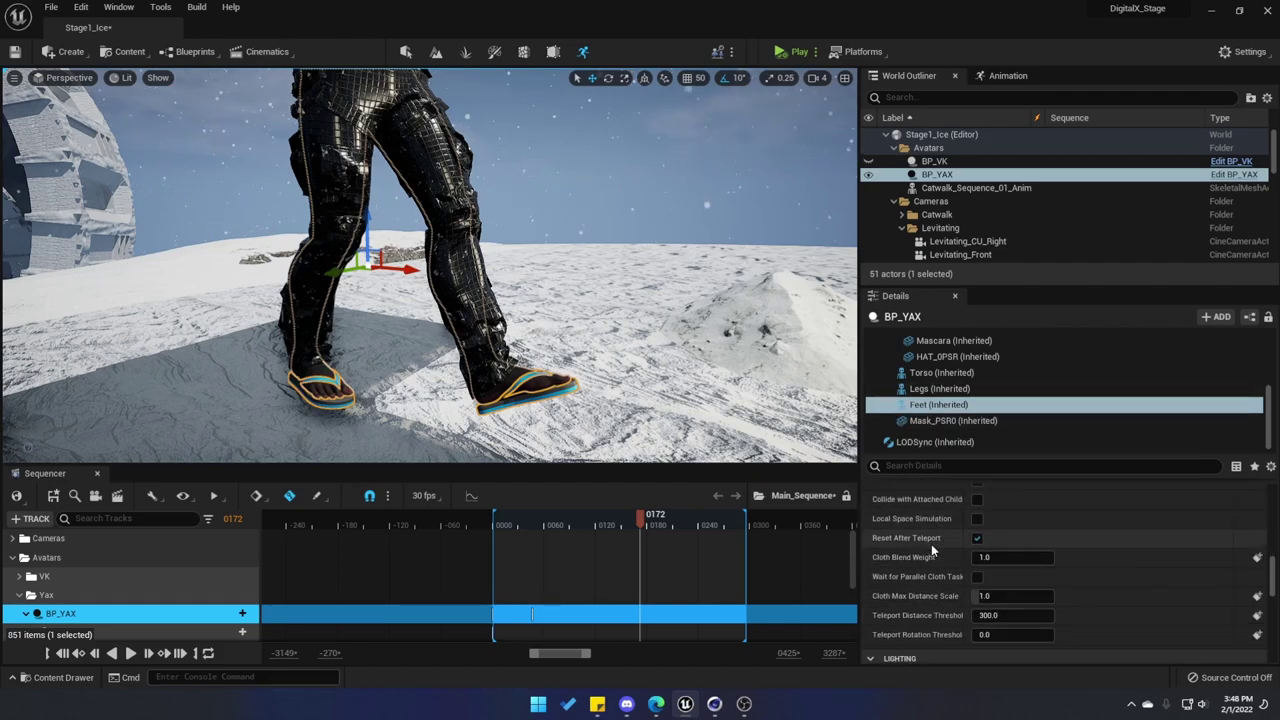
scroll(931, 544, down, 8)
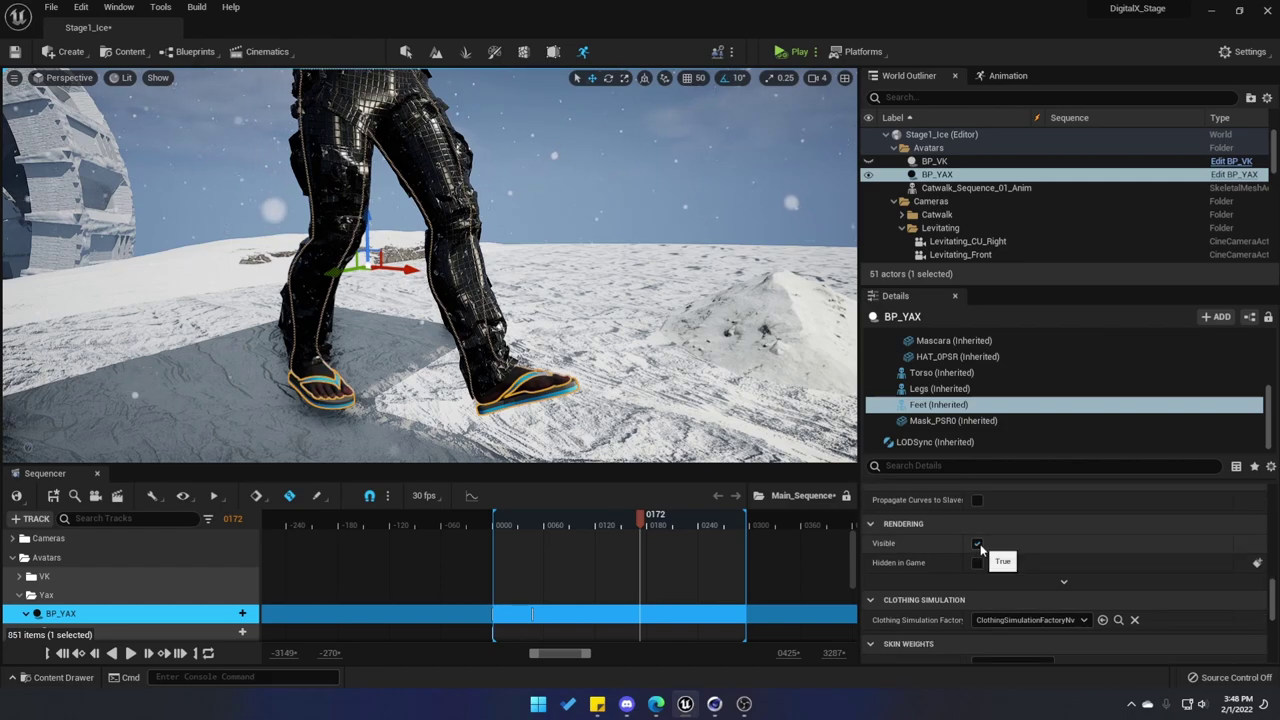
click(977, 545)
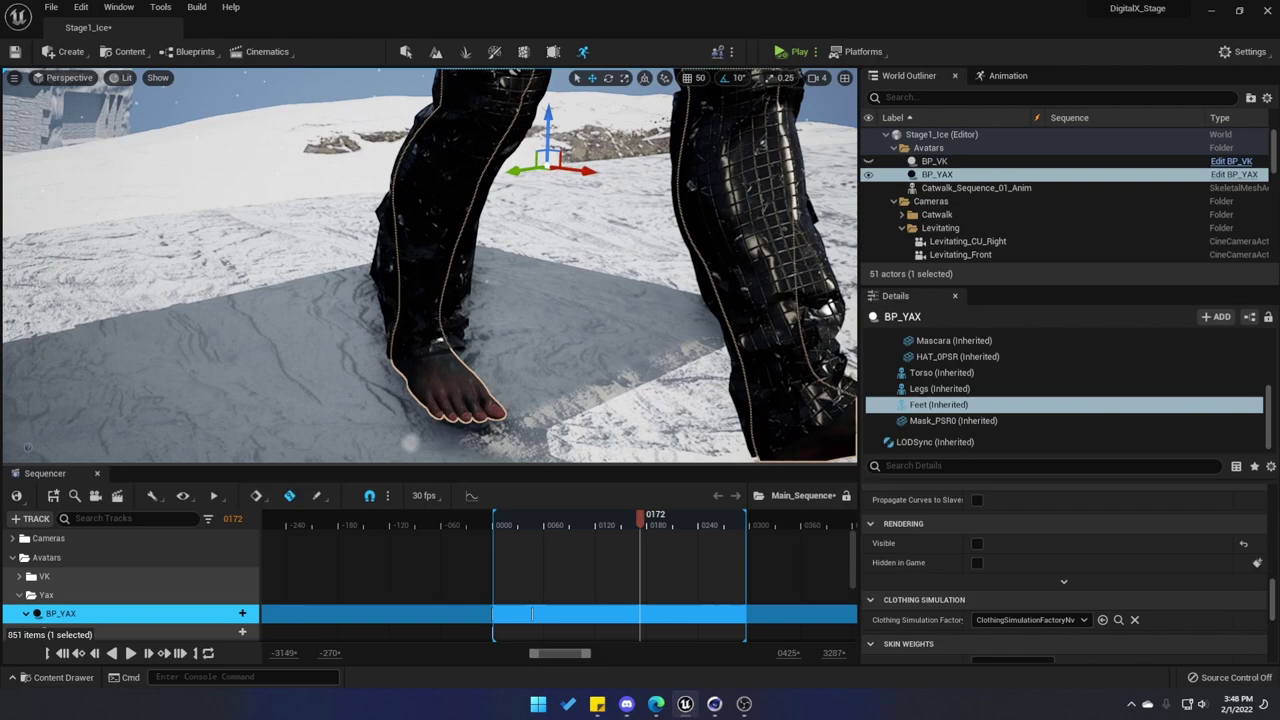
scroll(430, 265, up, 6)
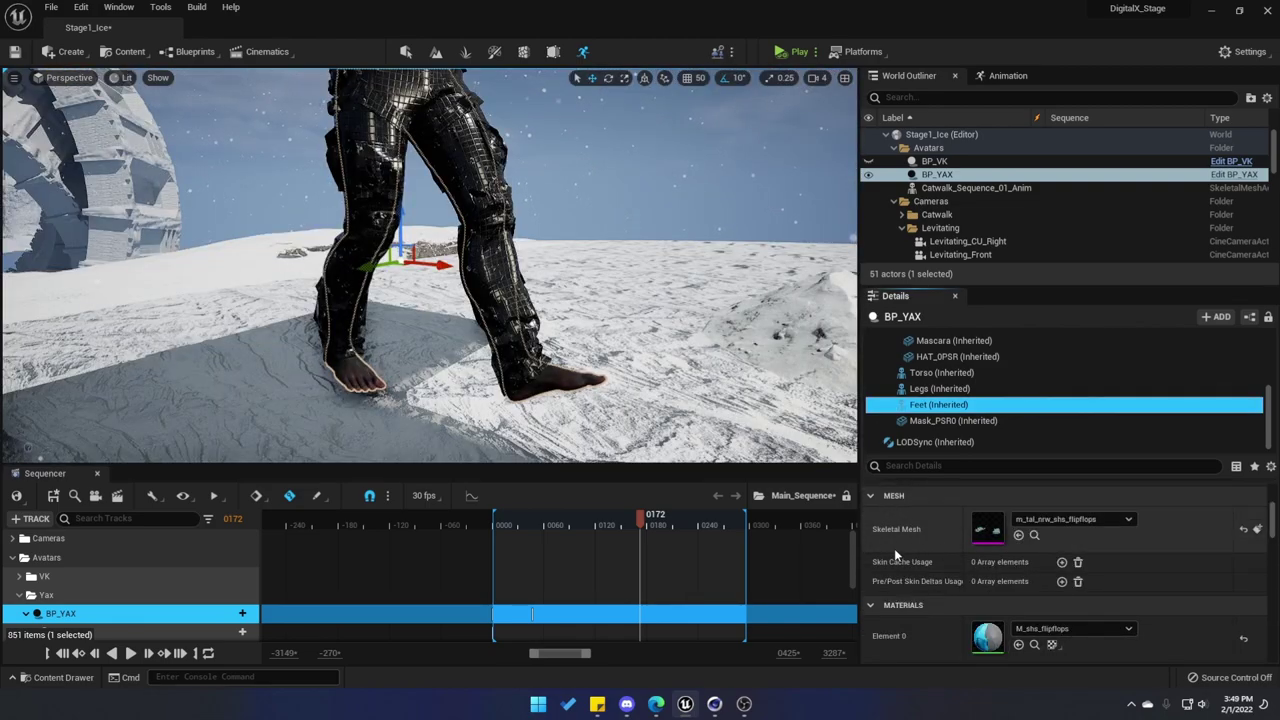
Step: Export the m_tal_nrw_shs_flipflops asset as an FBX file into the VK folder
click(1035, 537)
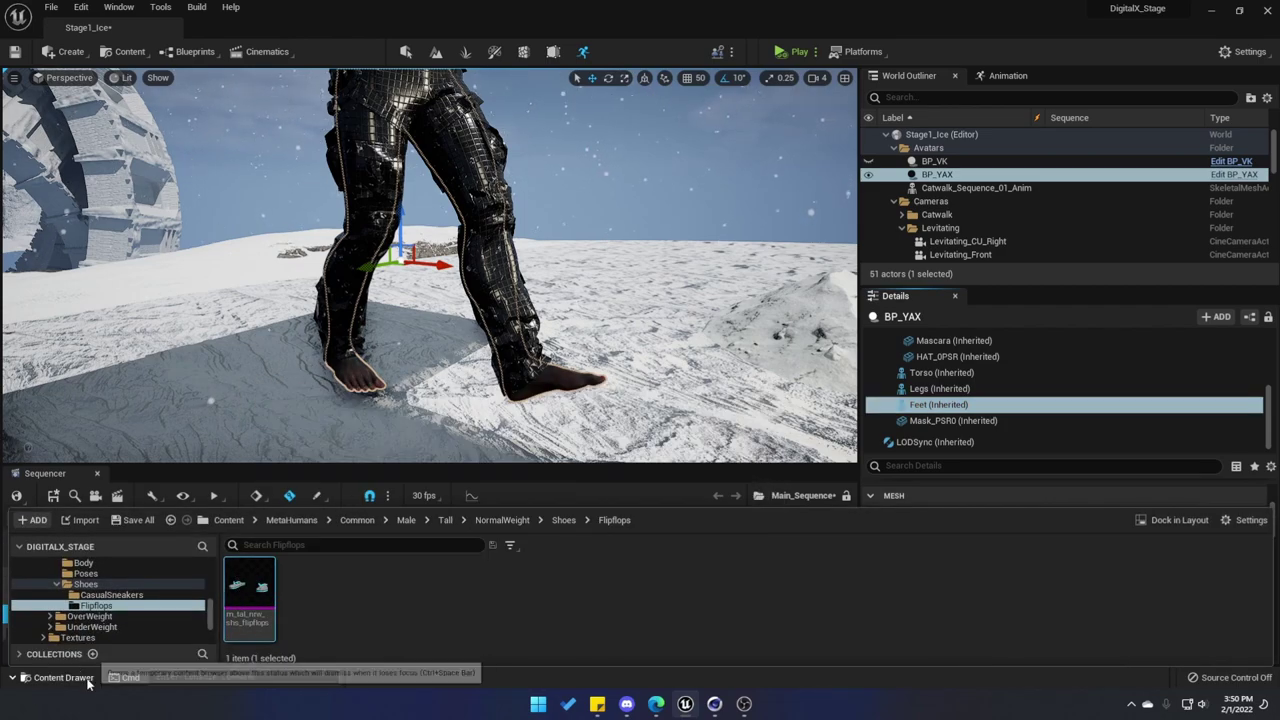
right_click(260, 585)
mouse_move(460, 370)
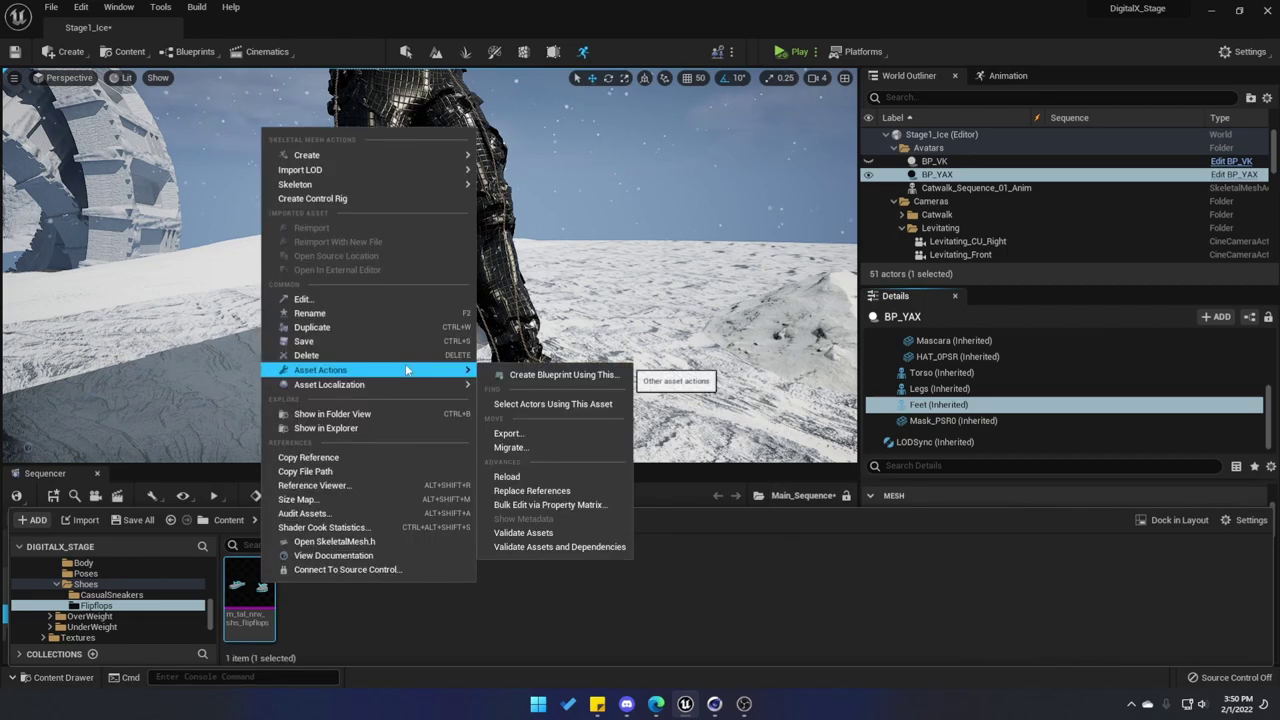
click(540, 436)
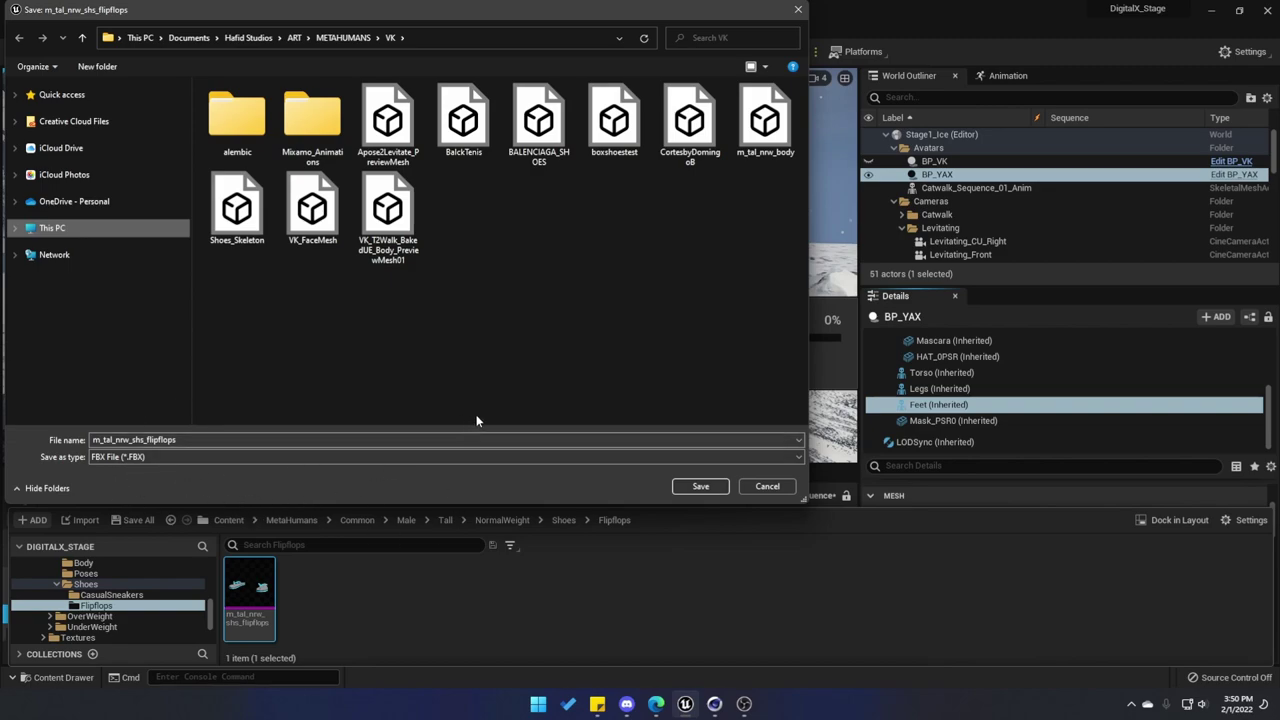
click(700, 487)
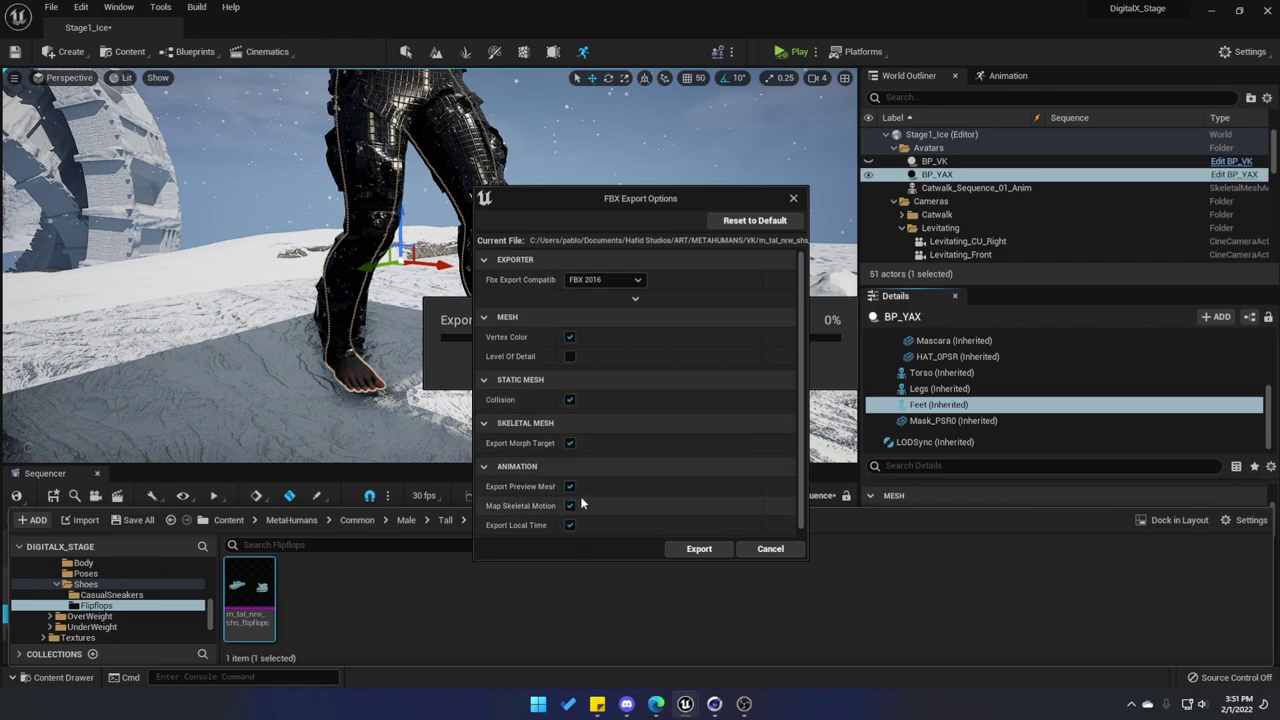
Step: Confirm the FBX 2016 export, then switch to the YouTube custom-clothing tutorial
click(700, 549)
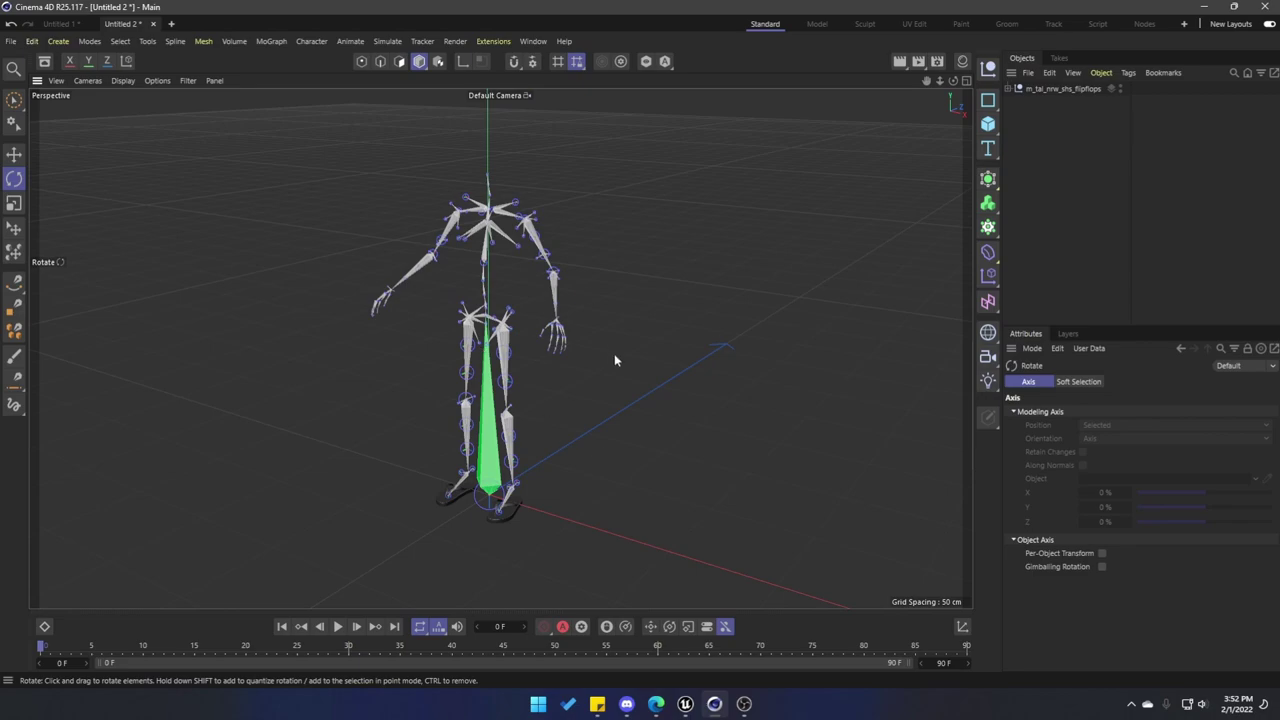
key(alt+Tab)
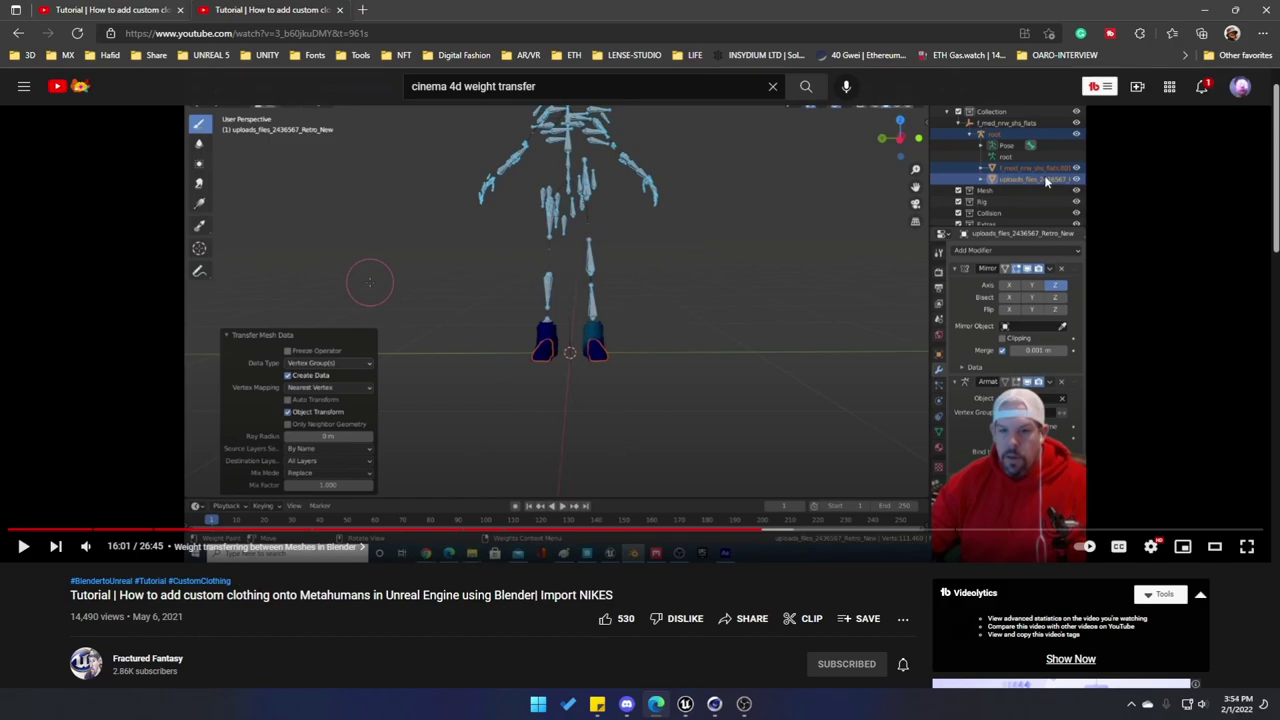
Step: Return from the YouTube tutorial to Cinema 4D and orbit around the flip-flops rig
key(alt+Tab)
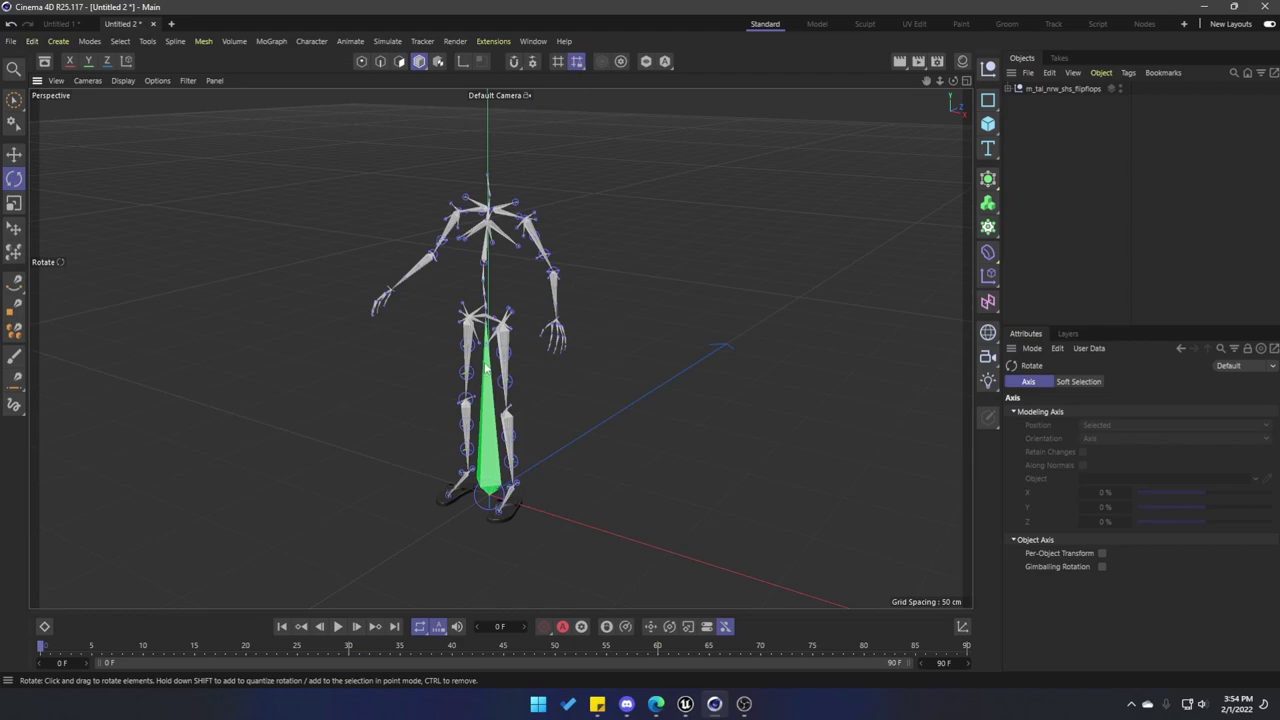
mouse_move(558, 400)
alt+mouse_down()
mouse_move(514, 348)
mouse_move(763, 313)
mouse_move(720, 385)
mouse_move(556, 379)
alt+mouse_up()
Step: In Unreal, locate BP_YAX's Body mesh m_tal_nrw_body in the Content Browser and export it
key(alt+Tab)
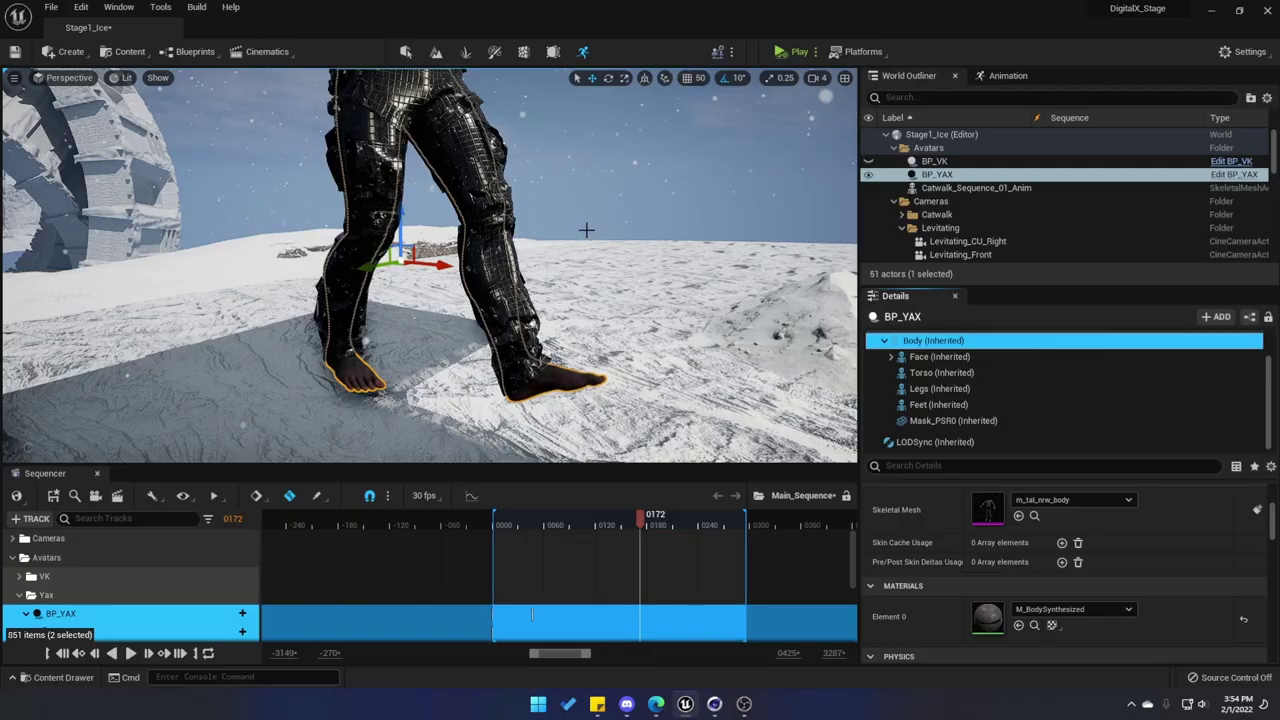
click(924, 176)
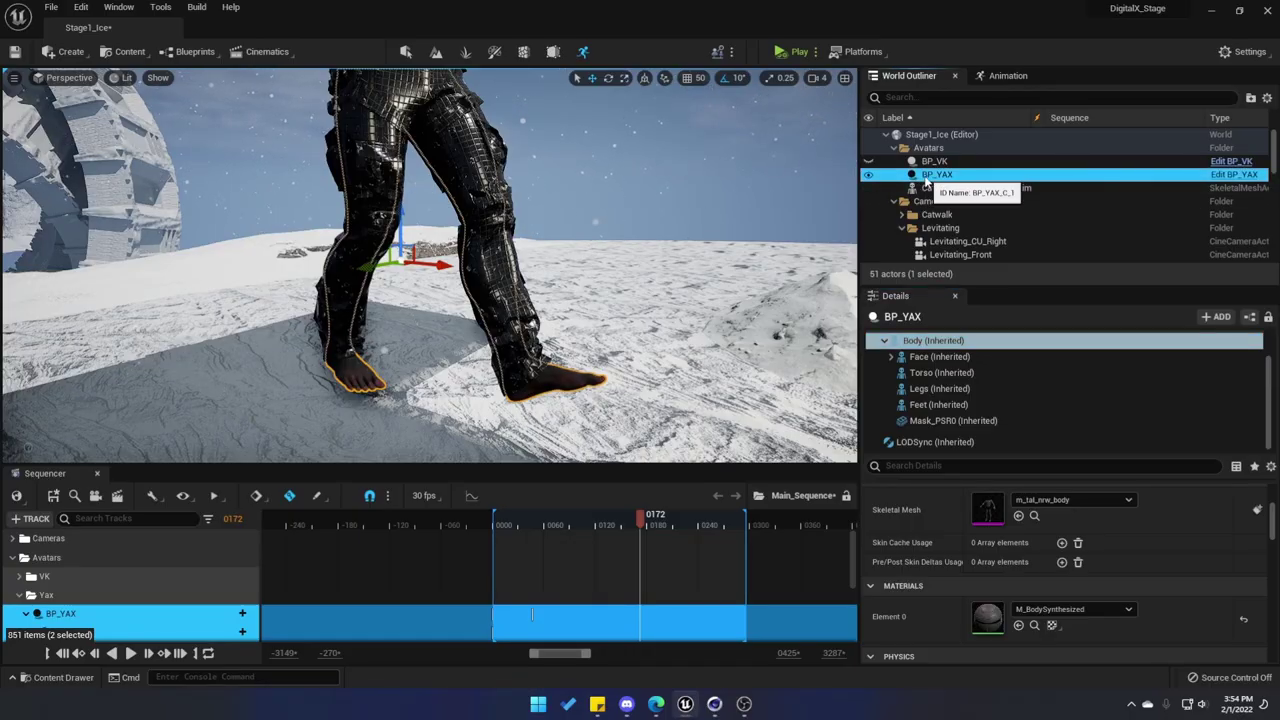
click(930, 340)
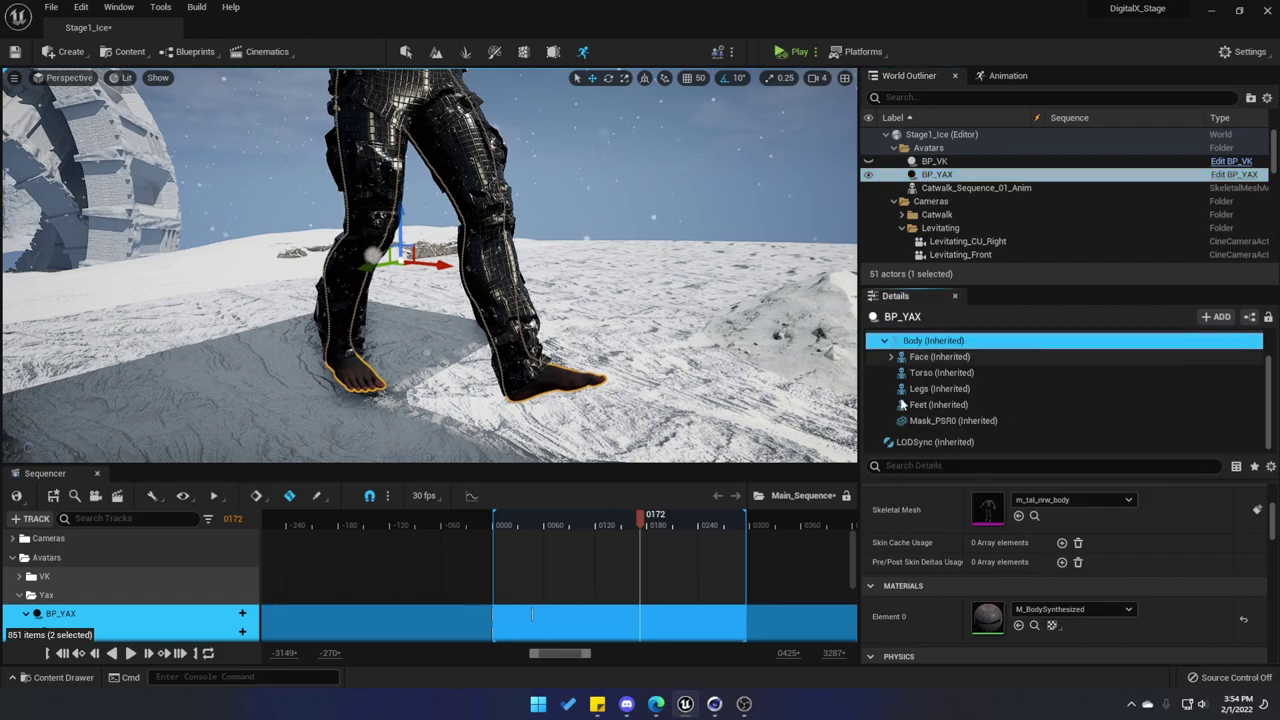
click(1034, 516)
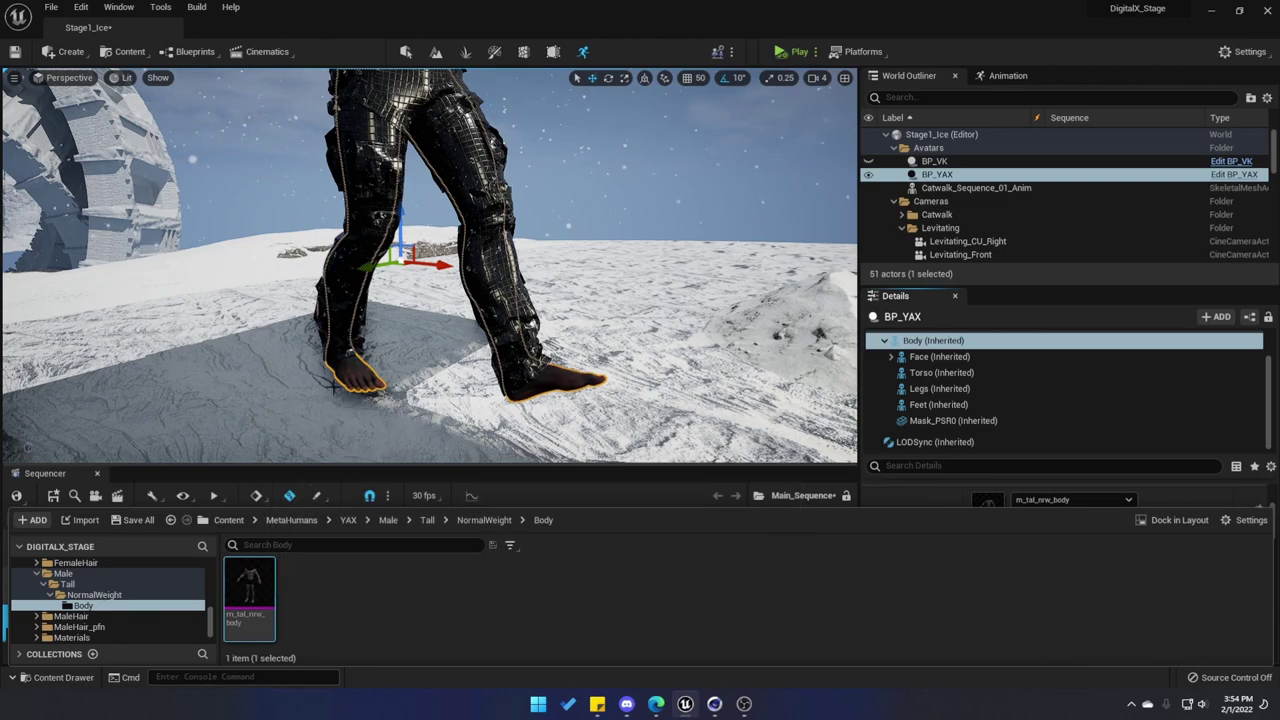
right_click(266, 588)
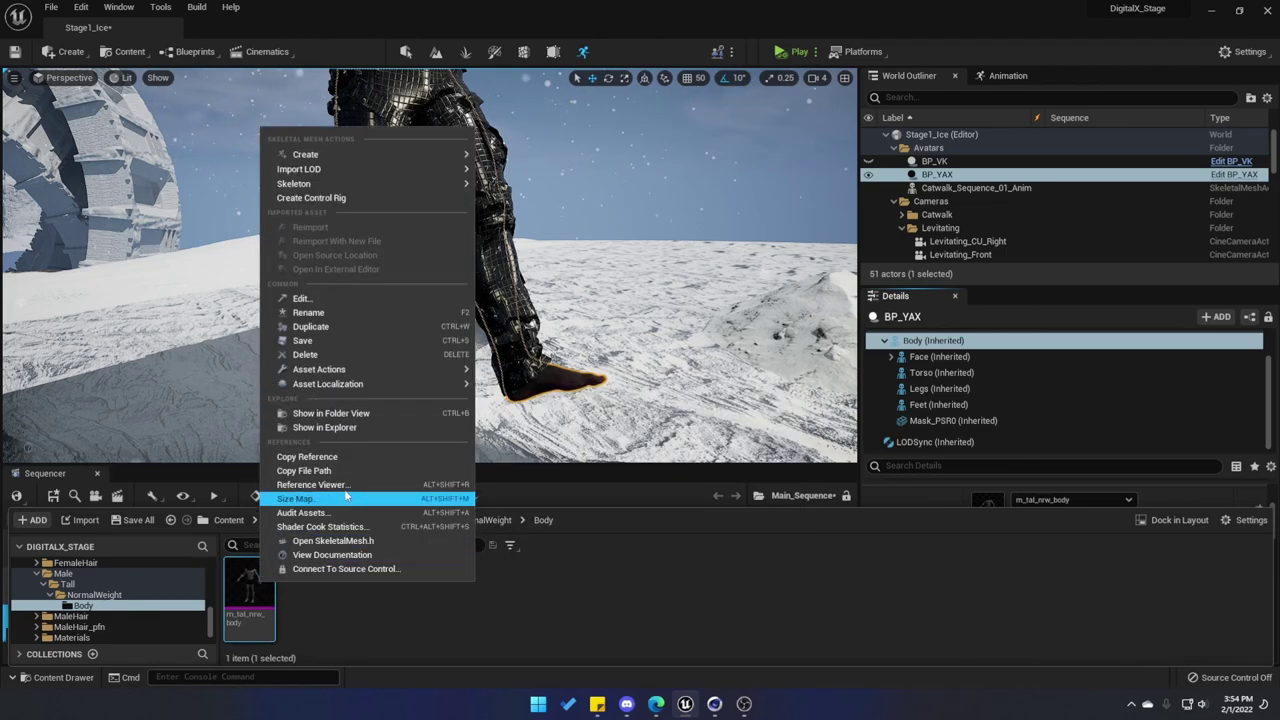
mouse_move(380, 369)
click(556, 430)
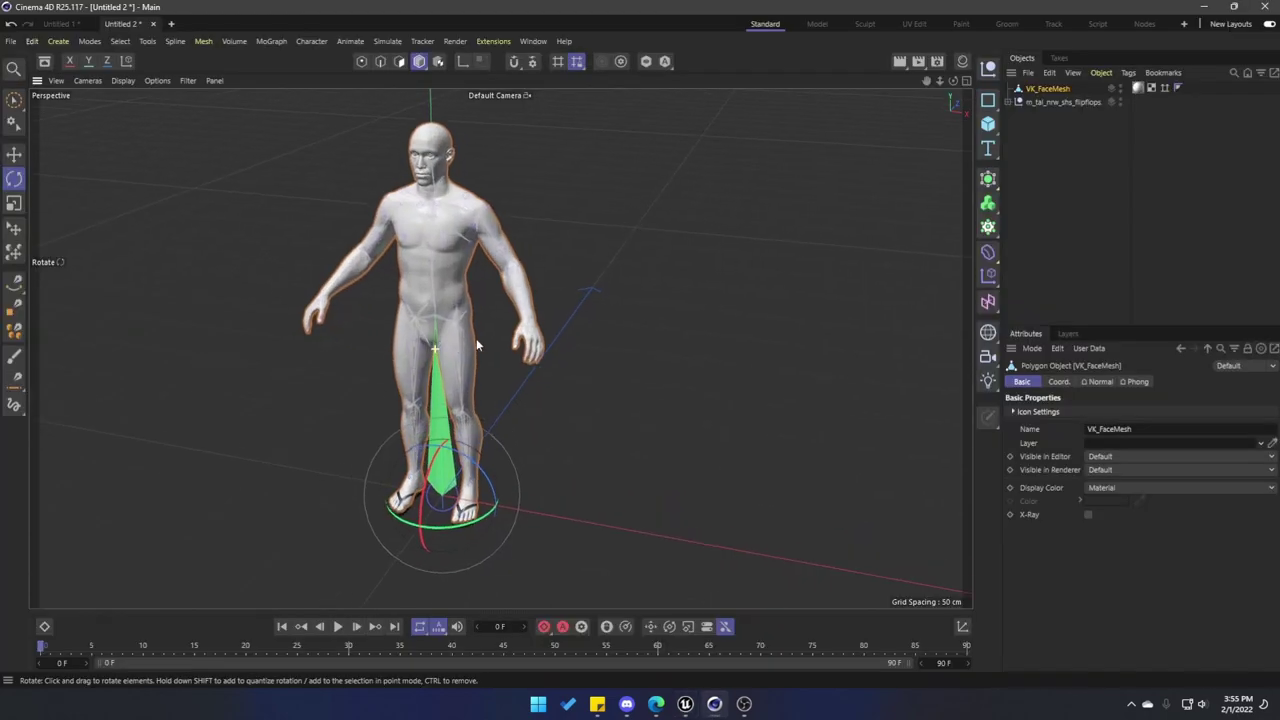
Step: Zoom and orbit to view the balencaga sneakers beside the figure's feet from the side
scroll(476, 338, up, 3)
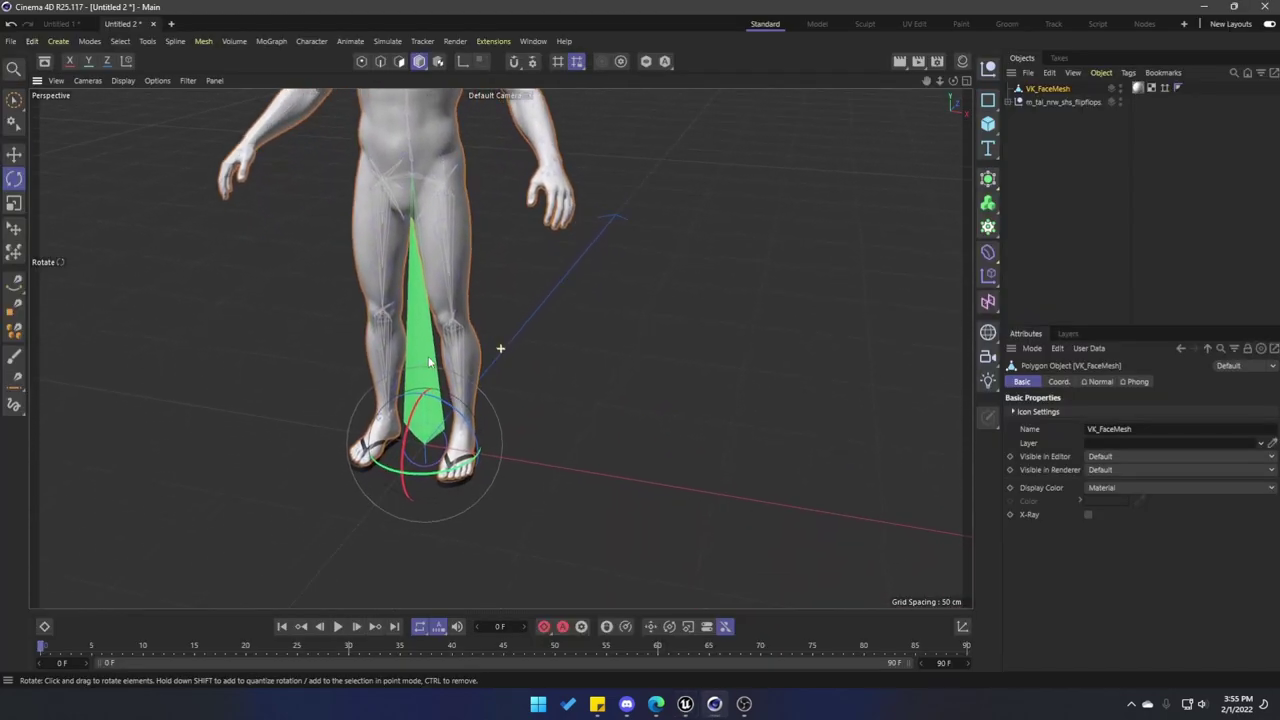
scroll(500, 348, up, 5)
alt+drag(529, 434, 500, 440)
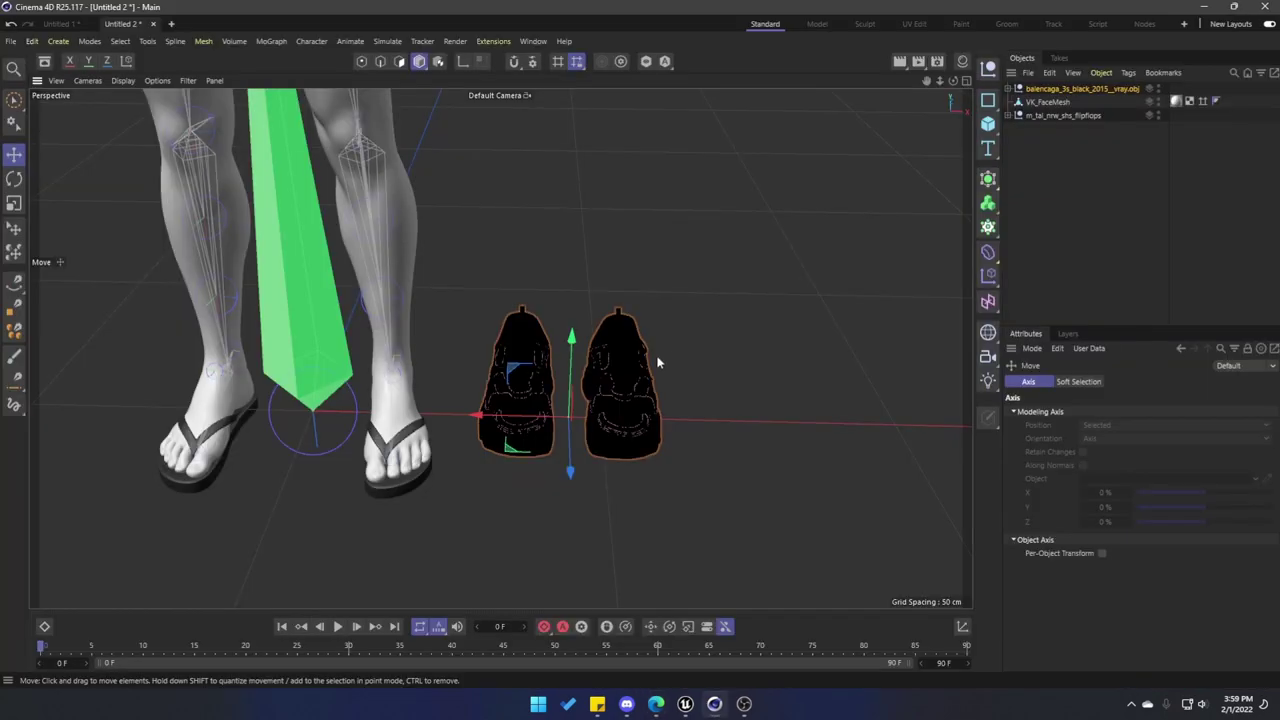
Step: Box-select and delete the left sneaker, keeping only one shoe
alt+drag(628, 380, 575, 330)
click(571, 274)
alt+drag(571, 274, 574, 486)
key(Delete)
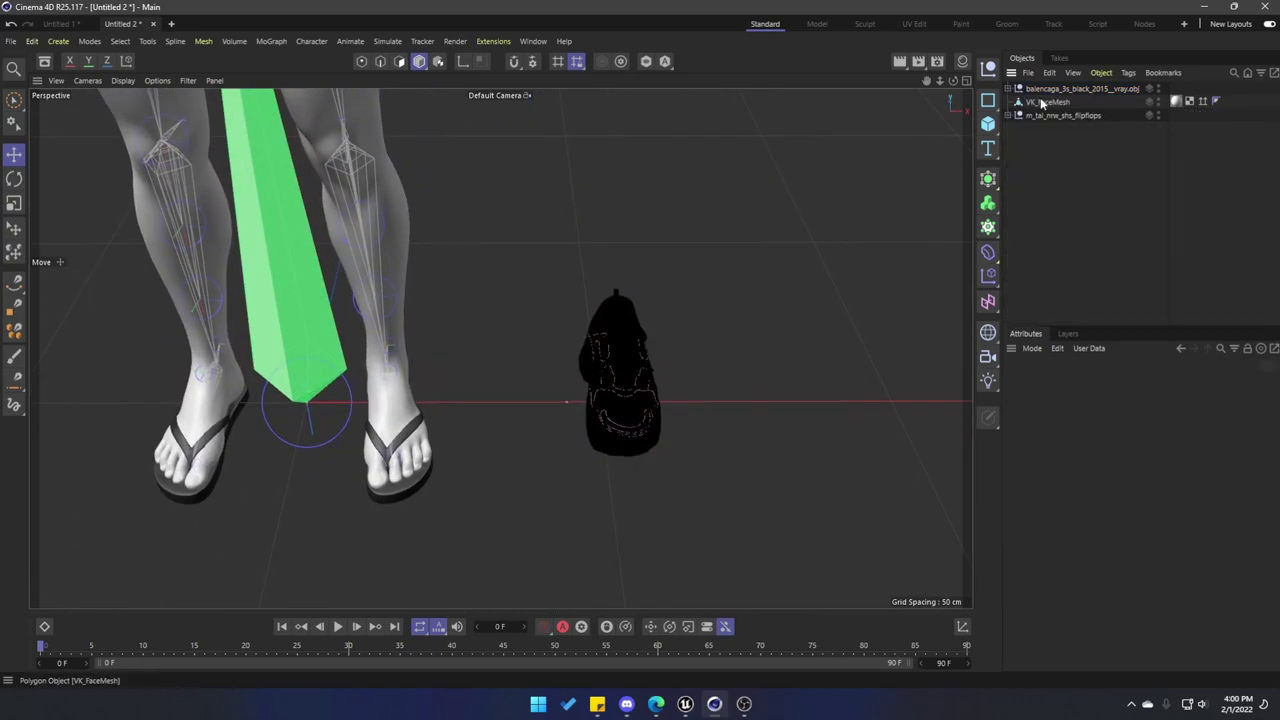
Step: Merge the remaining sneaker's parts into one balencaga mesh with Connect Objects + Delete
click(1036, 90)
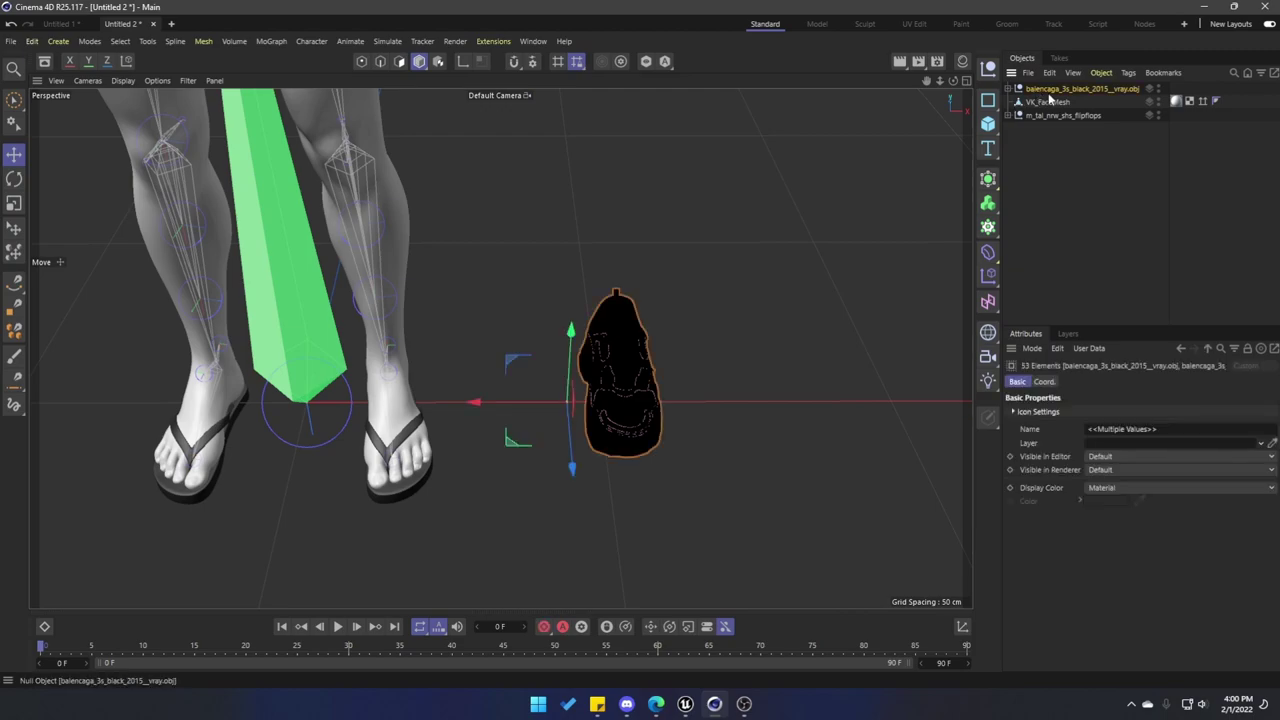
right_click(1045, 100)
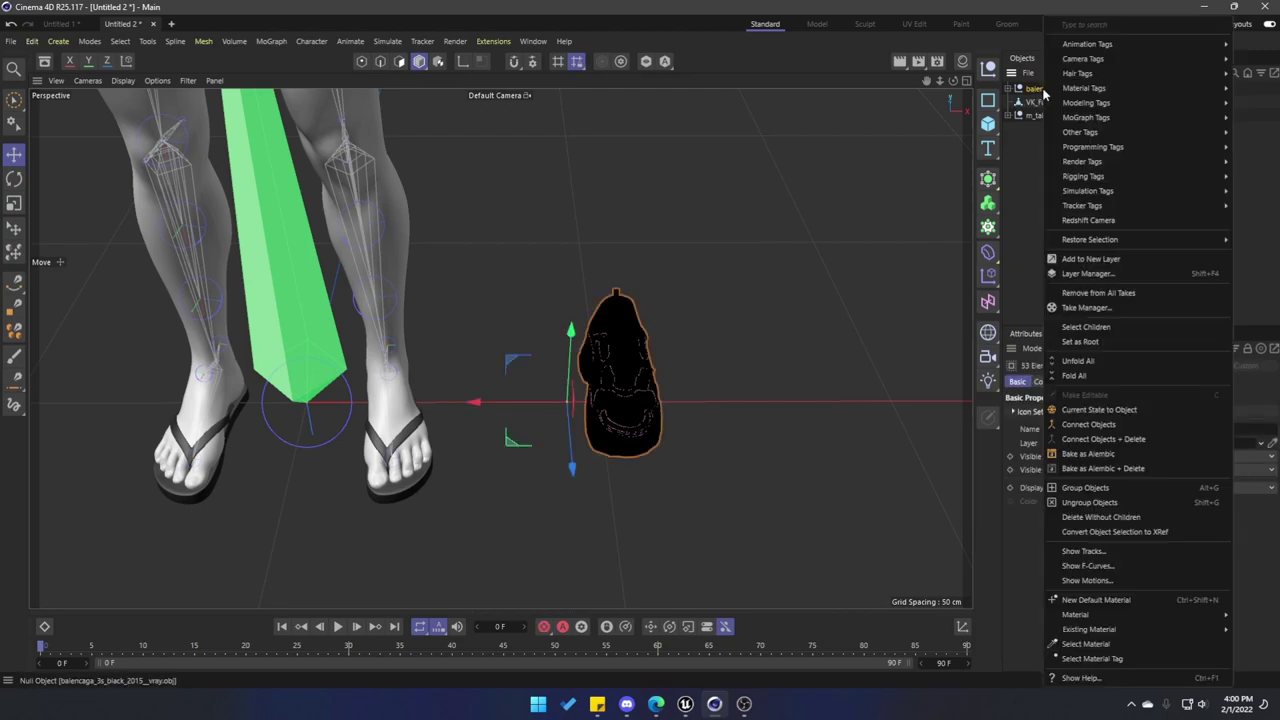
click(1098, 440)
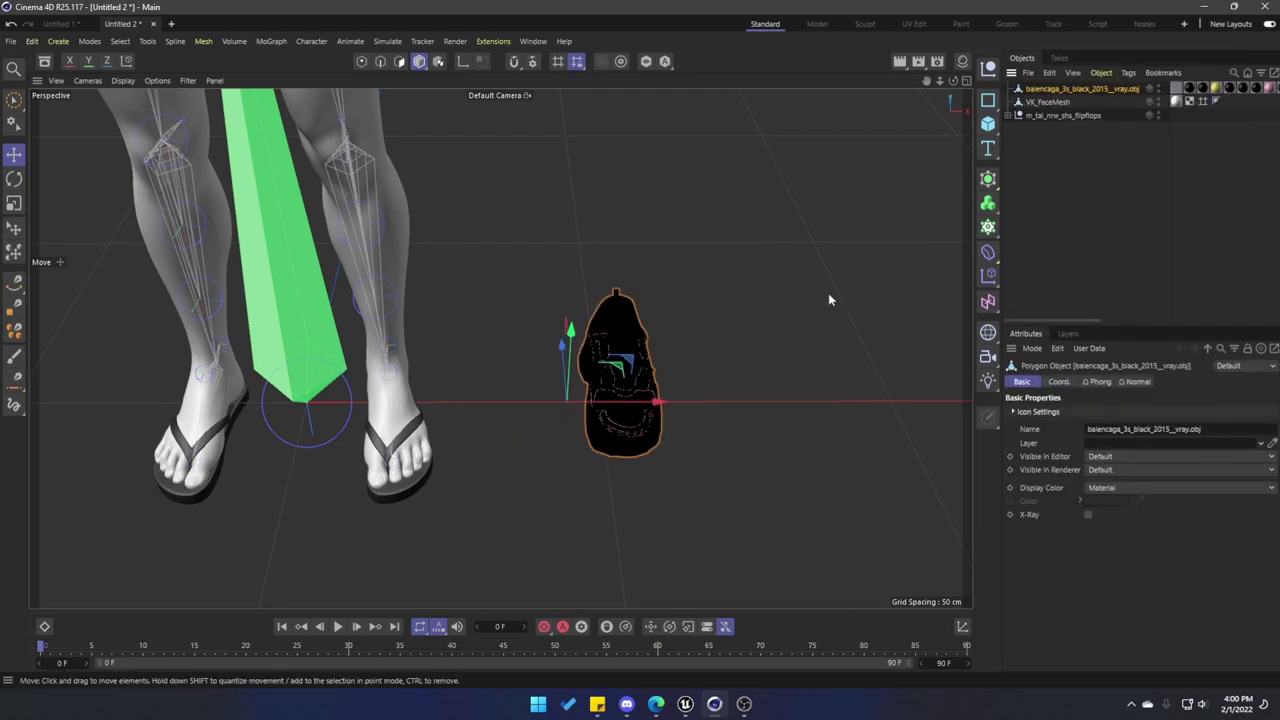
alt+drag(828, 293, 468, 327)
scroll(447, 430, down, 5)
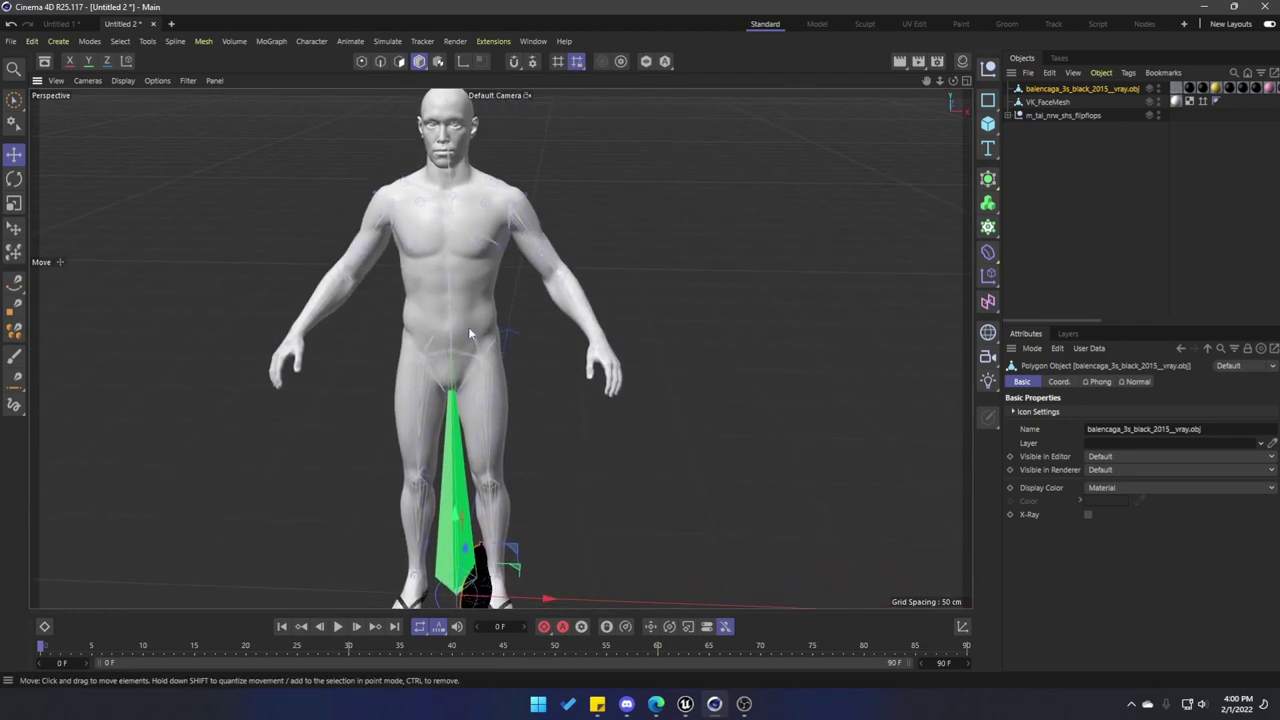
scroll(463, 448, up, 10)
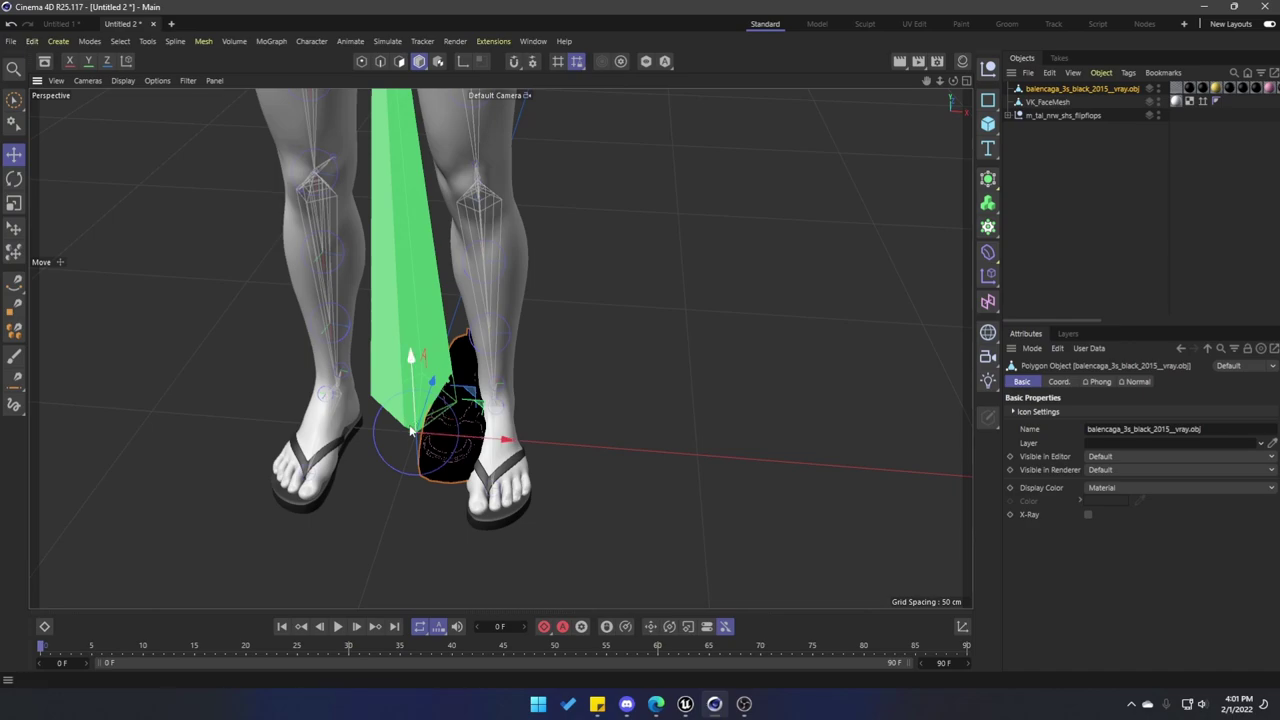
Step: Select all 26641 shoe points in Points mode and move them toward the foot
click(361, 61)
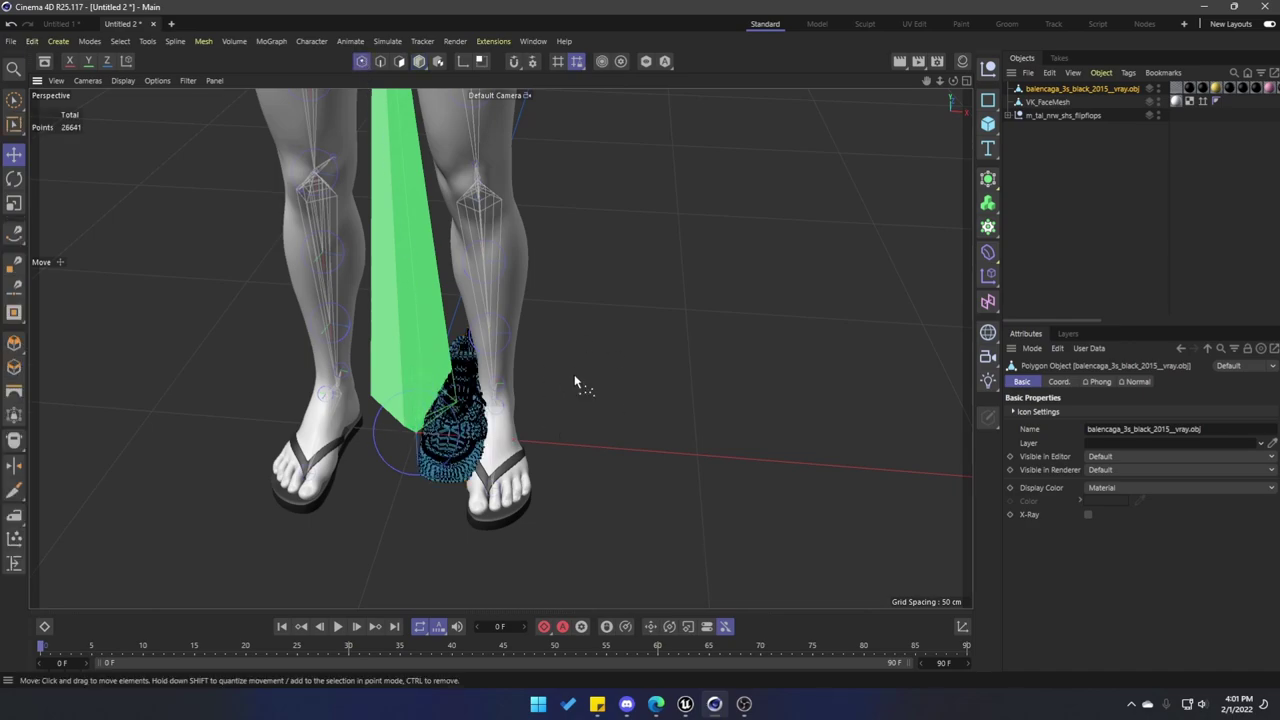
key(ctrl+a)
alt+drag(549, 391, 467, 330)
scroll(538, 468, up, 5)
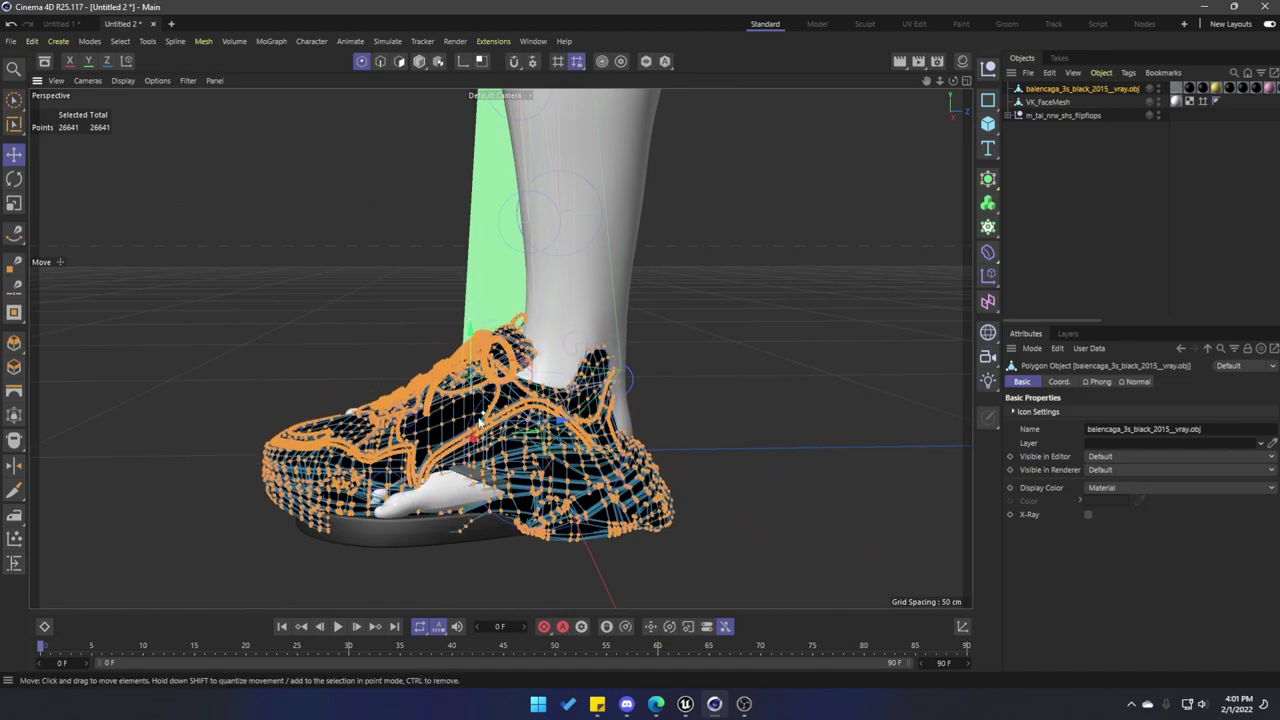
Step: Rotate the shoe points about 10.8° to match the foot, checking from the front
key(r)
drag(452, 430, 514, 363)
key(e)
scroll(514, 363, up, 3)
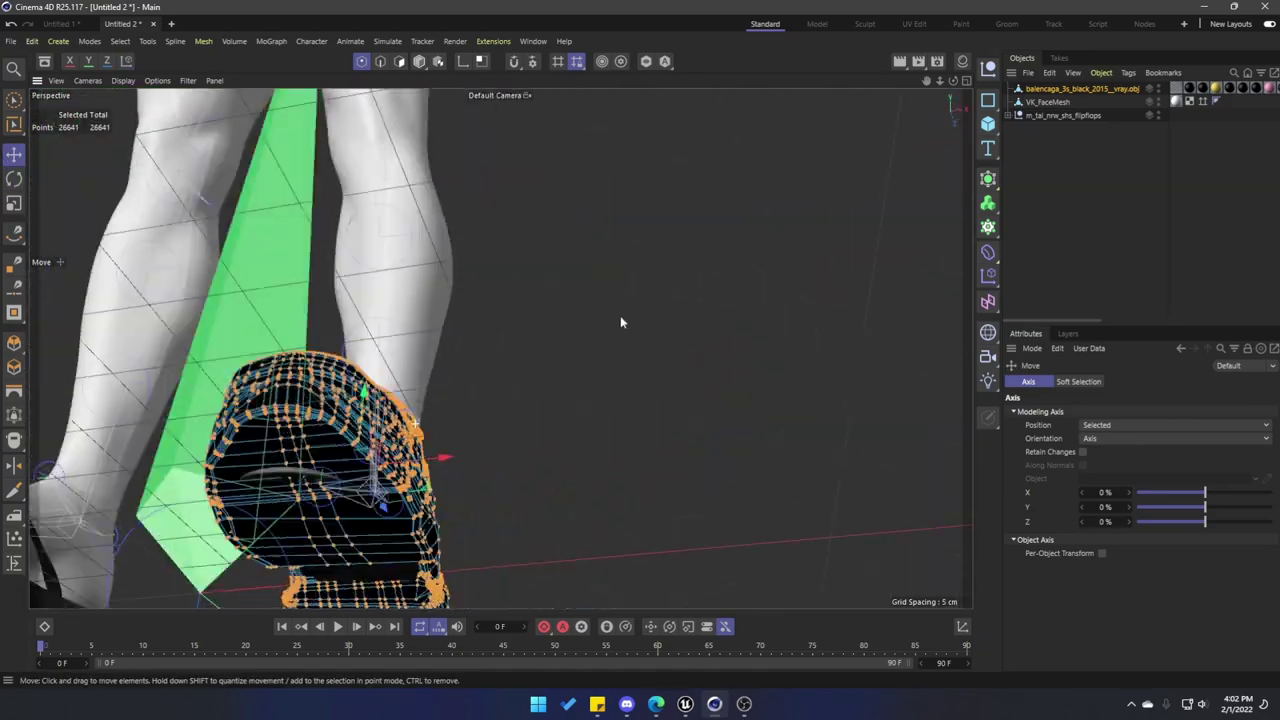
alt+drag(620, 322, 680, 360)
scroll(557, 337, down, 5)
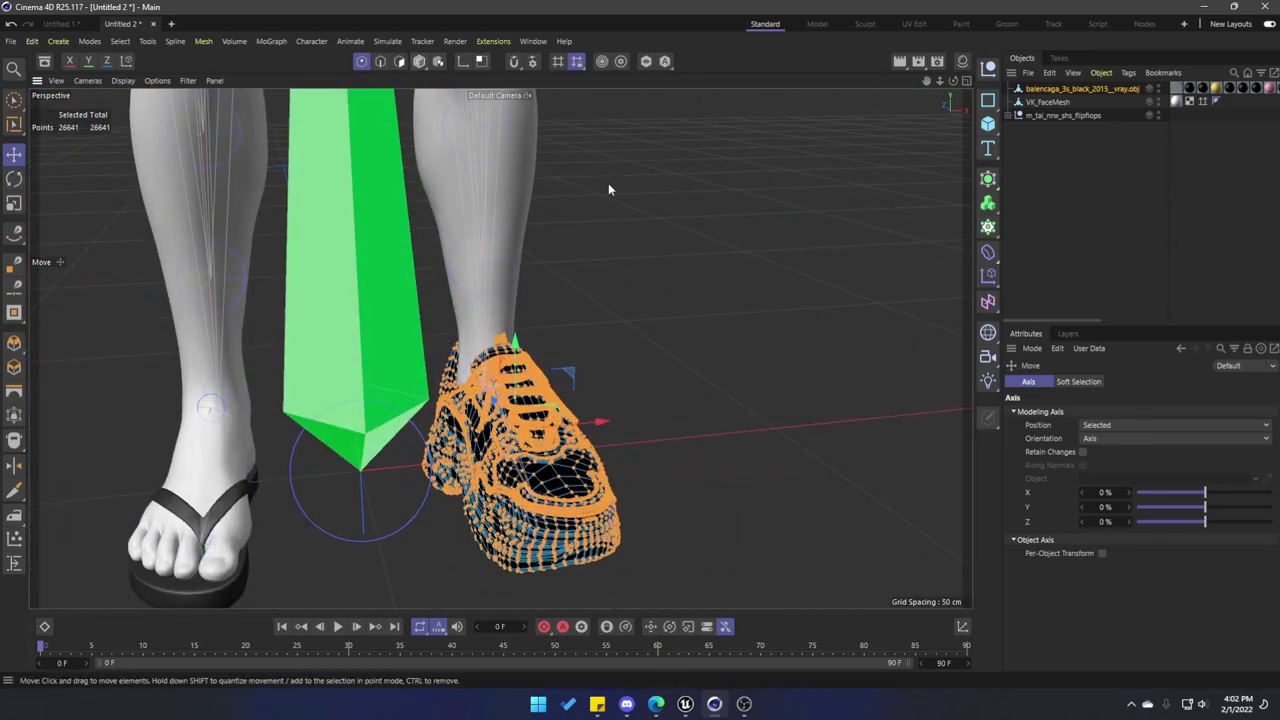
Step: Delete the flip-flop mesh nested under m_tal_nrw_shs_flipflops
click(419, 61)
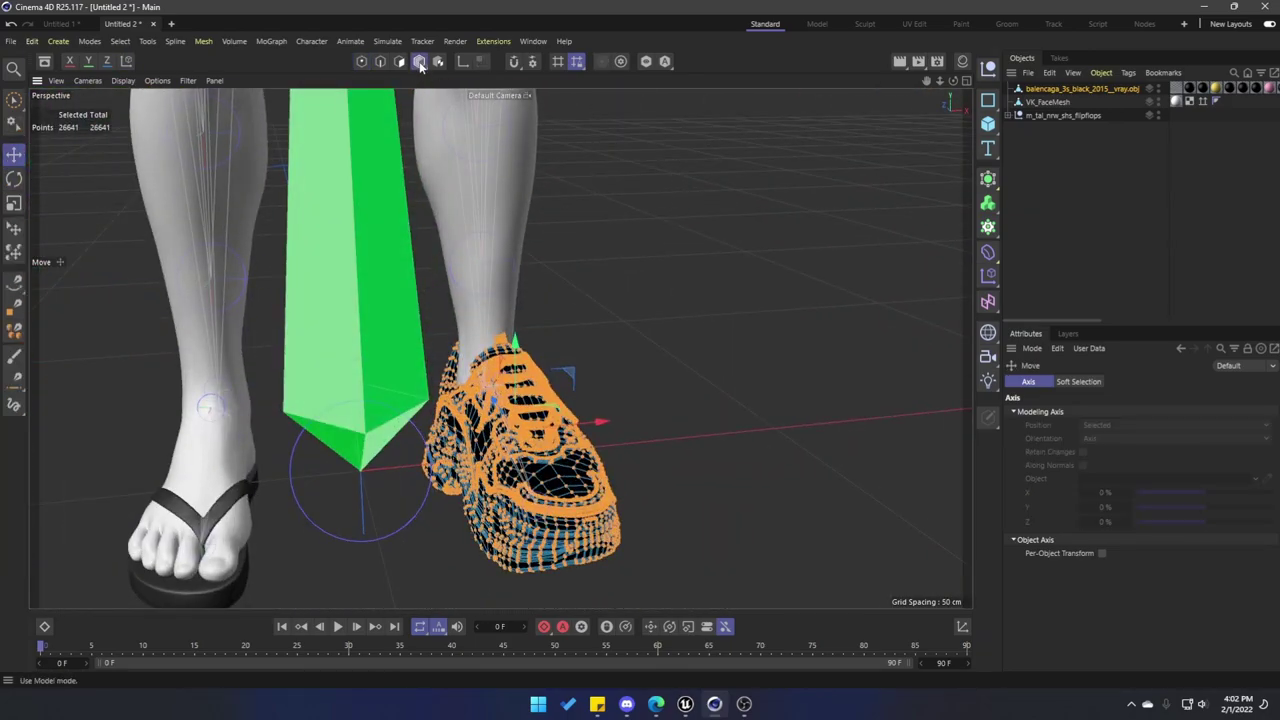
click(1010, 116)
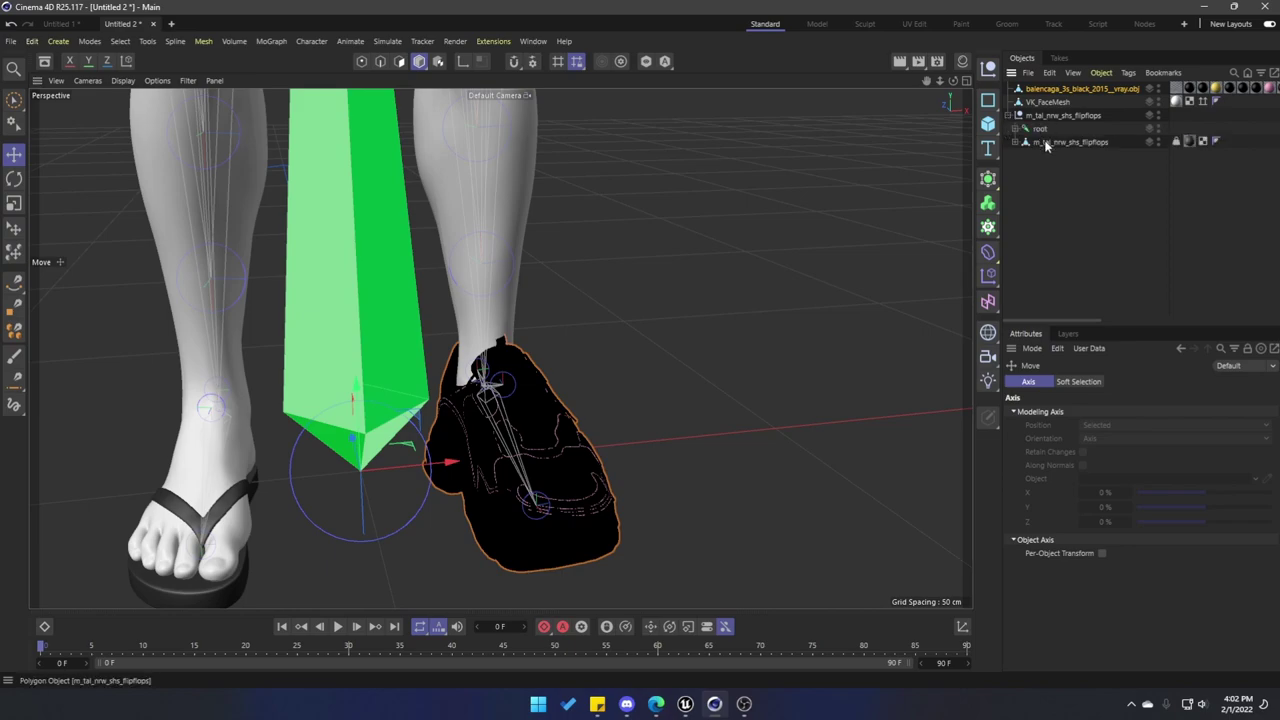
click(1045, 143)
key(Delete)
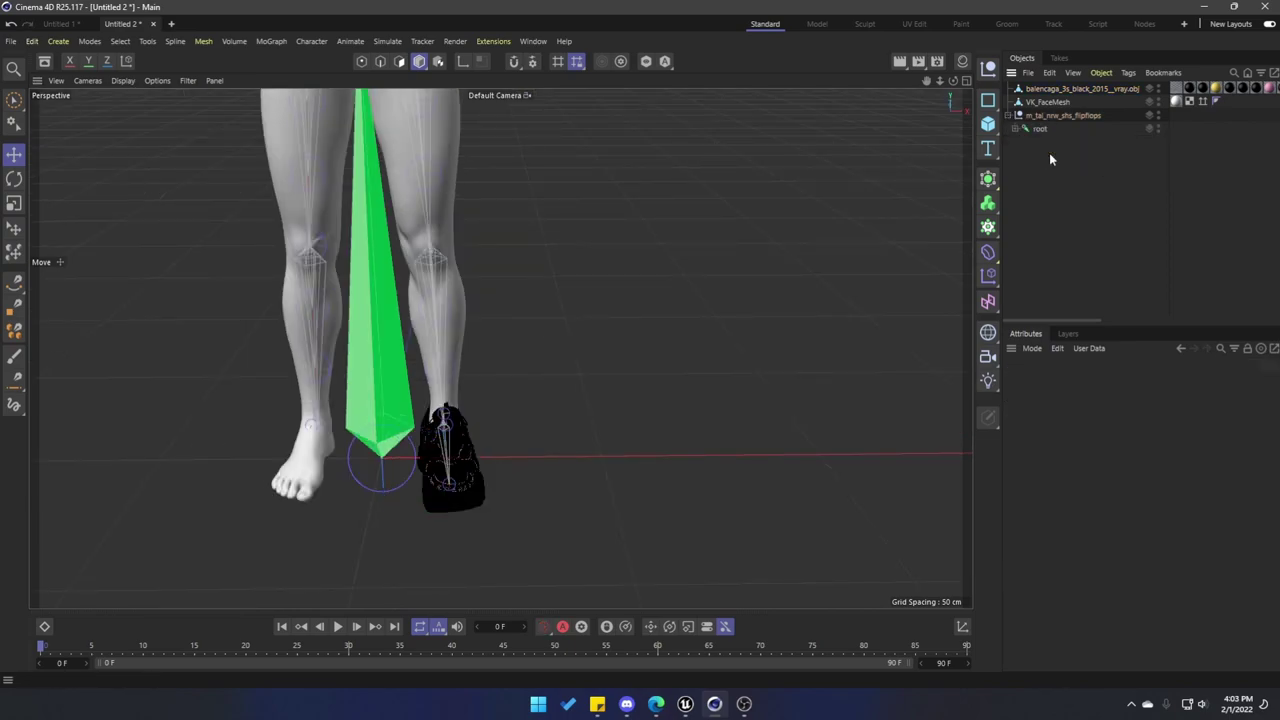
Step: Add a Symmetry generator to the balencaga shoe to mirror it onto the other foot
click(1030, 88)
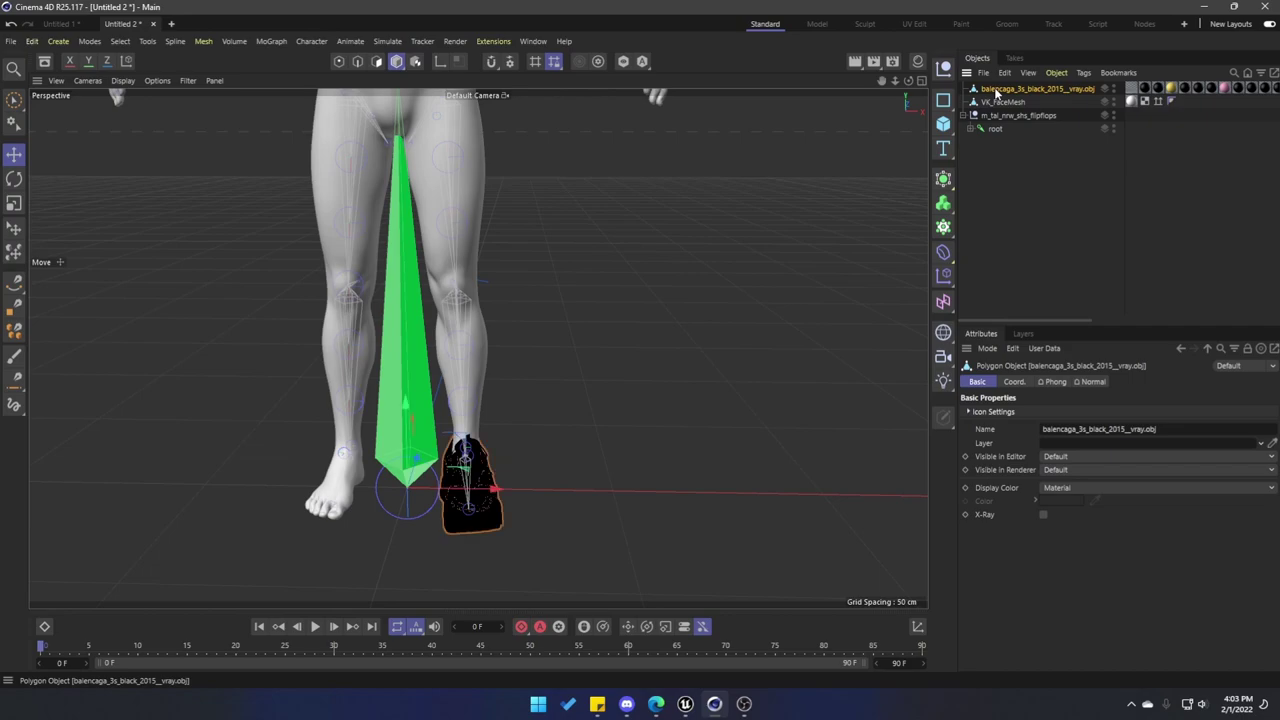
click(944, 180)
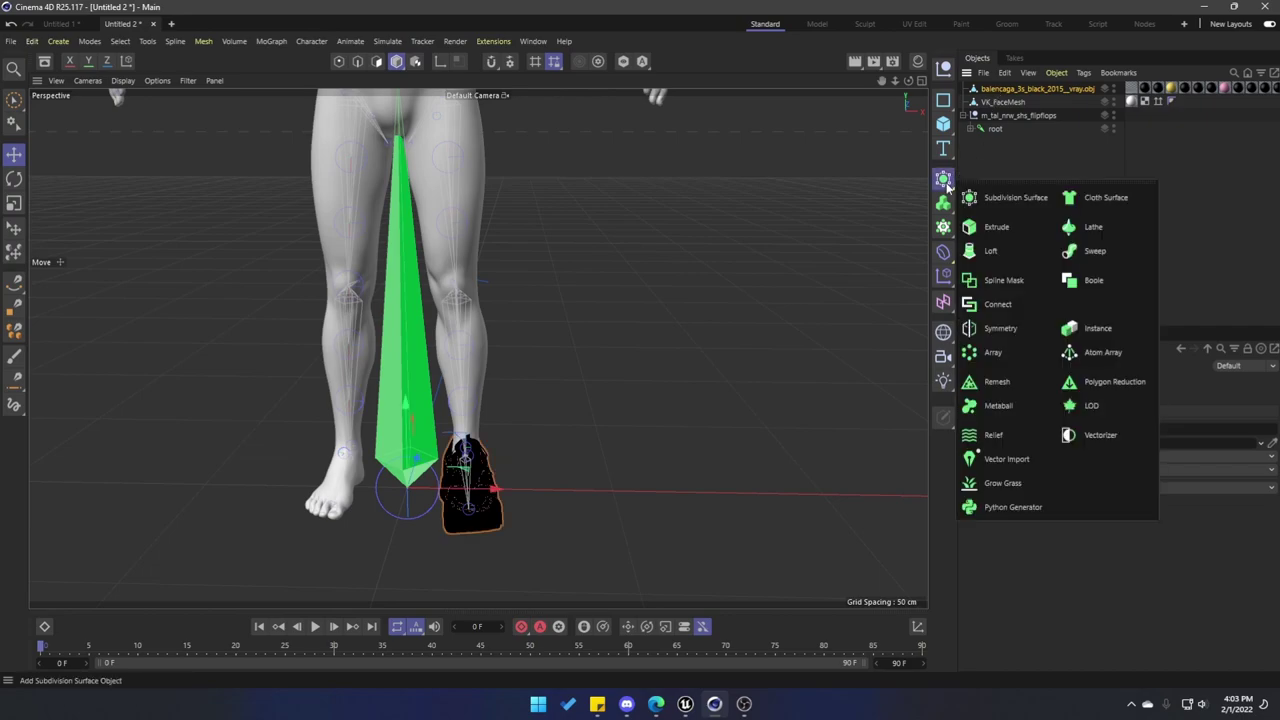
alt+click(1000, 330)
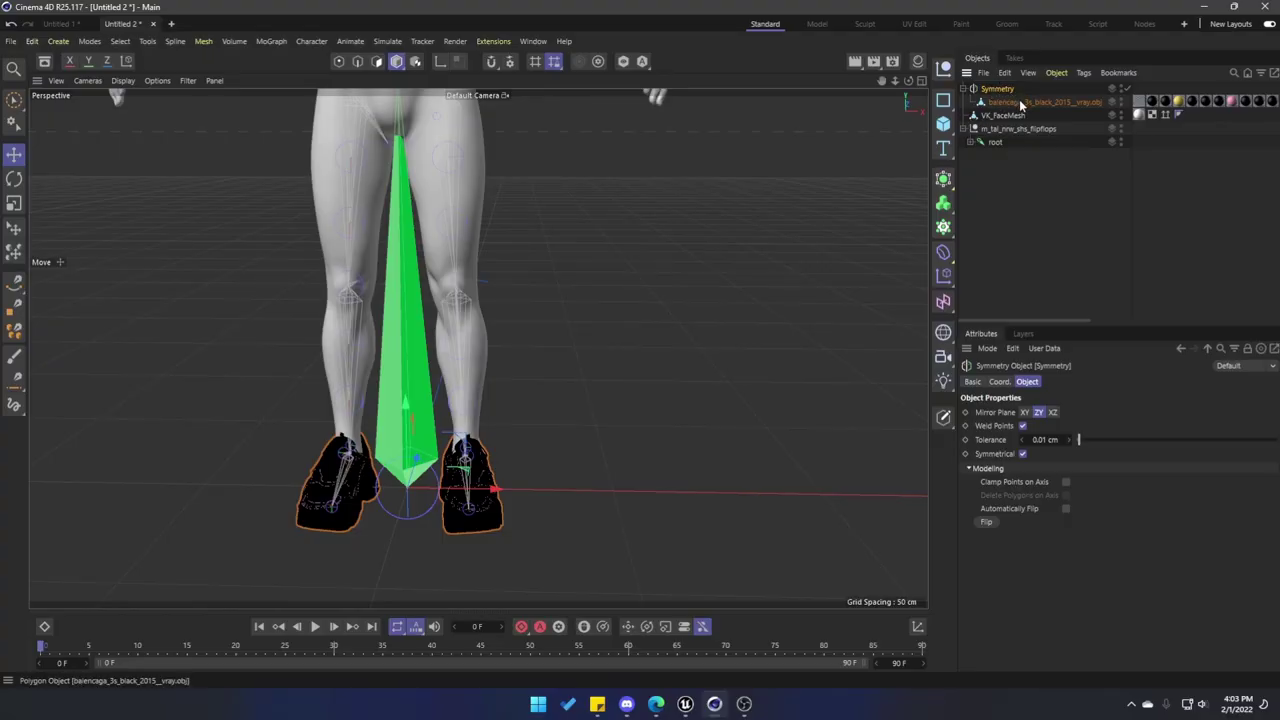
Step: Bake the Symmetry object into a single balencaga mesh with Connect Objects + Delete
click(1010, 102)
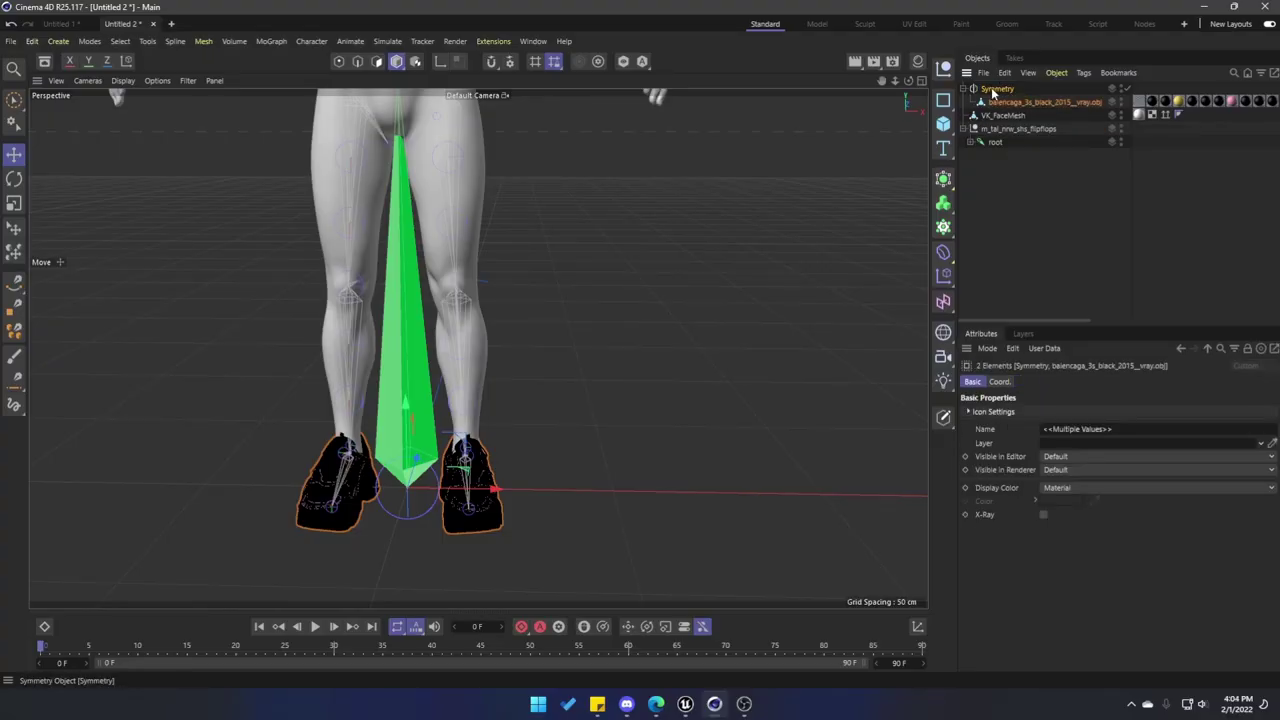
ctrl+click(997, 89)
right_click(990, 98)
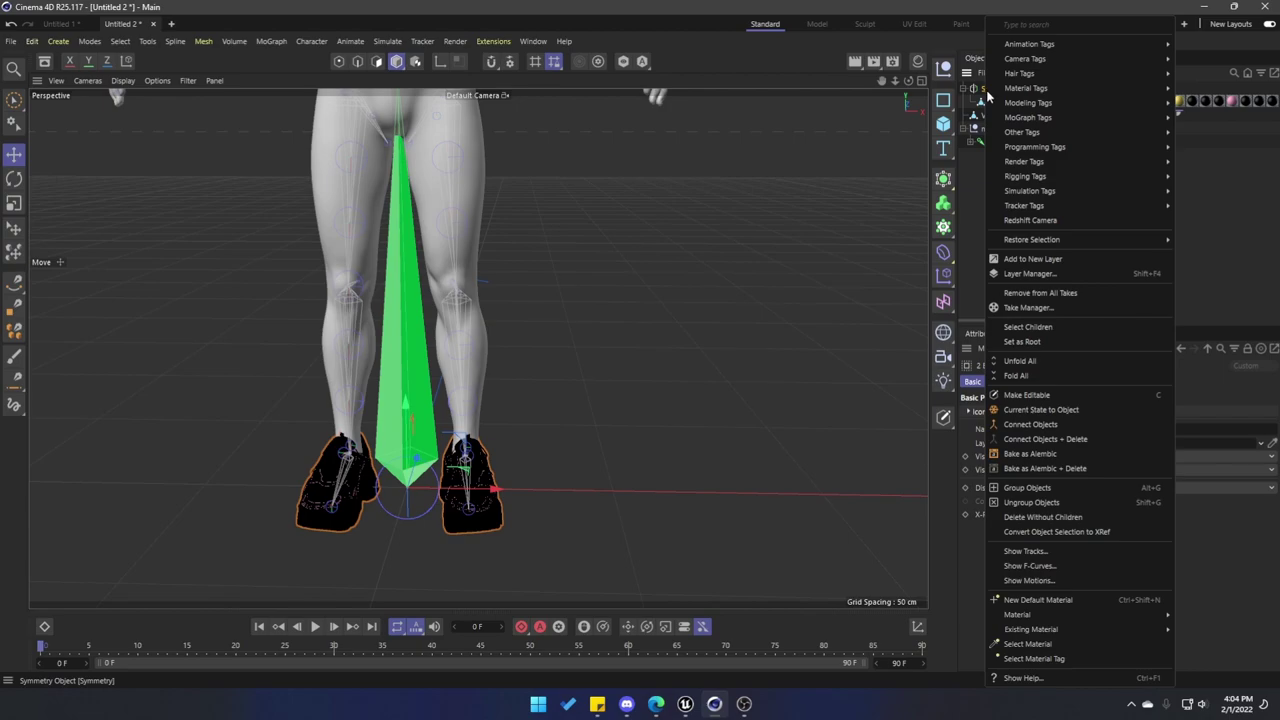
click(1049, 439)
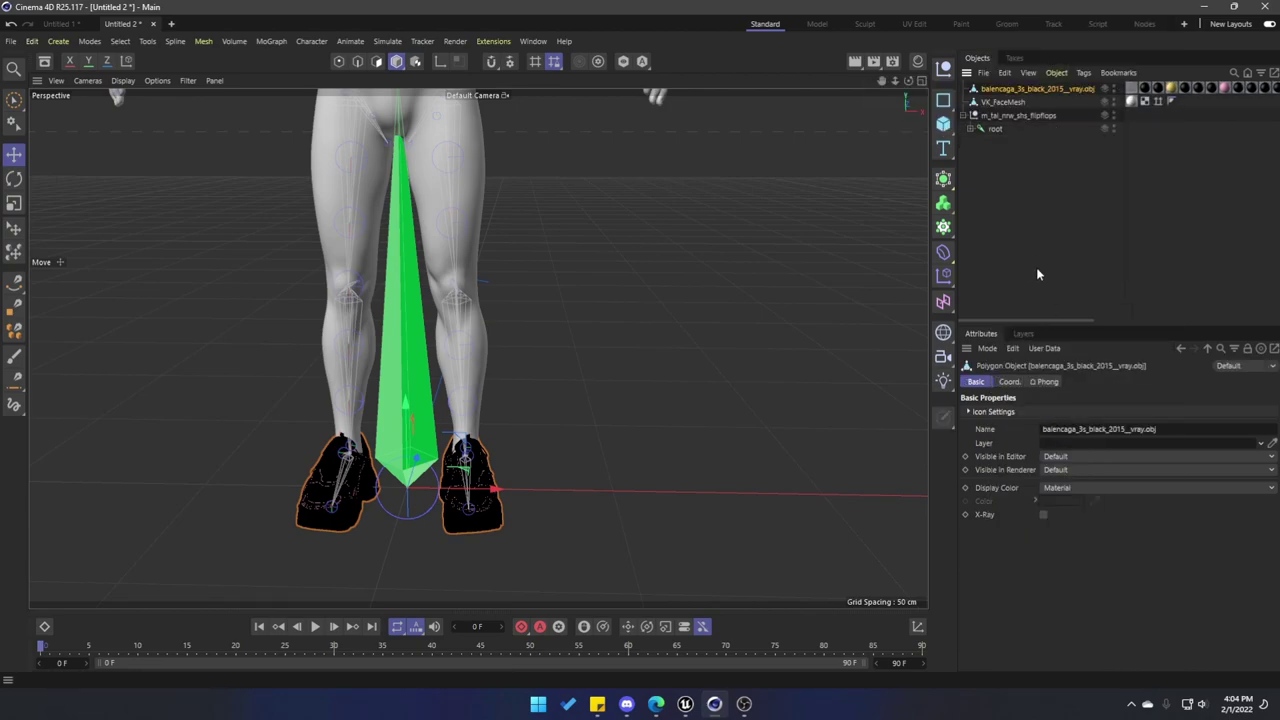
Step: Parent the Balenciaga shoe mesh under the root joint and bind it to the root skeleton with a skin
drag(1003, 90, 1004, 138)
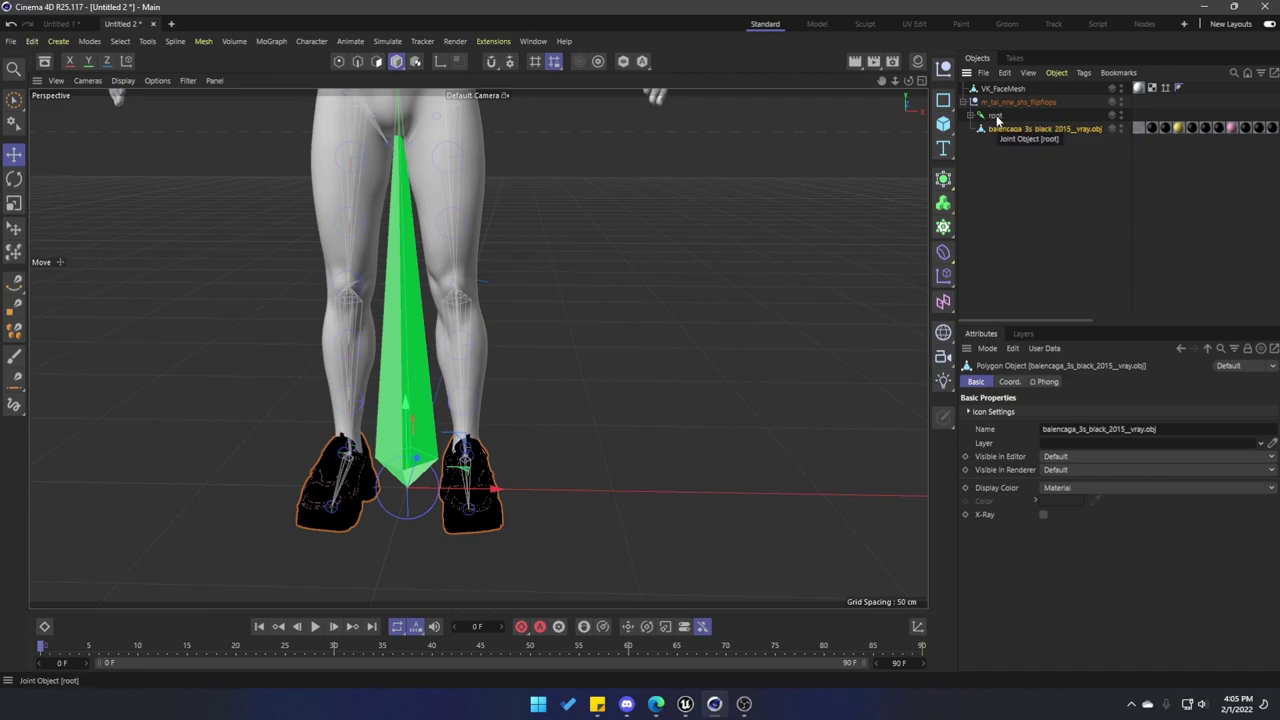
middle_click(997, 120)
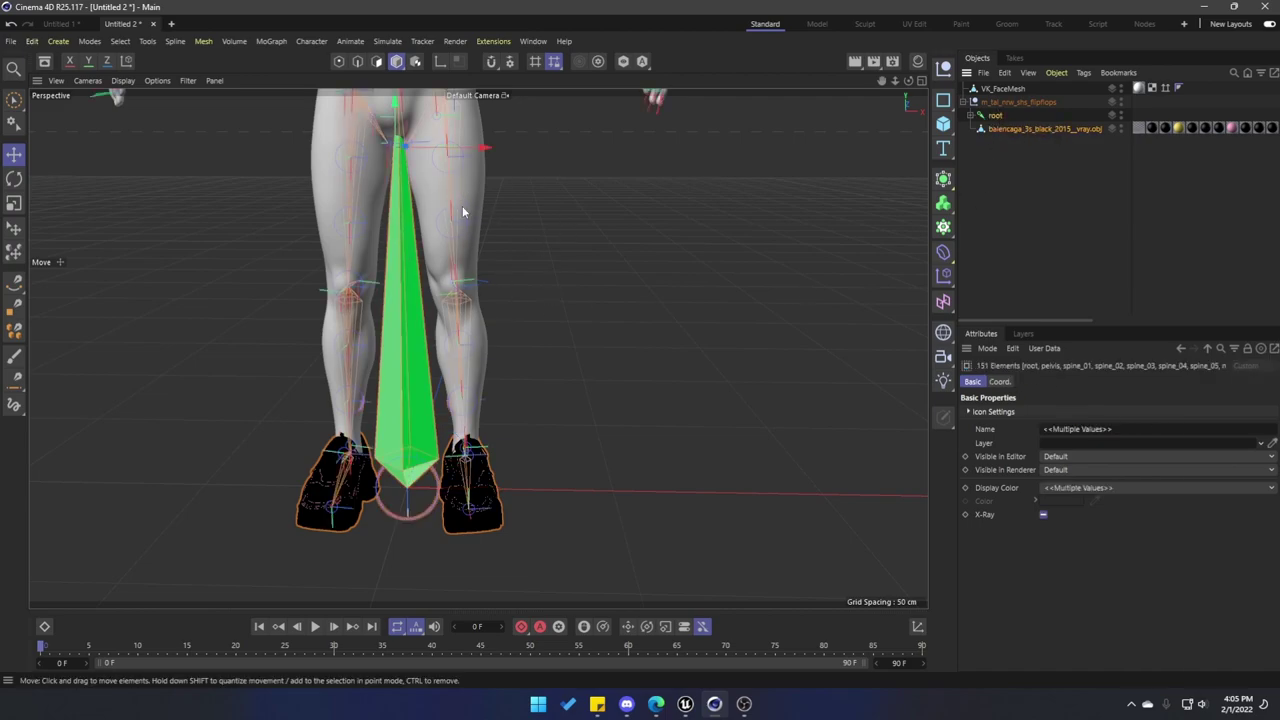
click(314, 44)
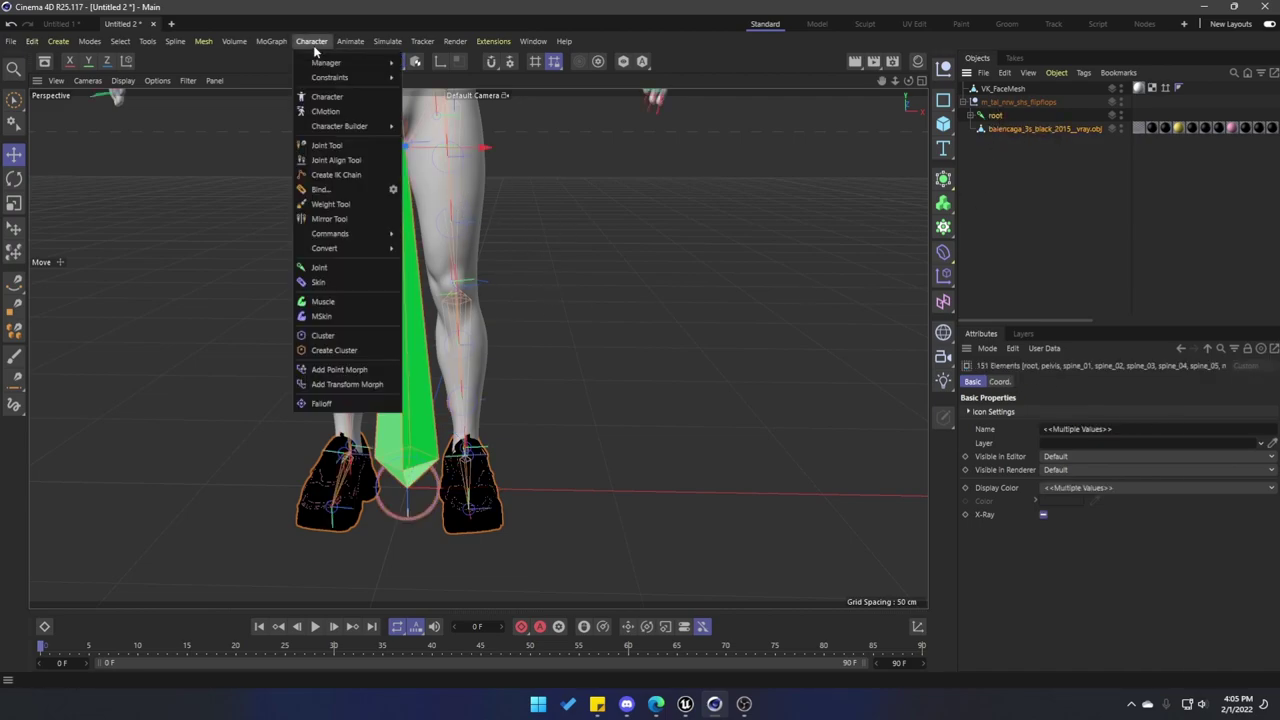
click(341, 190)
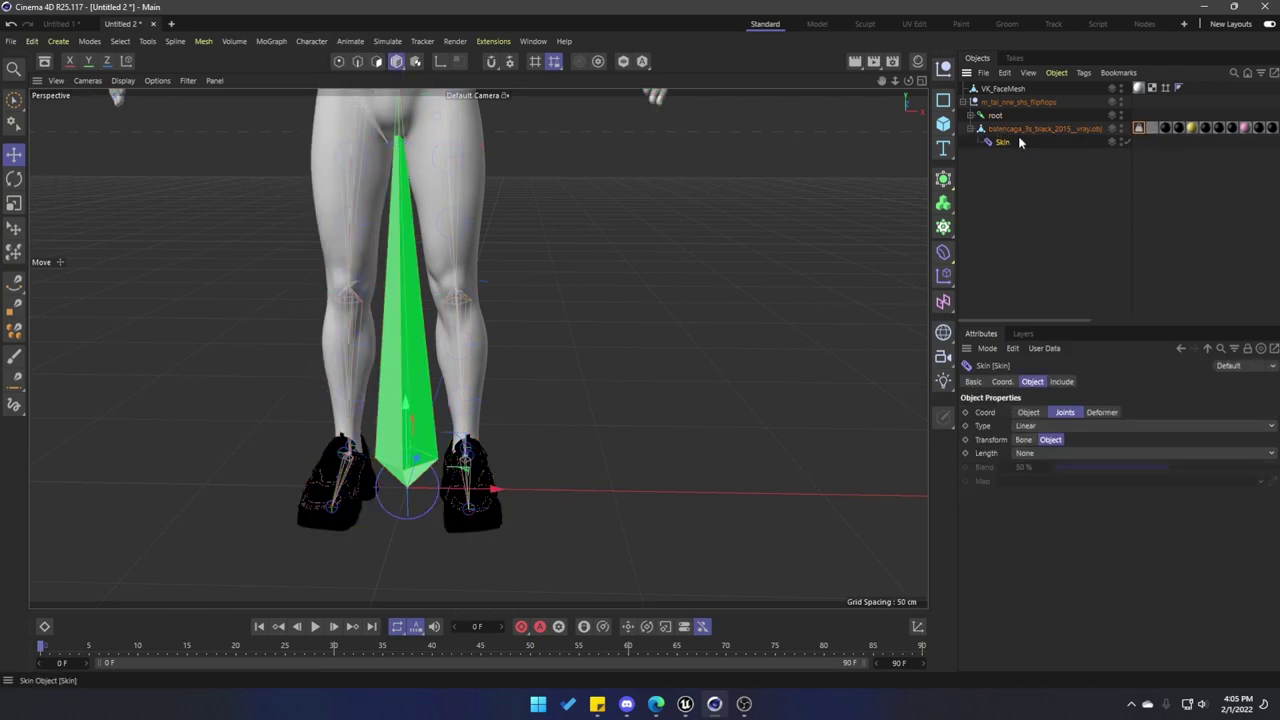
click(1138, 131)
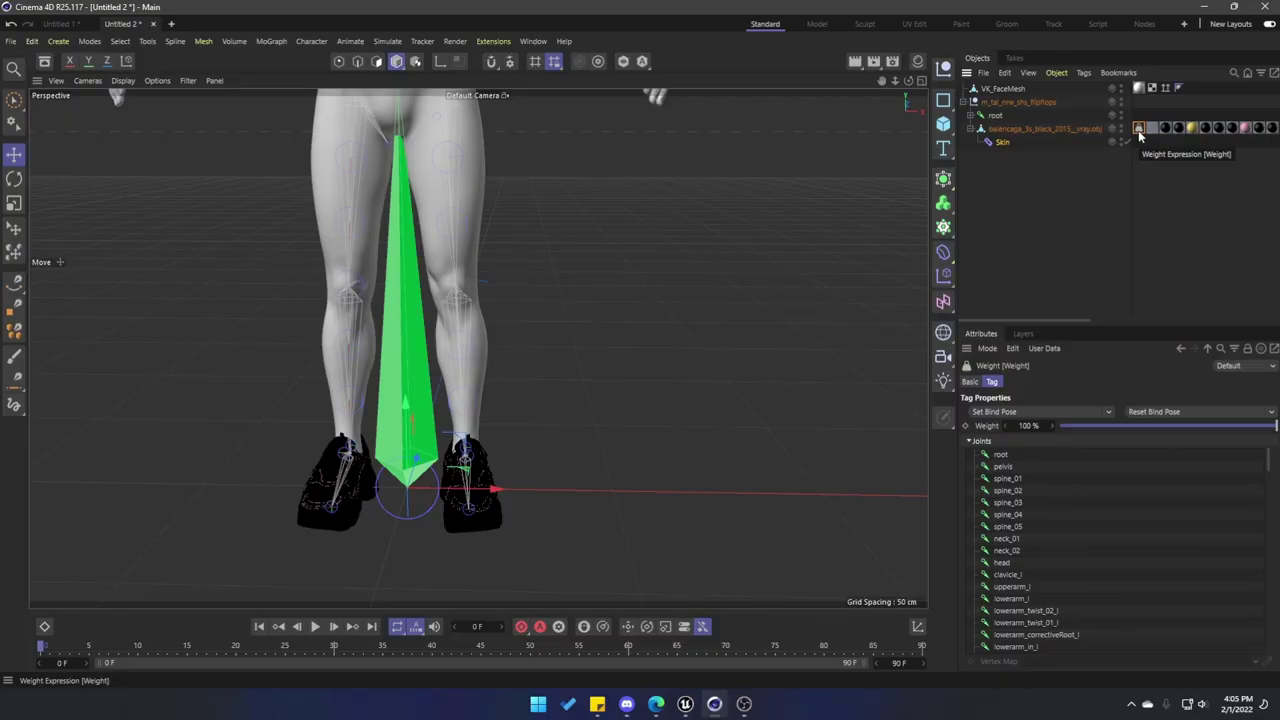
Step: Activate the Weight Tool on the shoe's weight tag and orbit around the legs and shoes
double_click(1141, 131)
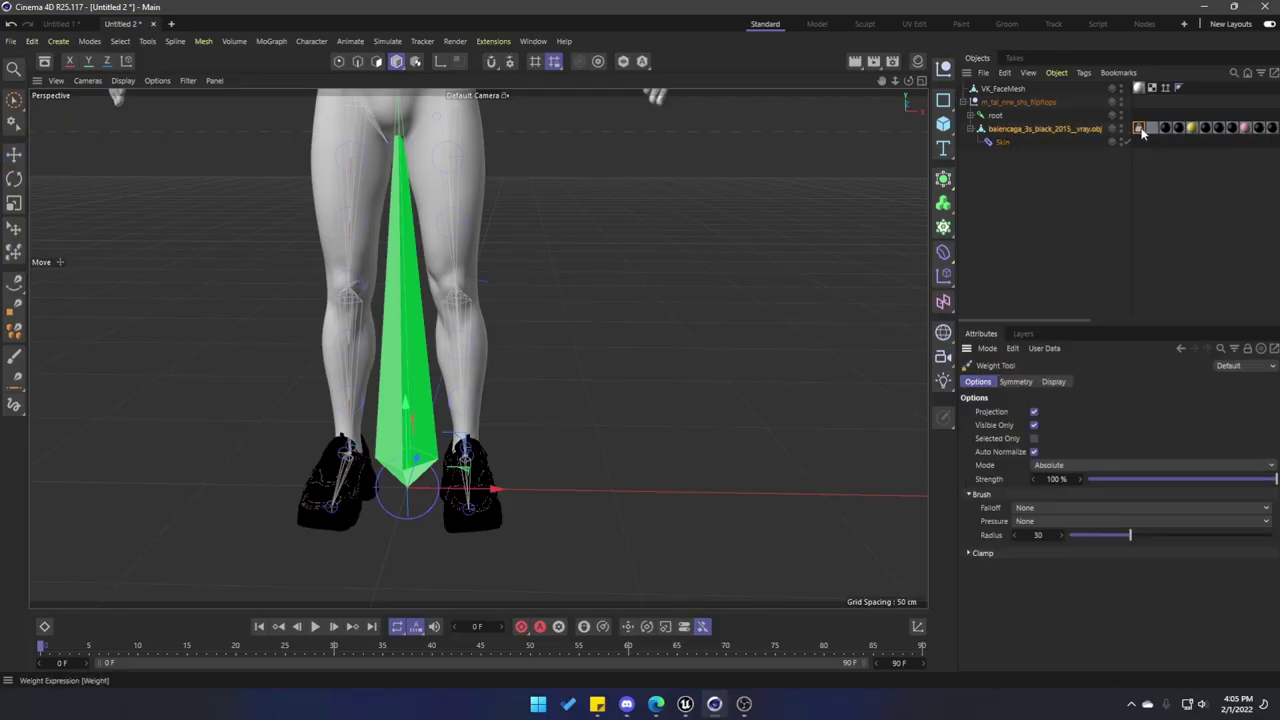
alt+drag(420, 350, 477, 348)
mouse_move(435, 430)
alt+mouse_down()
mouse_move(596, 405)
mouse_move(408, 486)
alt+mouse_up()
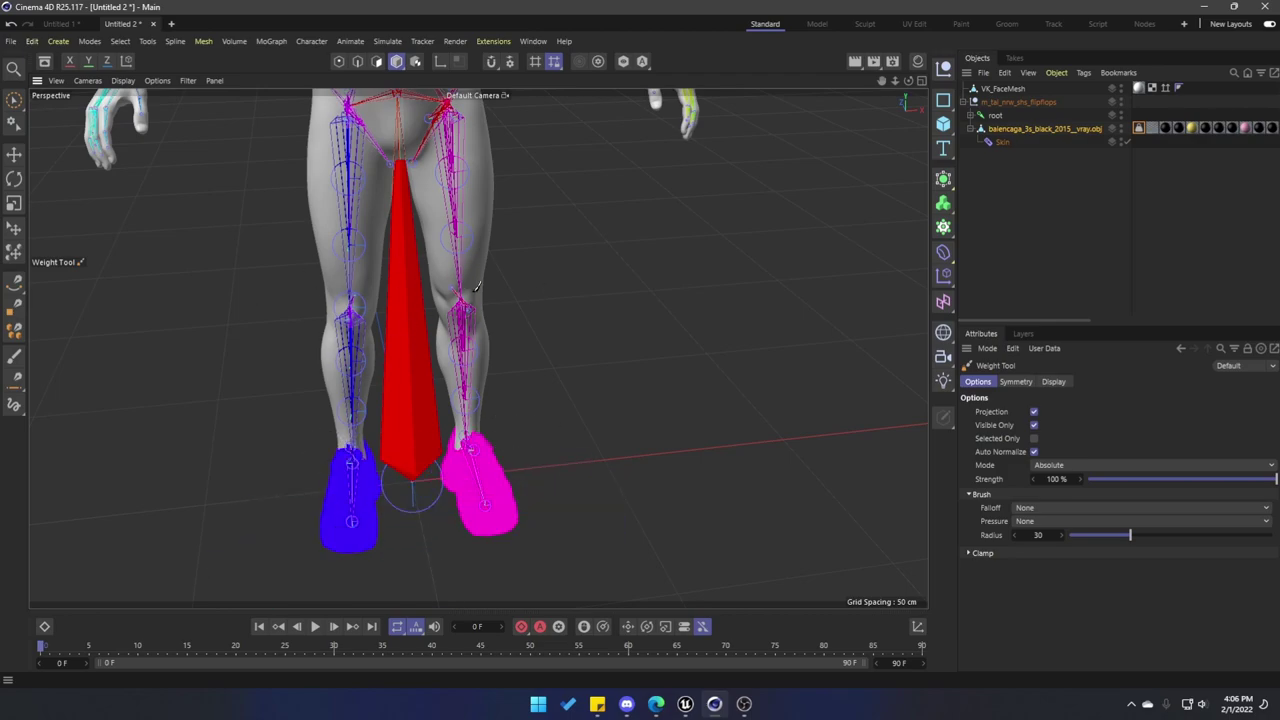
Step: Hide the face mesh, expand root and pelvis, and rotate thigh_l to test shoe deformation
click(1121, 89)
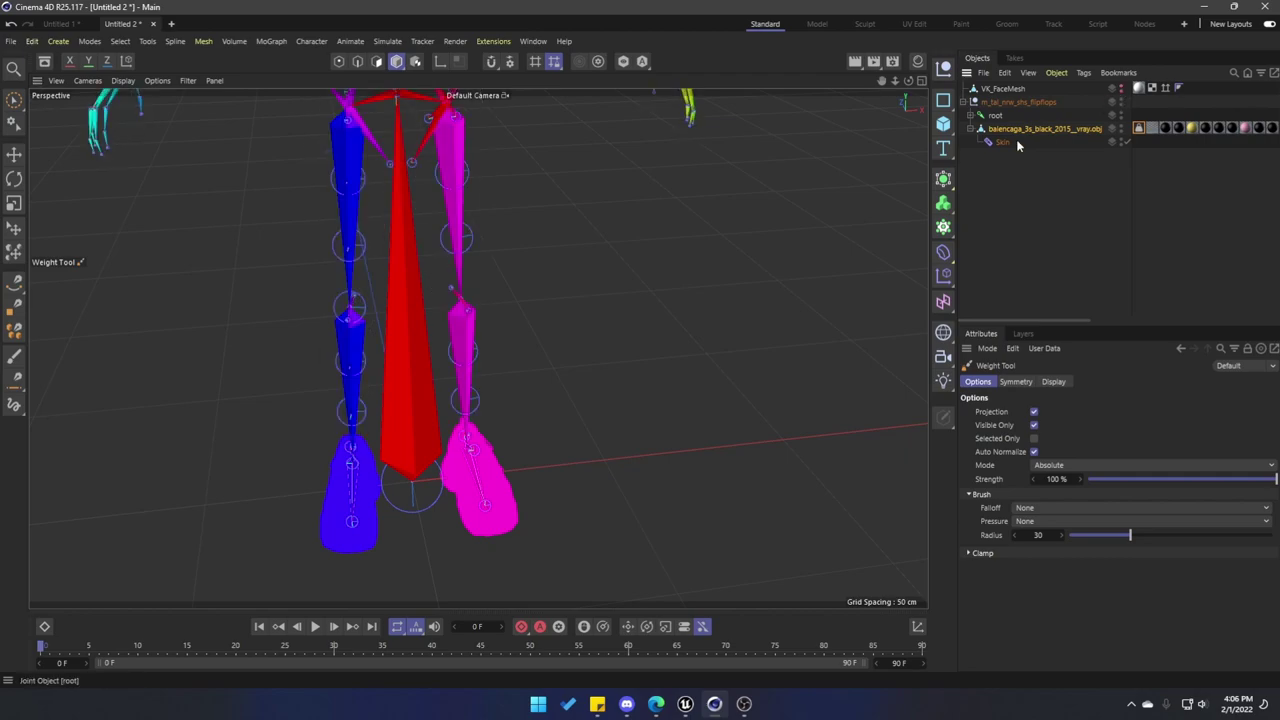
click(993, 117)
click(972, 116)
click(979, 129)
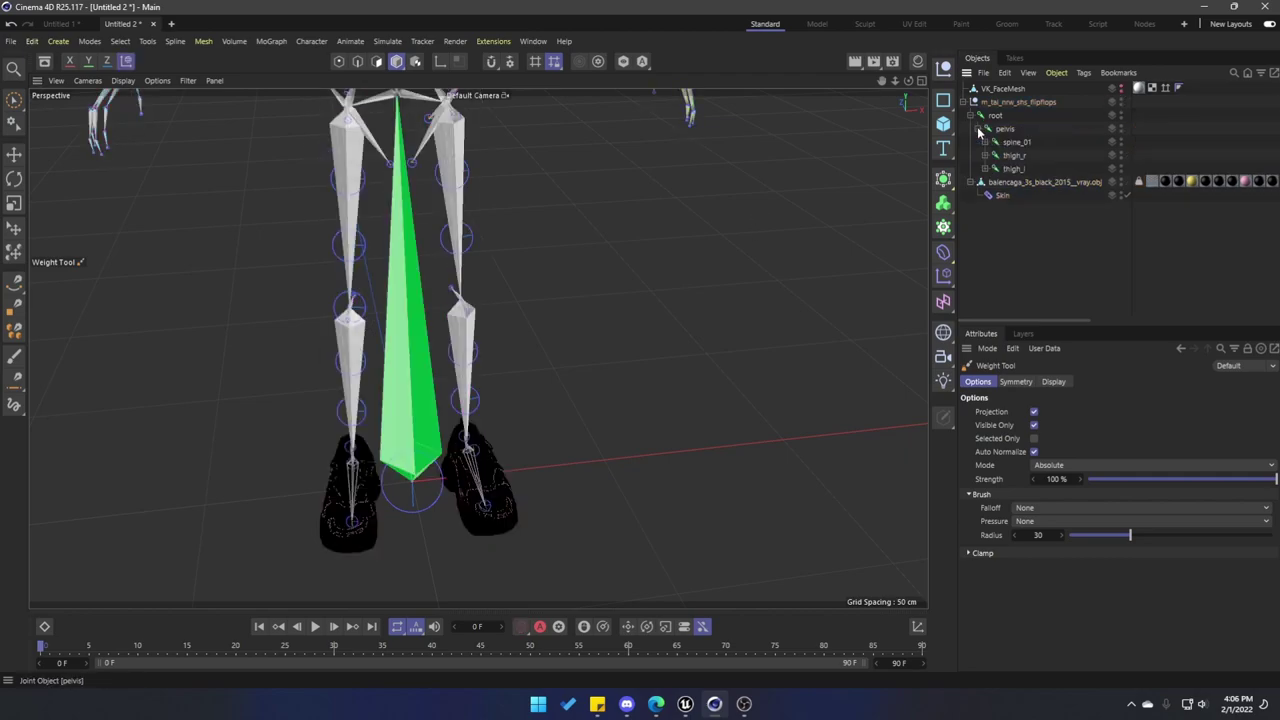
click(1013, 169)
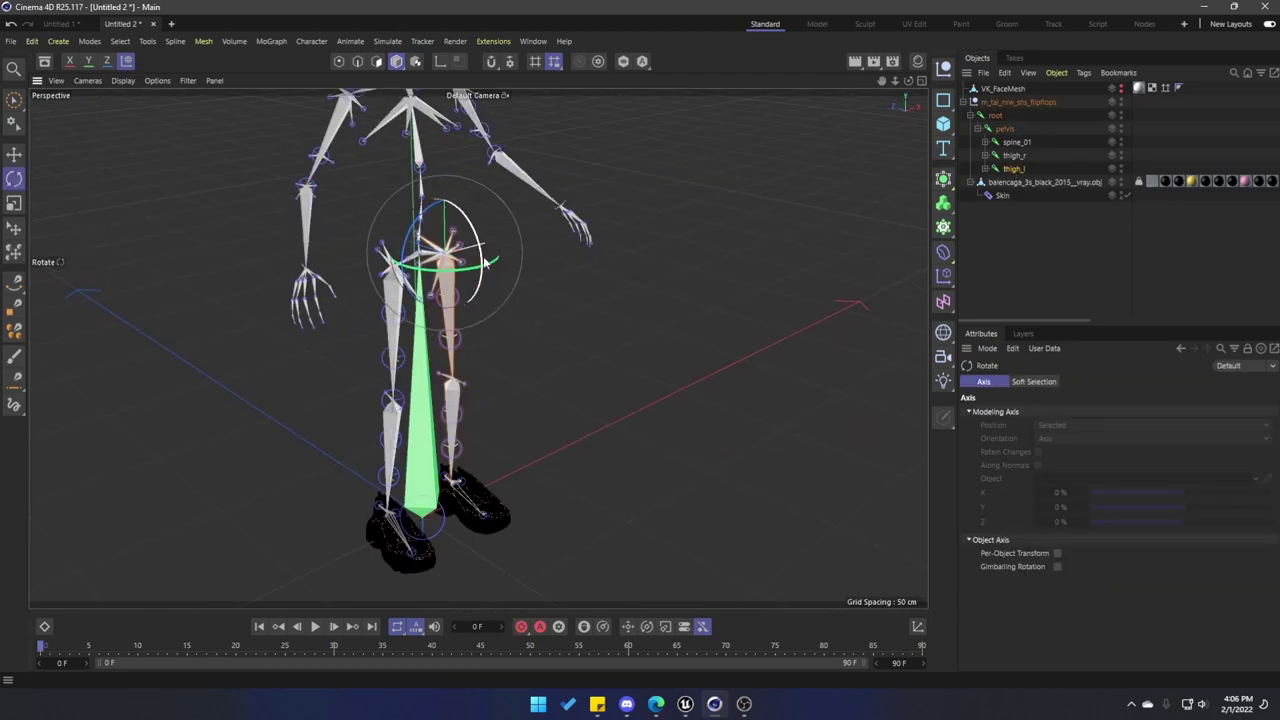
drag(486, 265, 608, 306)
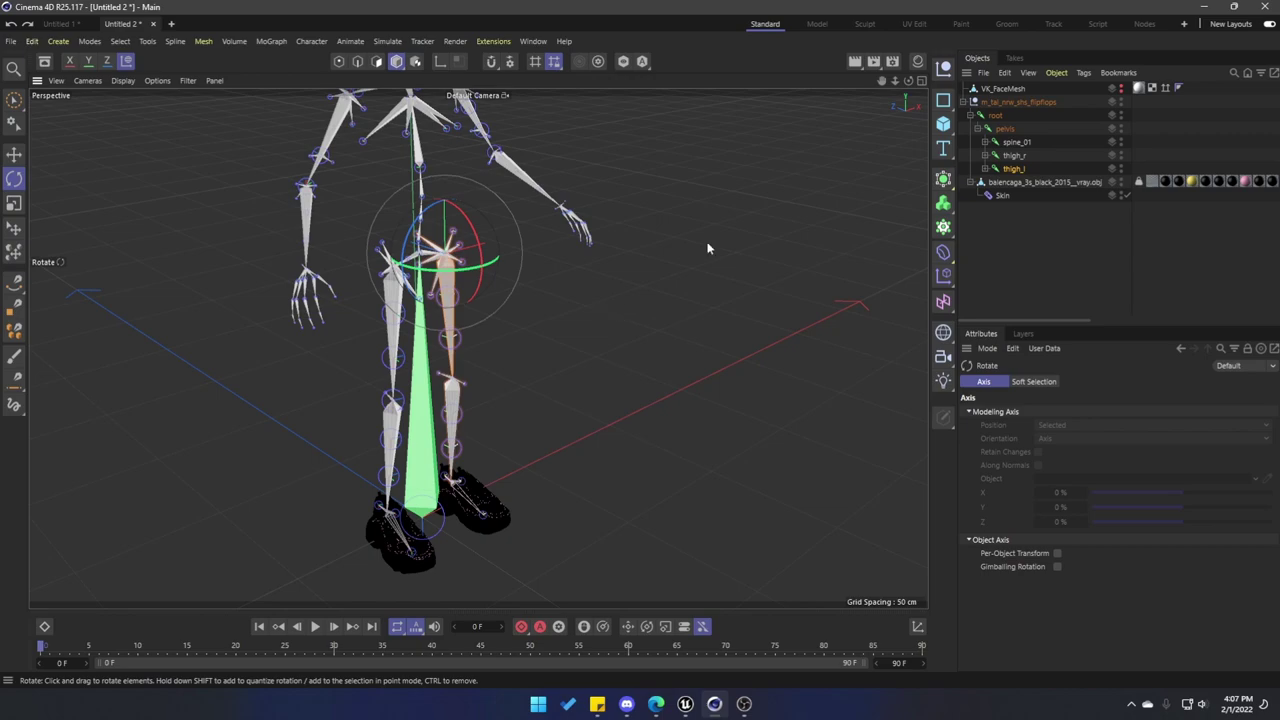
Step: Collapse the joint and shoe hierarchies and select the m_tai_nnw_shs_flipflops null
click(970, 116)
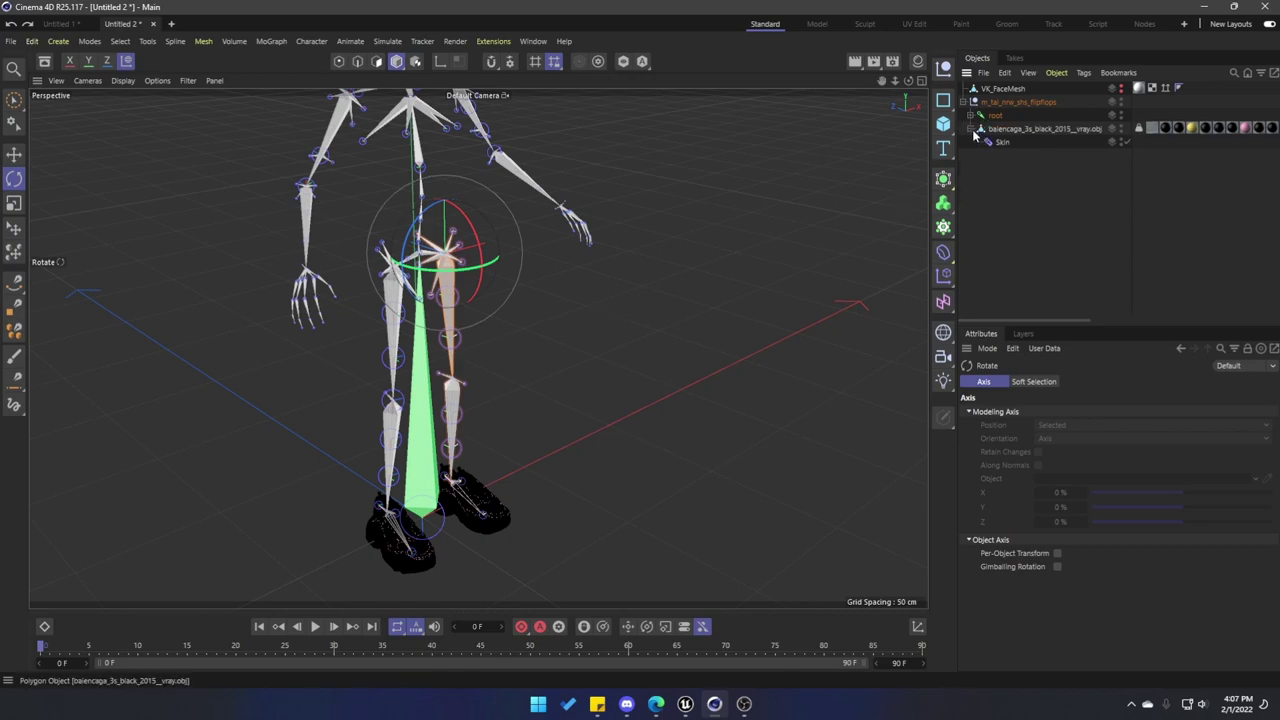
click(971, 130)
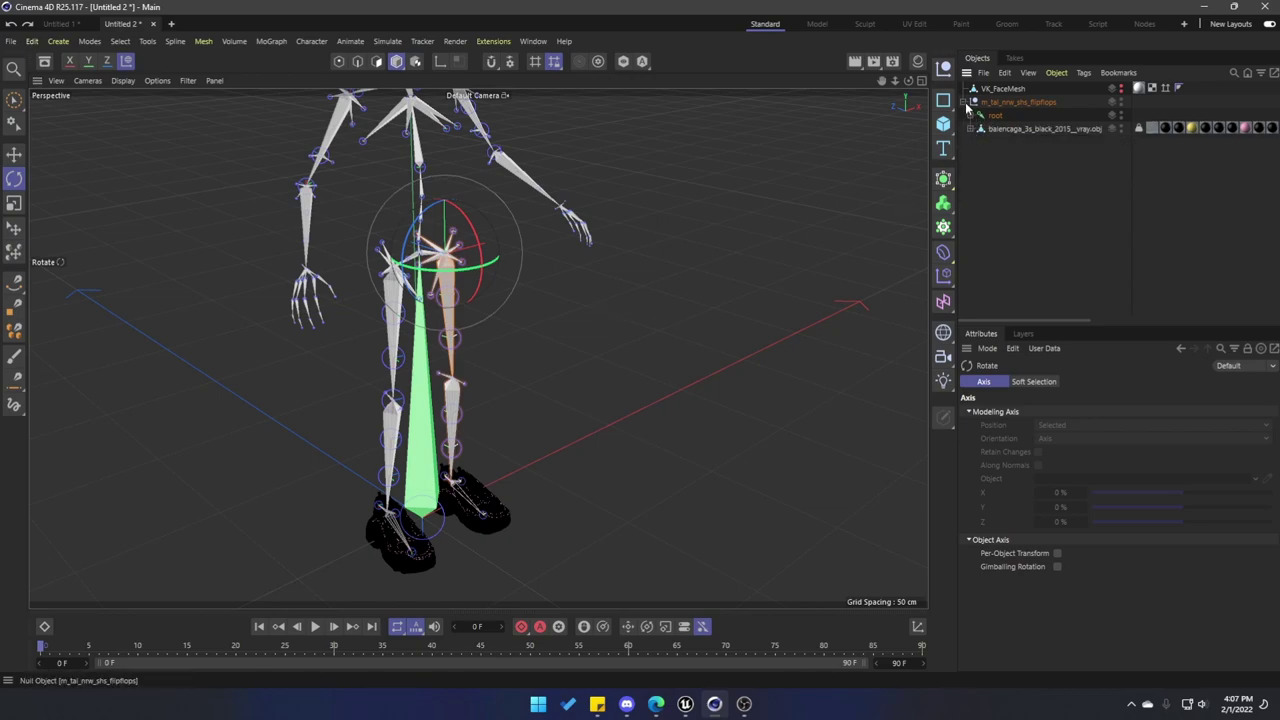
click(968, 102)
click(1000, 103)
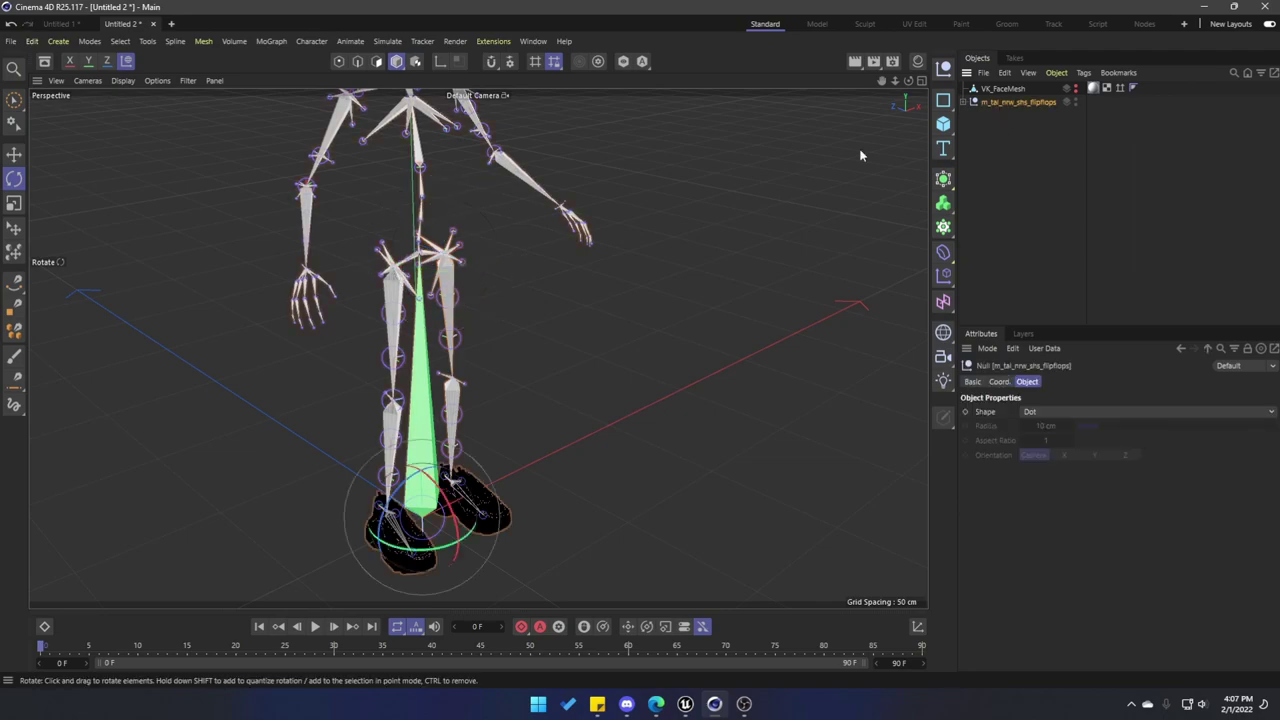
Step: Export the selection via File > Export > FBX (*.fbx) using the FBX 2020.1 settings
click(11, 41)
mouse_move(172, 321)
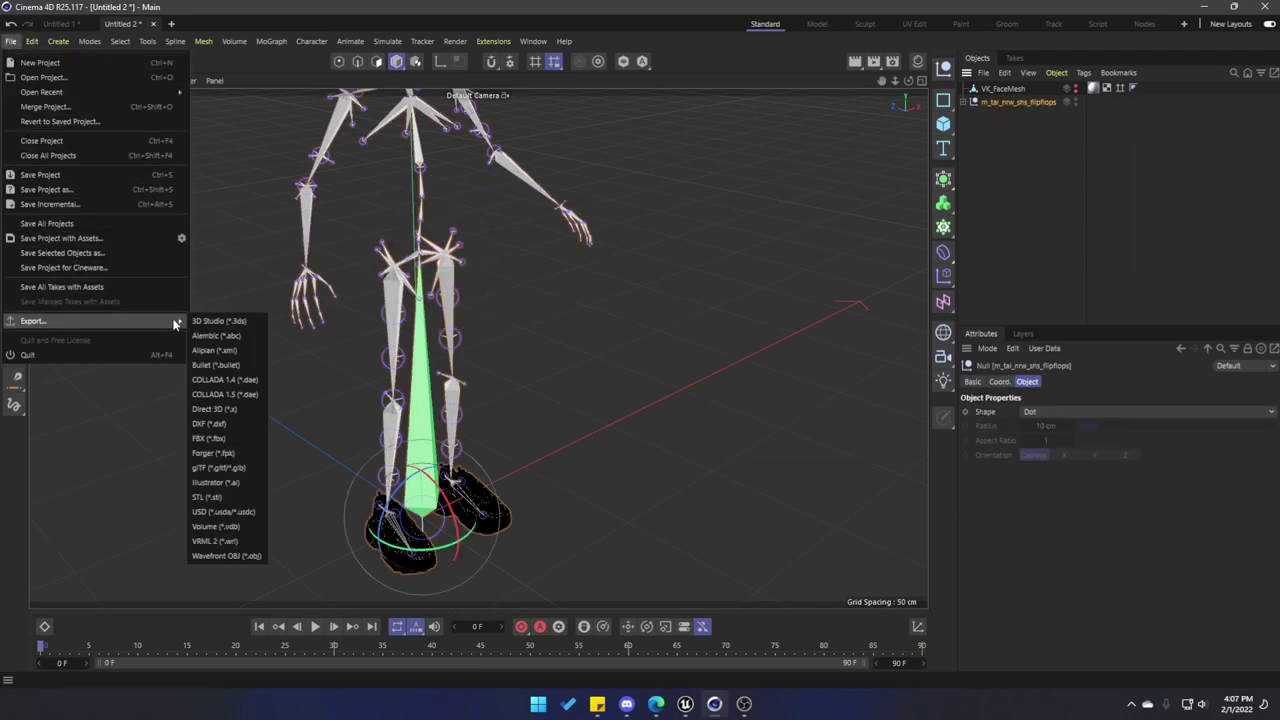
click(232, 438)
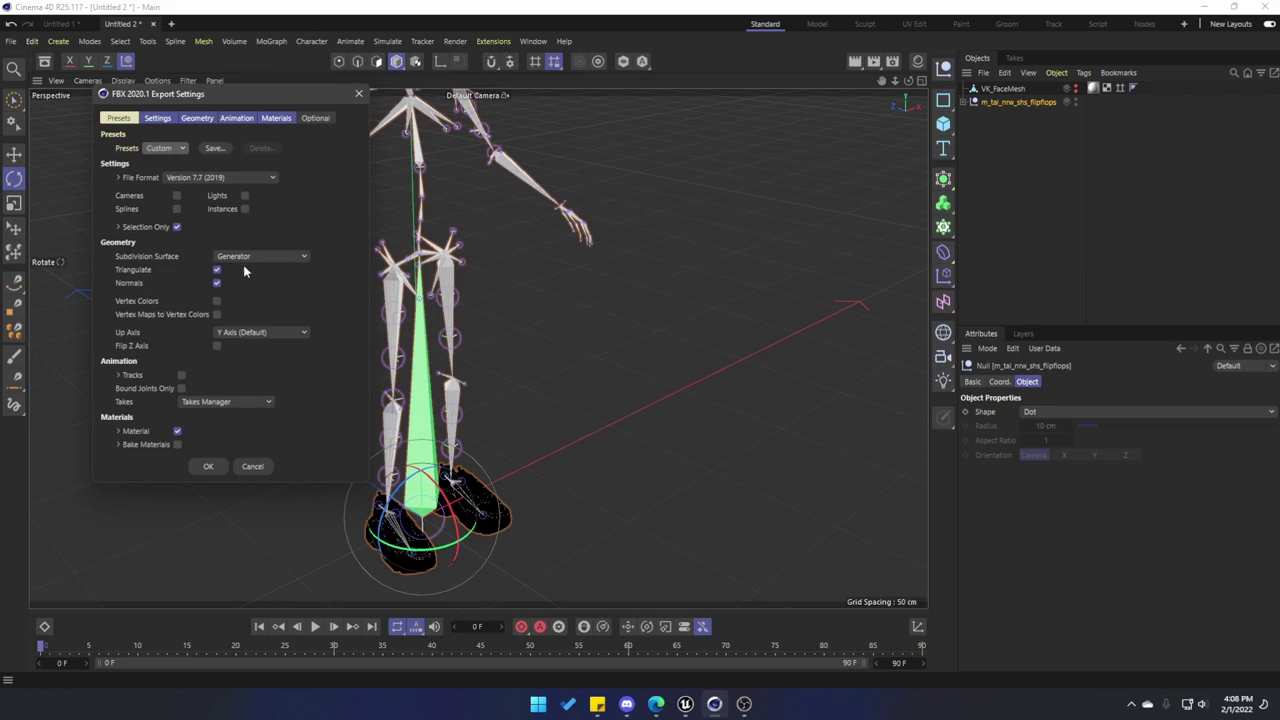
click(217, 284)
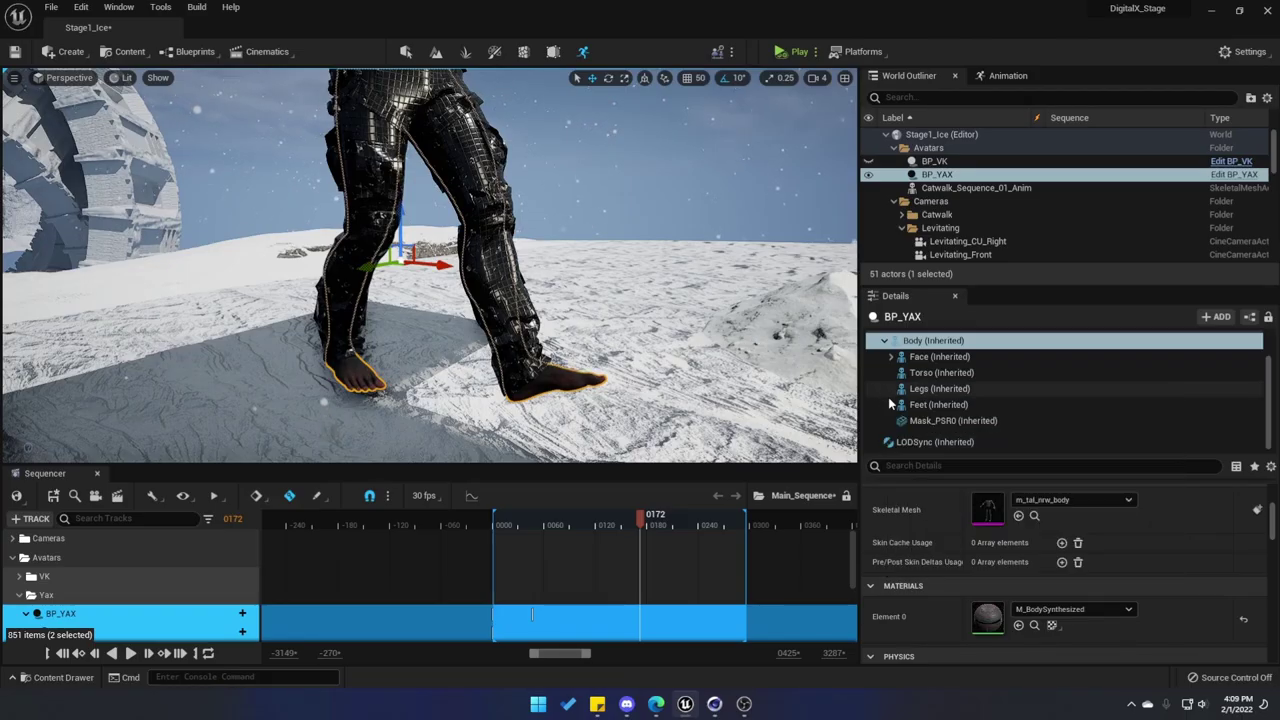
Step: Locate the Feet component's flipflops mesh and import the shoe FBX there with Import All
click(936, 404)
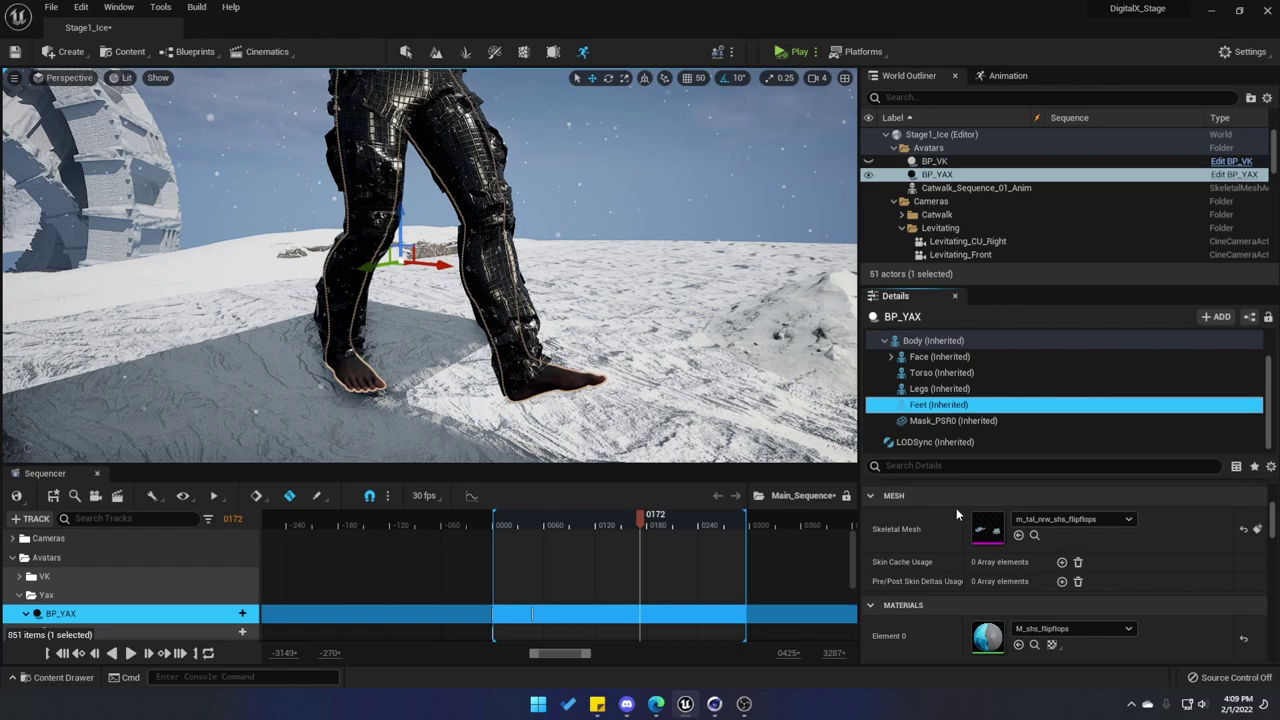
click(1034, 535)
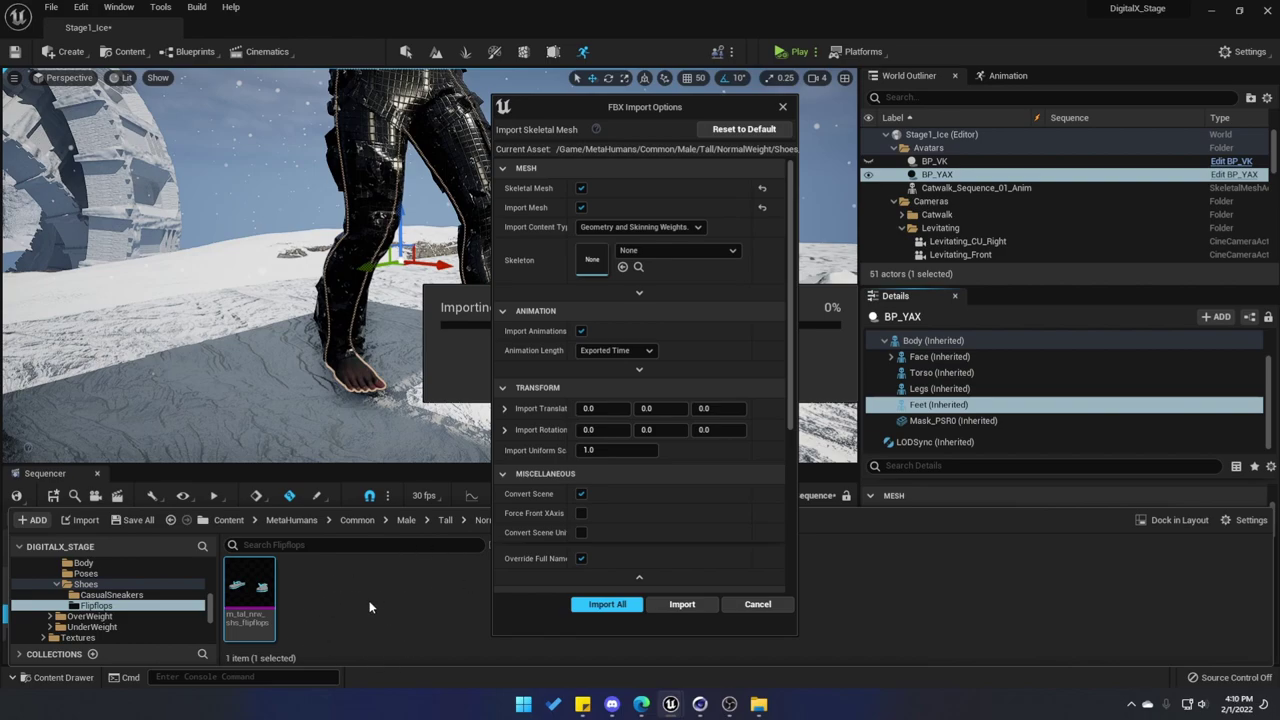
click(598, 606)
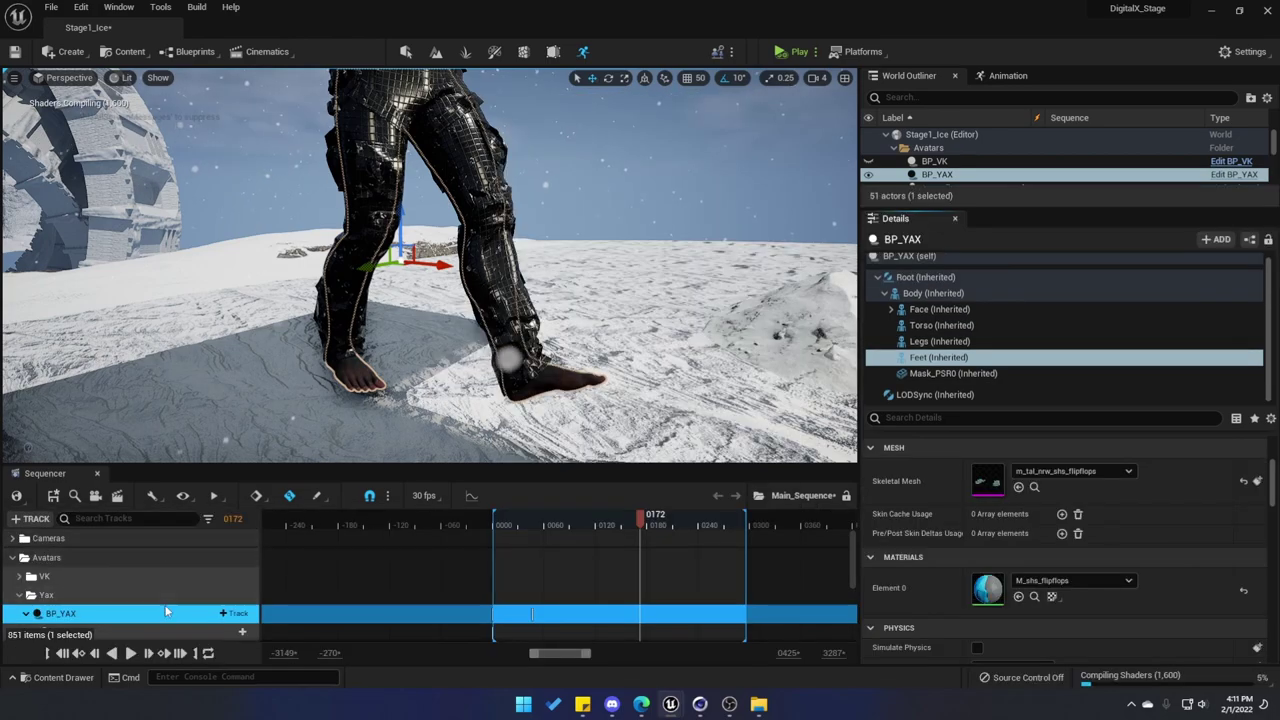
click(62, 679)
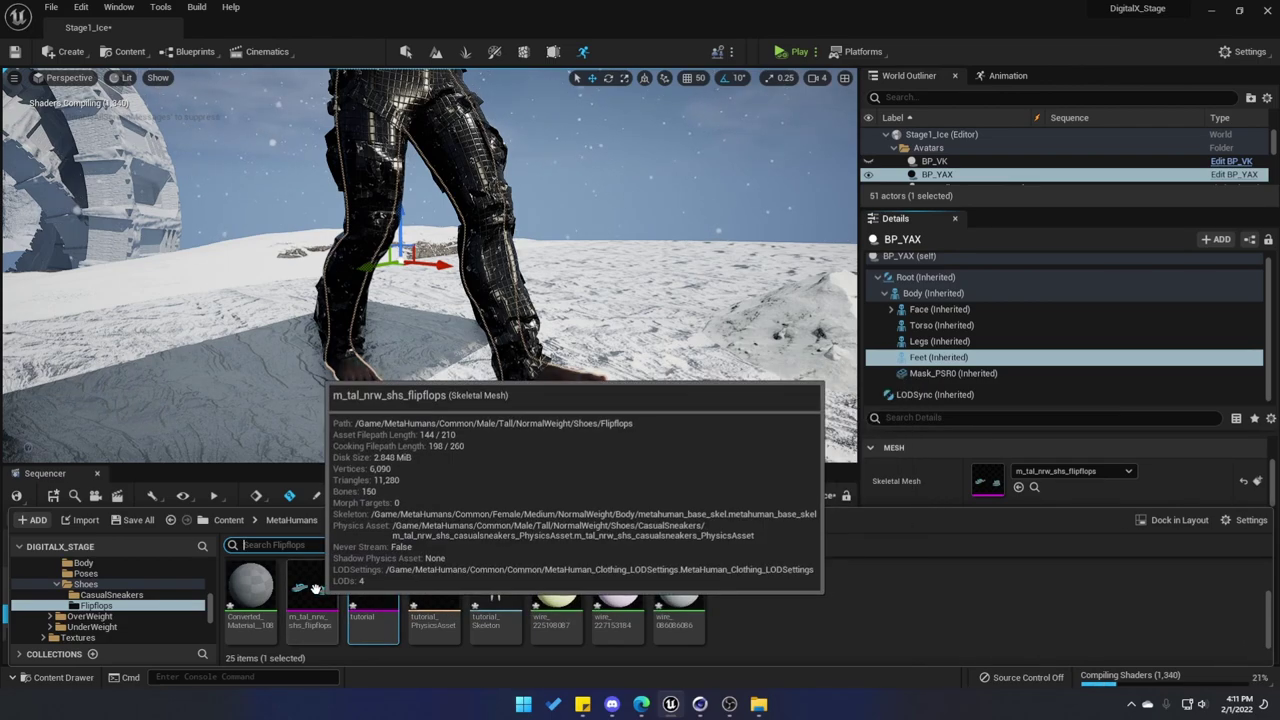
Step: Assign the tutorial mesh to the Feet Skeletal Mesh slot, tick Rendering > Visible, and scrub the walk
mouse_move(366, 592)
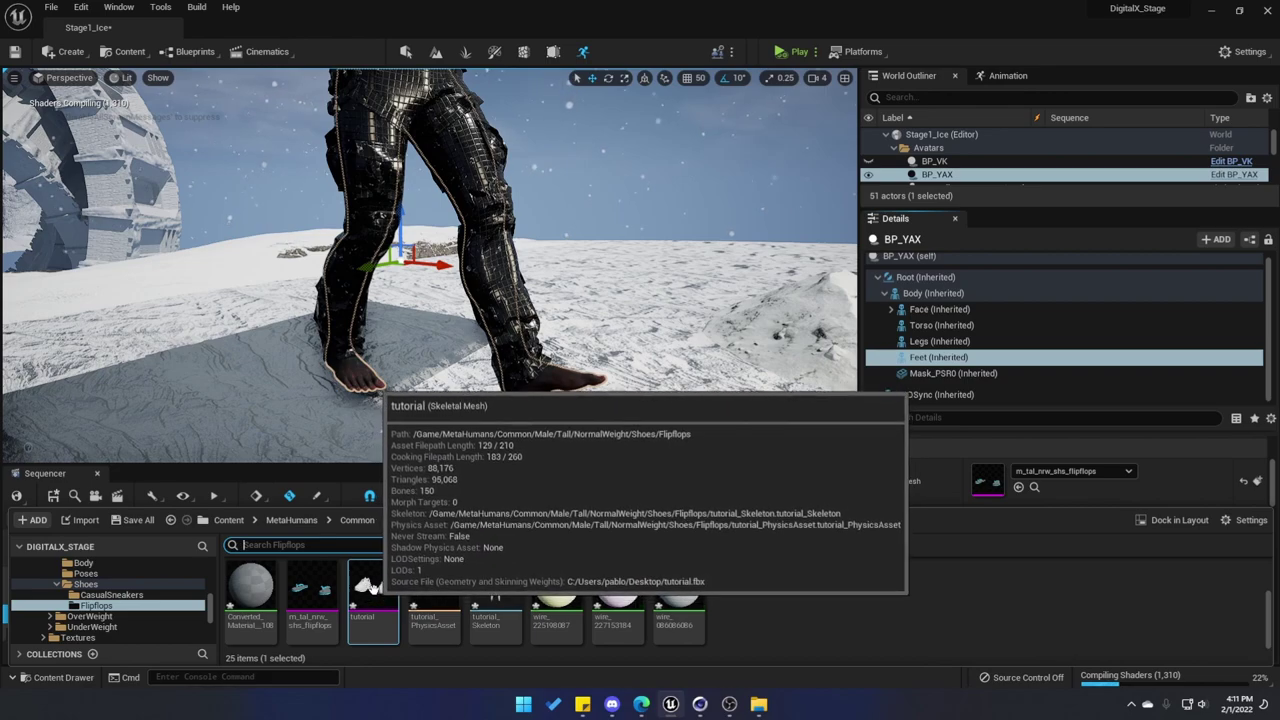
drag(370, 588, 988, 481)
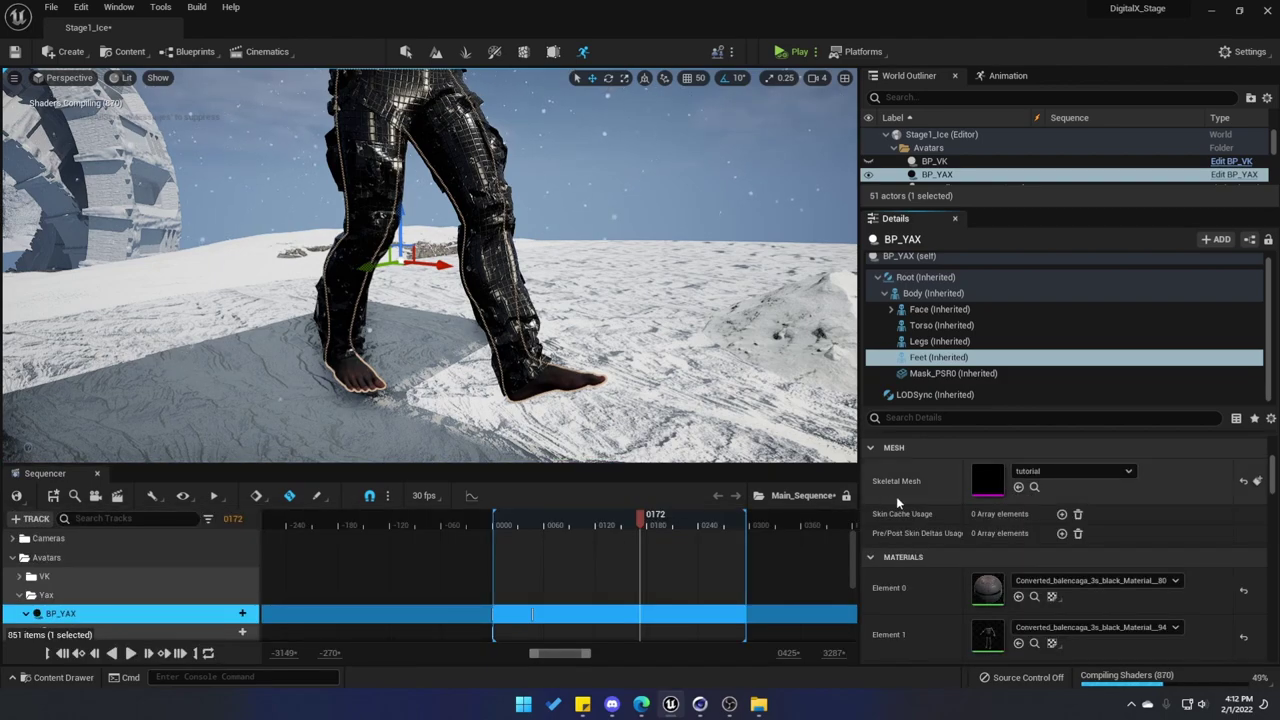
scroll(897, 496, down, 8)
scroll(901, 494, down, 5)
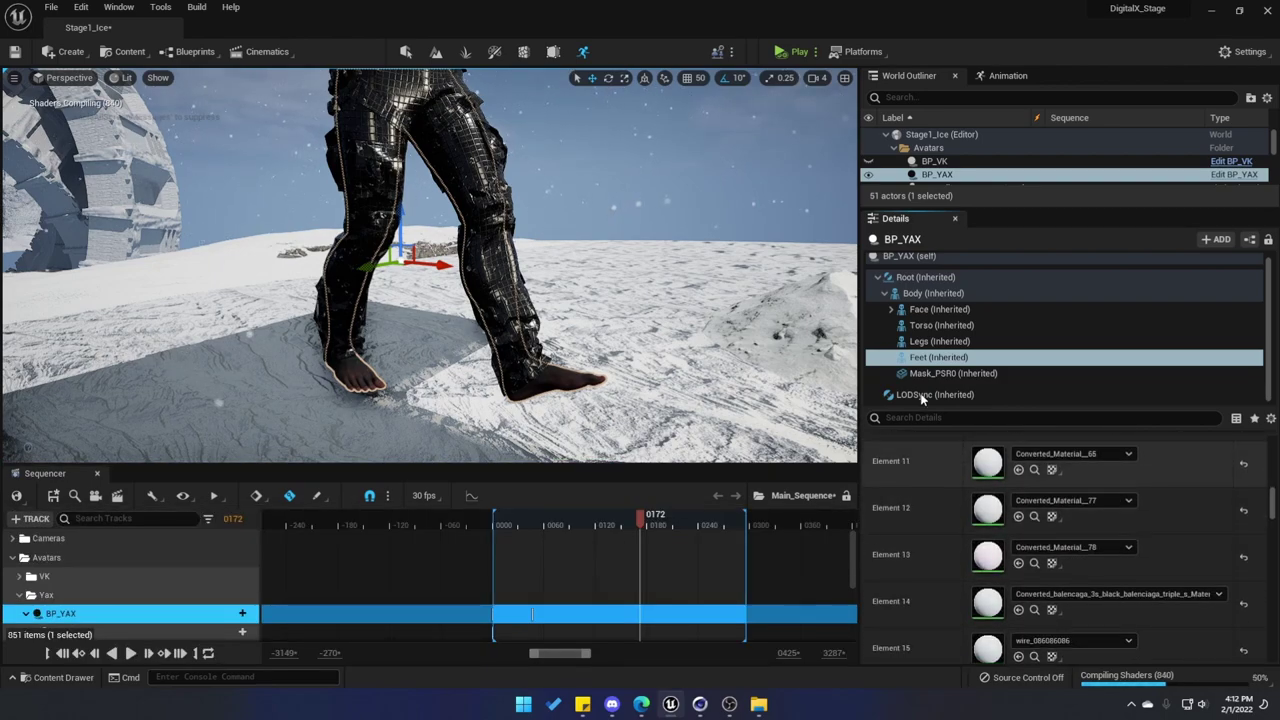
scroll(910, 519, down, 10)
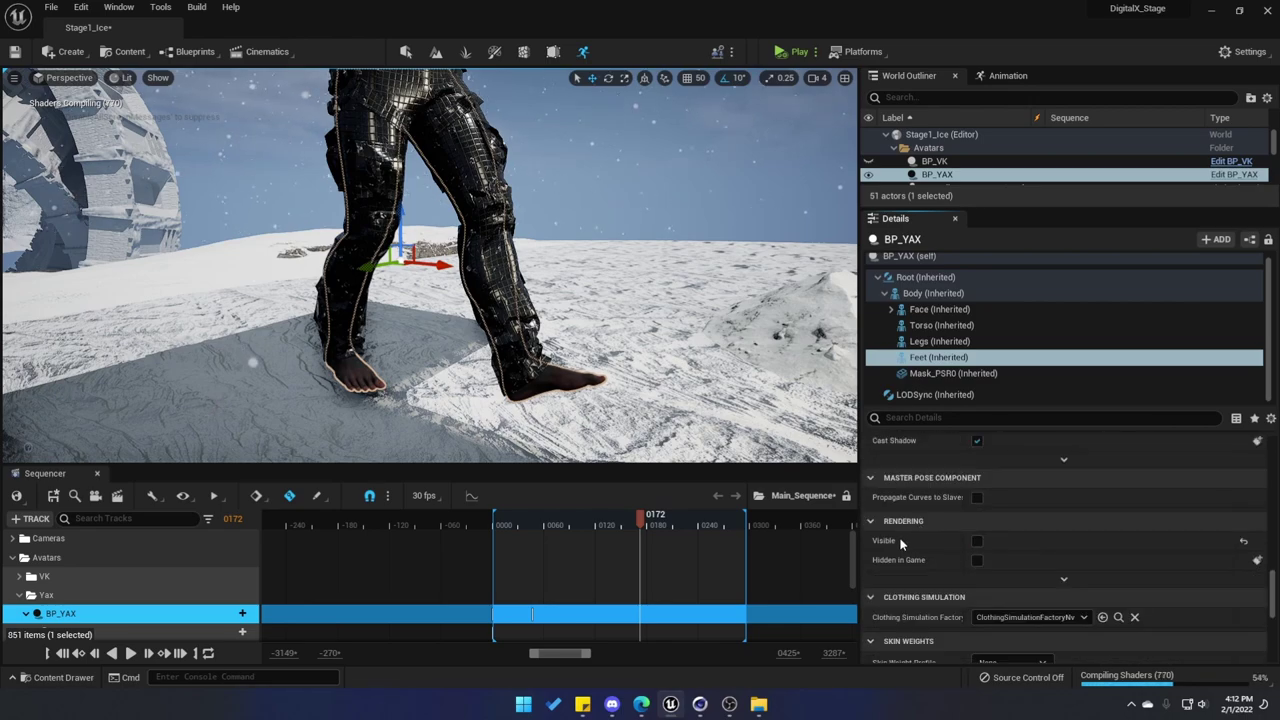
click(977, 541)
right_drag(560, 440, 577, 458)
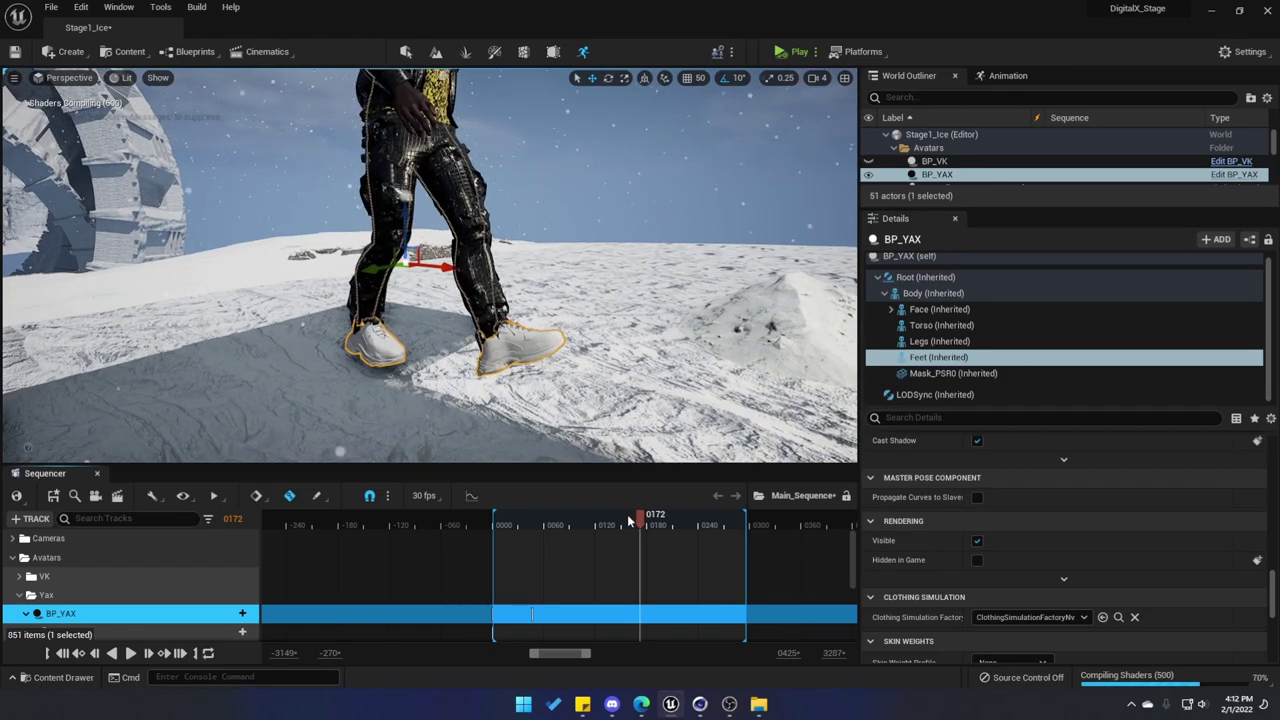
drag(627, 514, 654, 520)
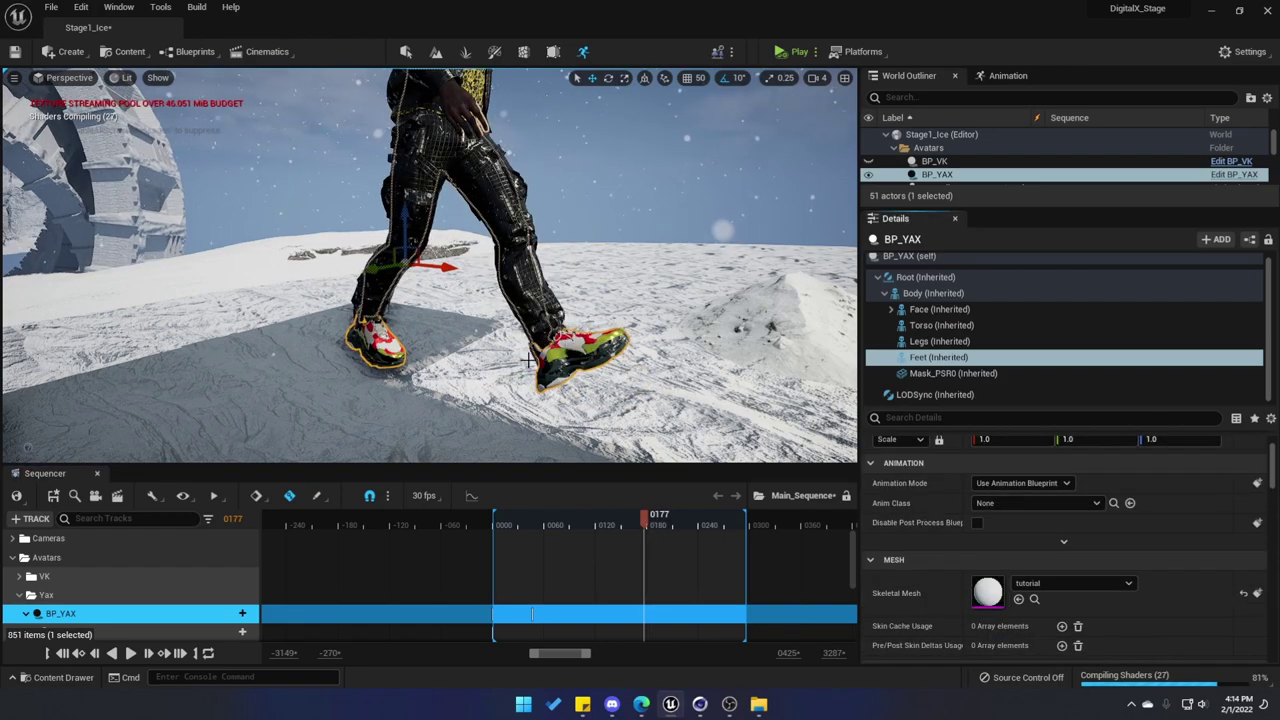
Step: Select the BP_YAX character in the World Outliner
scroll(913, 516, down, 2)
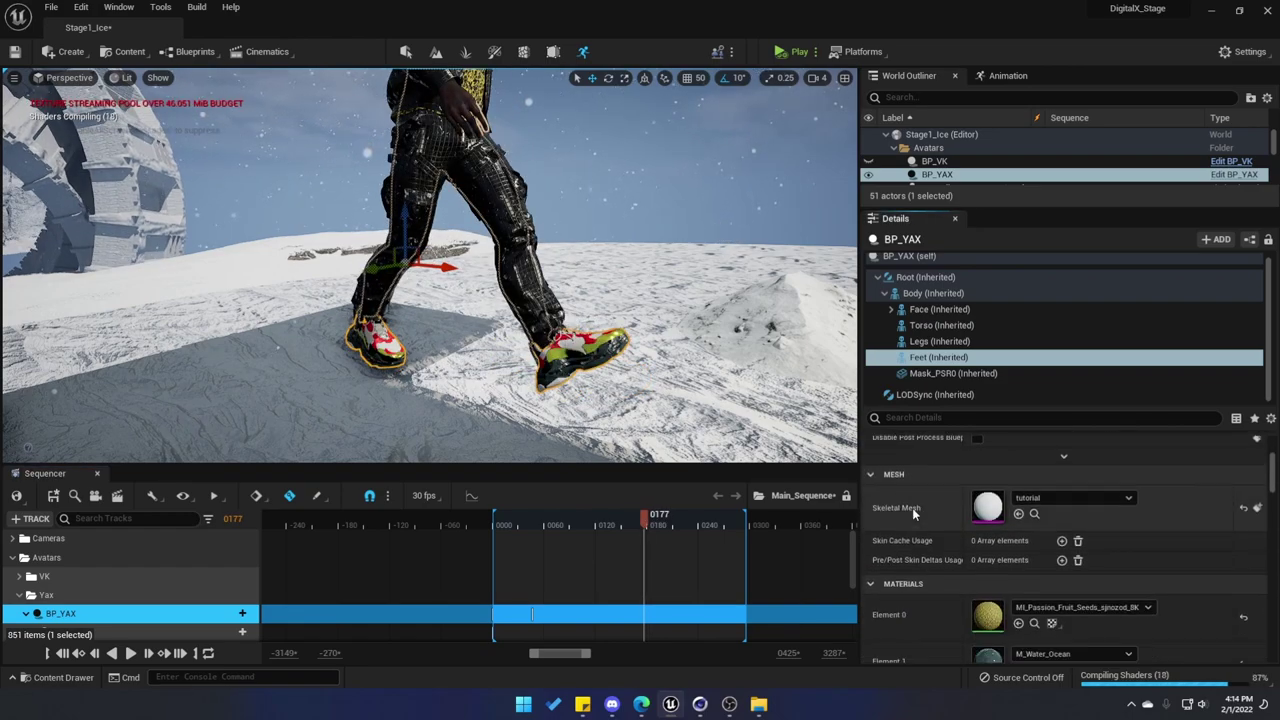
scroll(912, 510, down, 7)
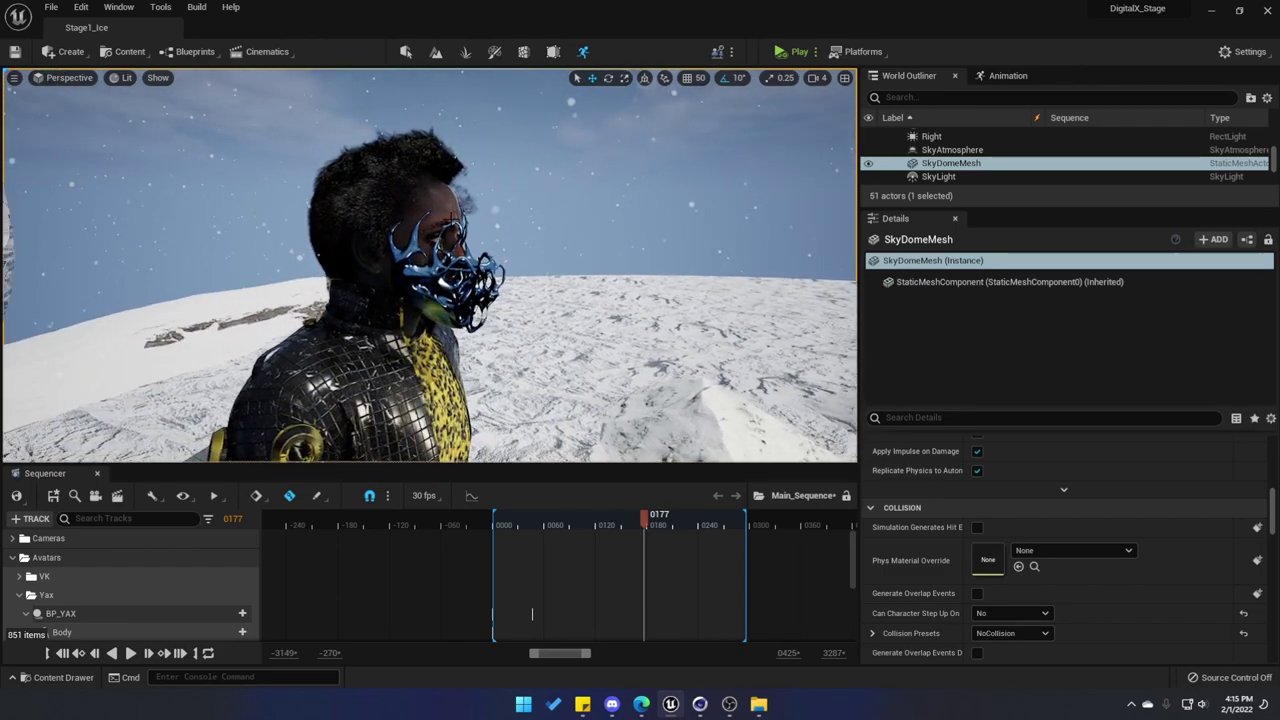
click(60, 613)
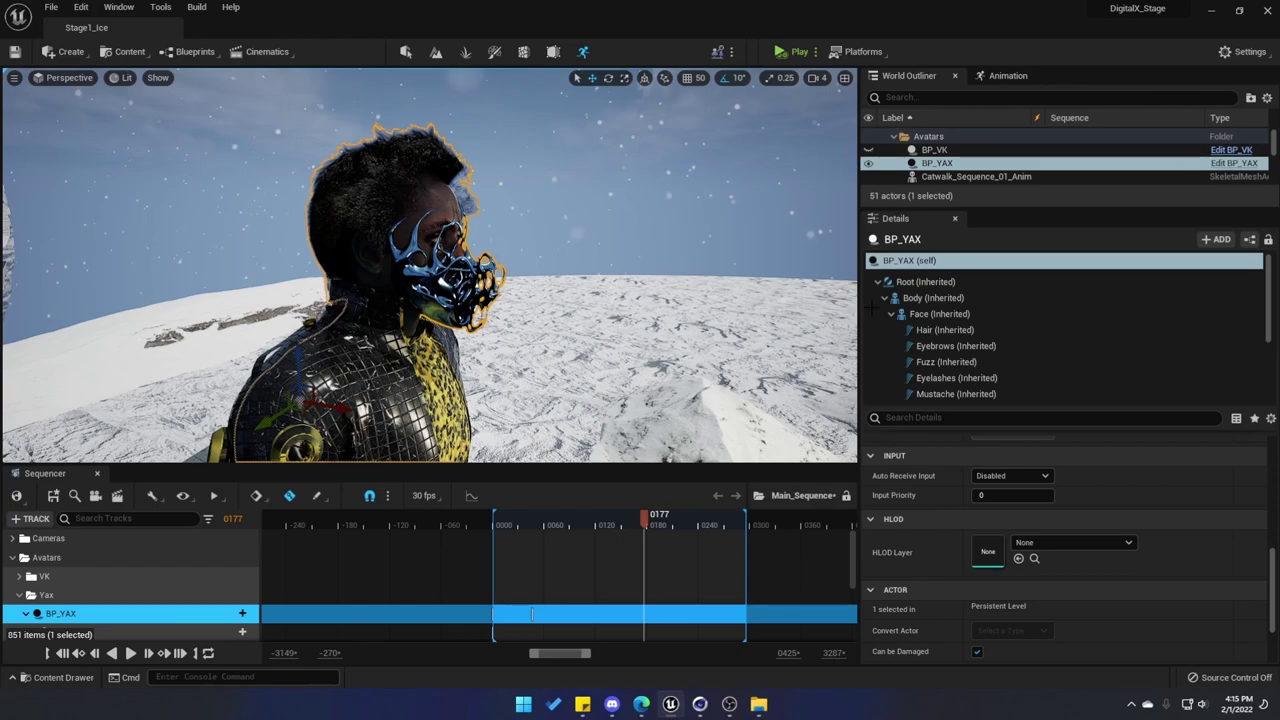
Step: Toggle the Hair component's Visible off and back on, then choose Edit BP_YAX
click(956, 330)
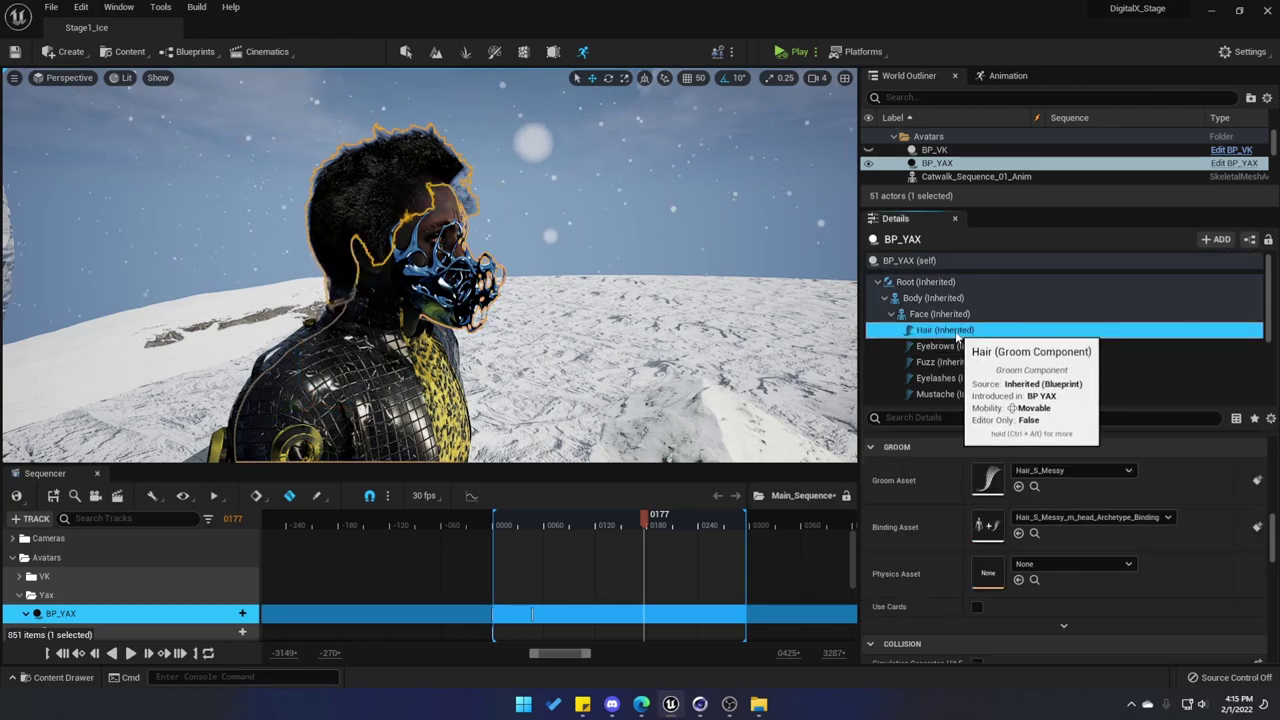
scroll(932, 513, down, 10)
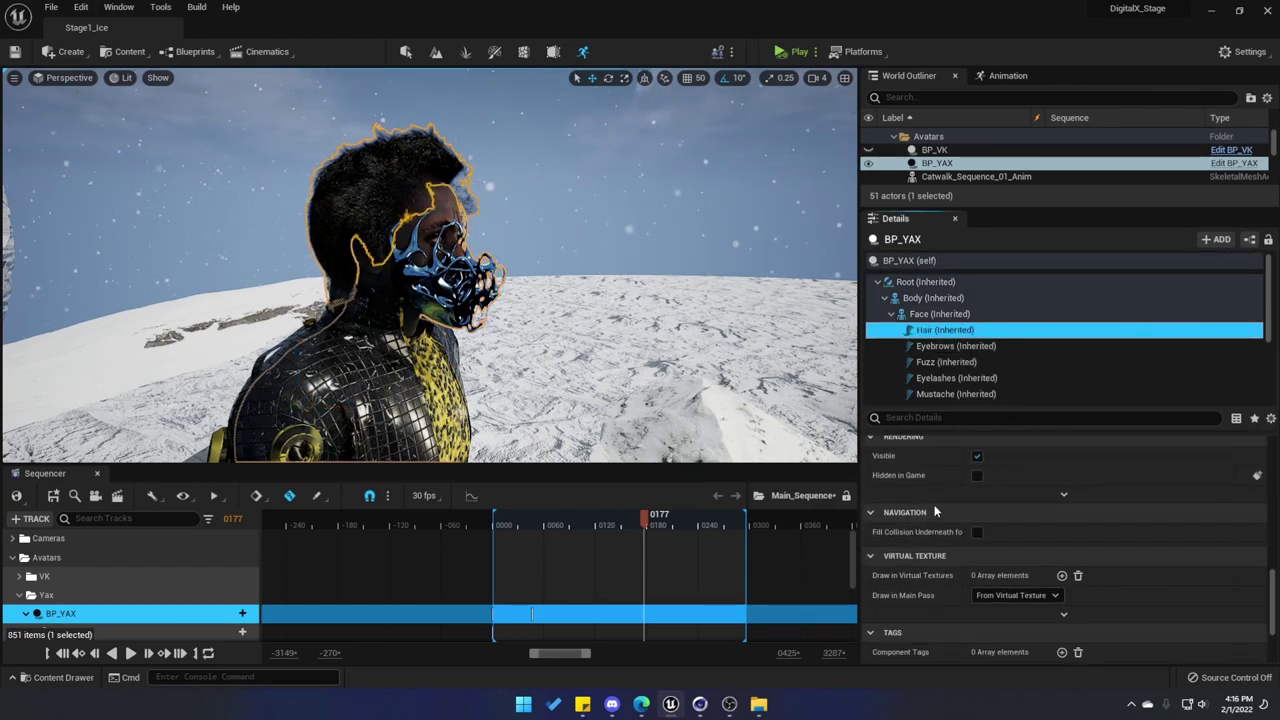
scroll(935, 508, up, 2)
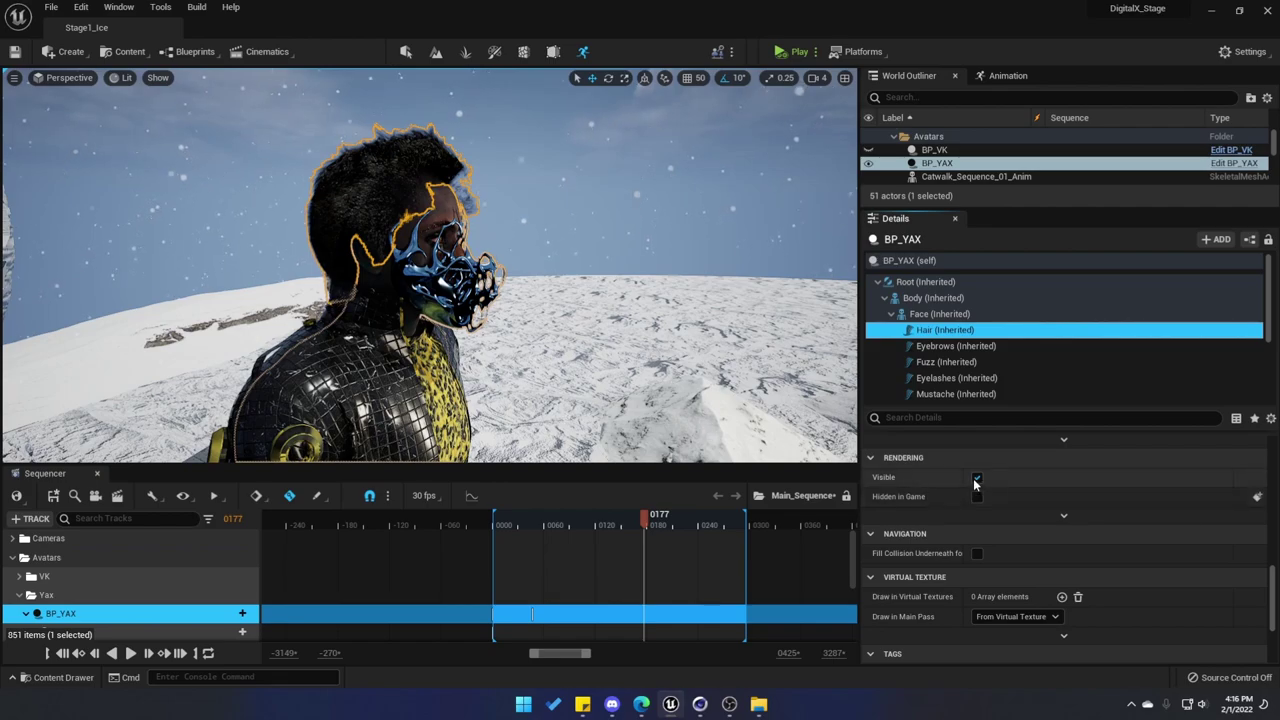
click(975, 479)
click(976, 482)
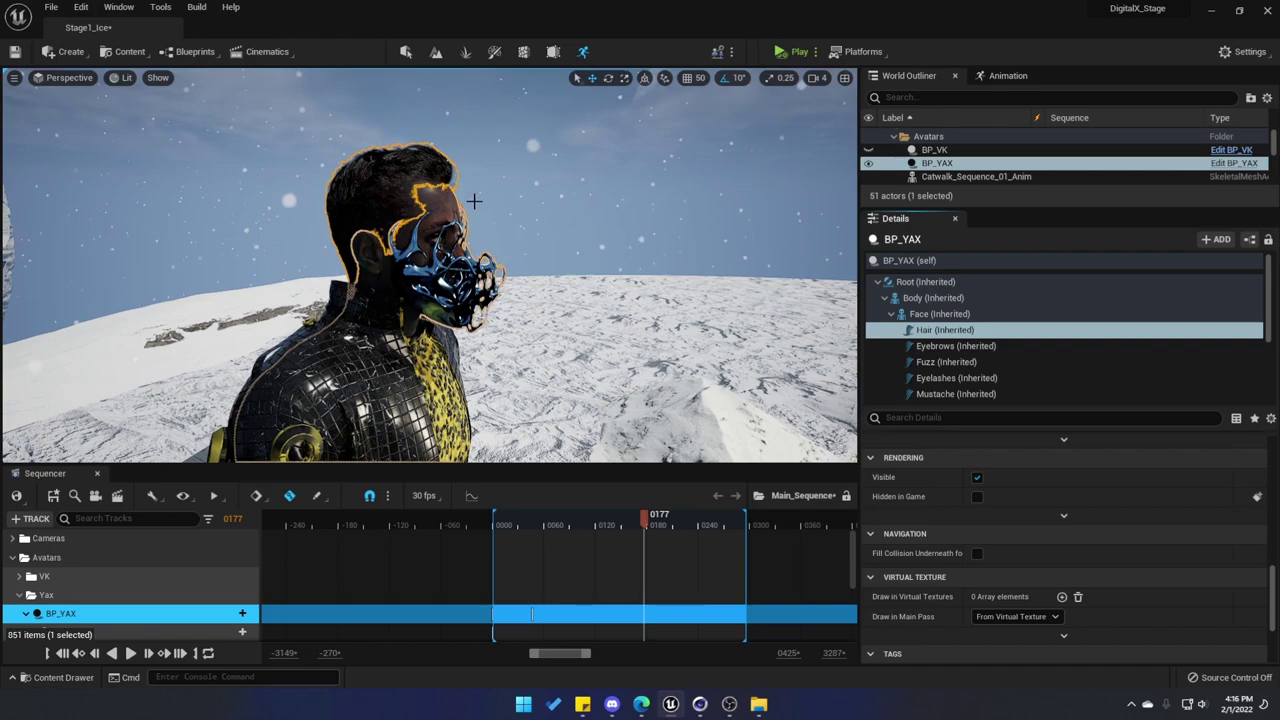
scroll(1064, 540, up, 1)
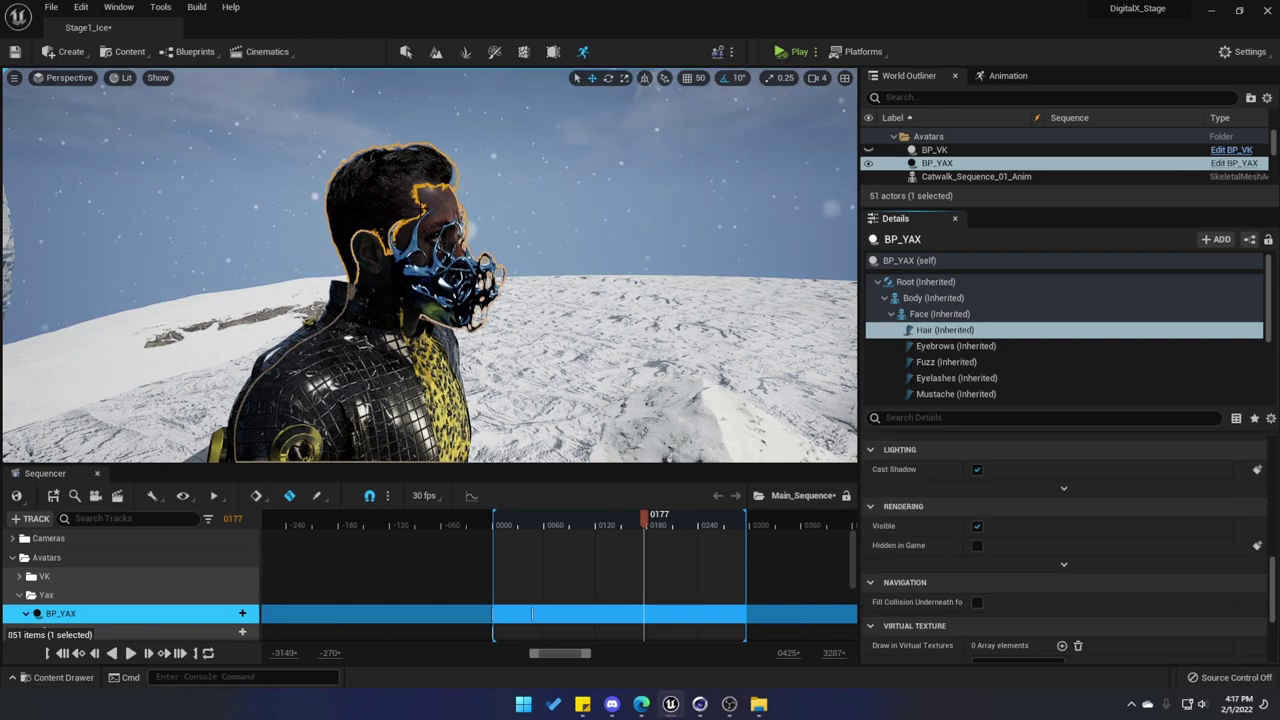
click(1231, 163)
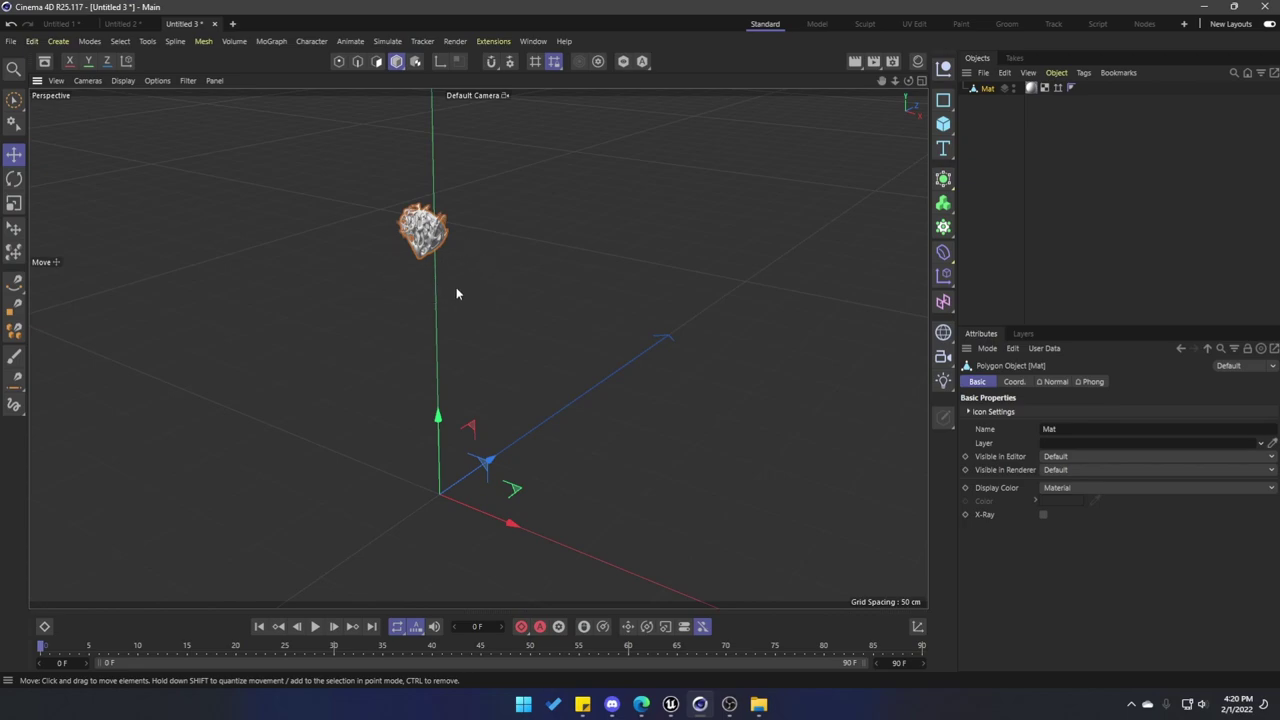
Step: Run Axis Center on the Mat object via Commander, then drag it down Y to the origin
key(shift+c)
text(axis)
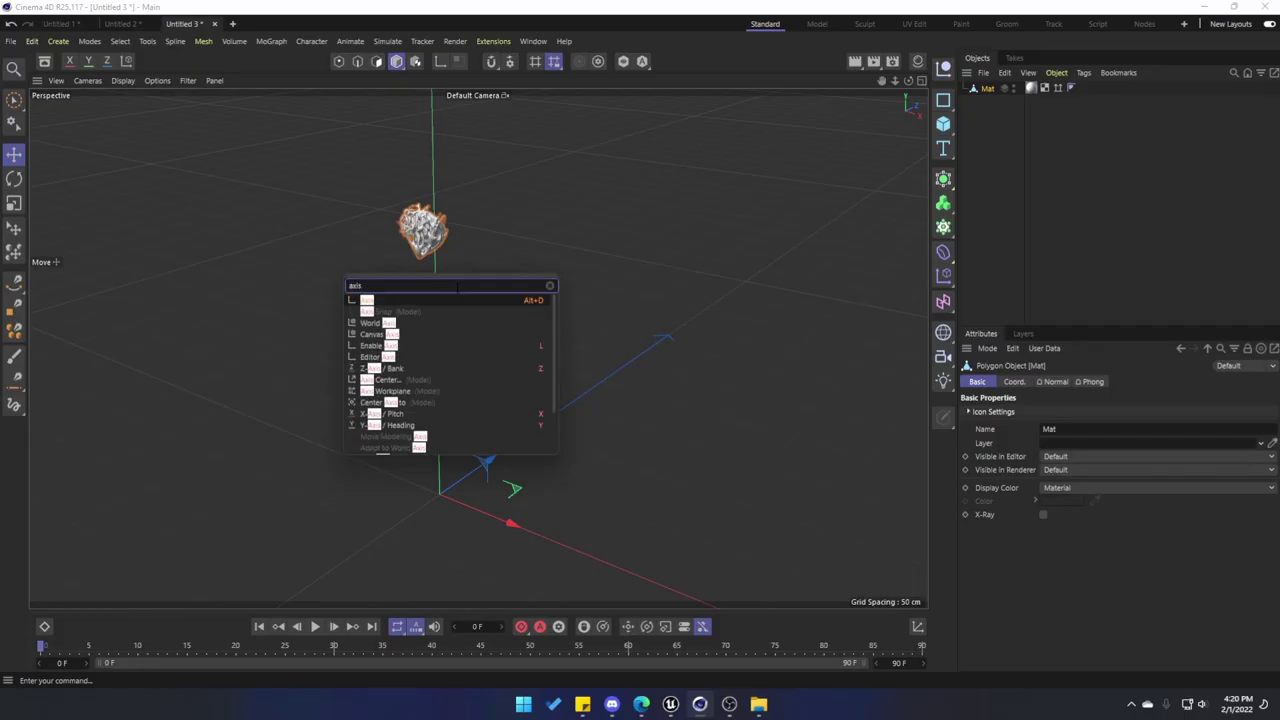
text( cente)
click(421, 300)
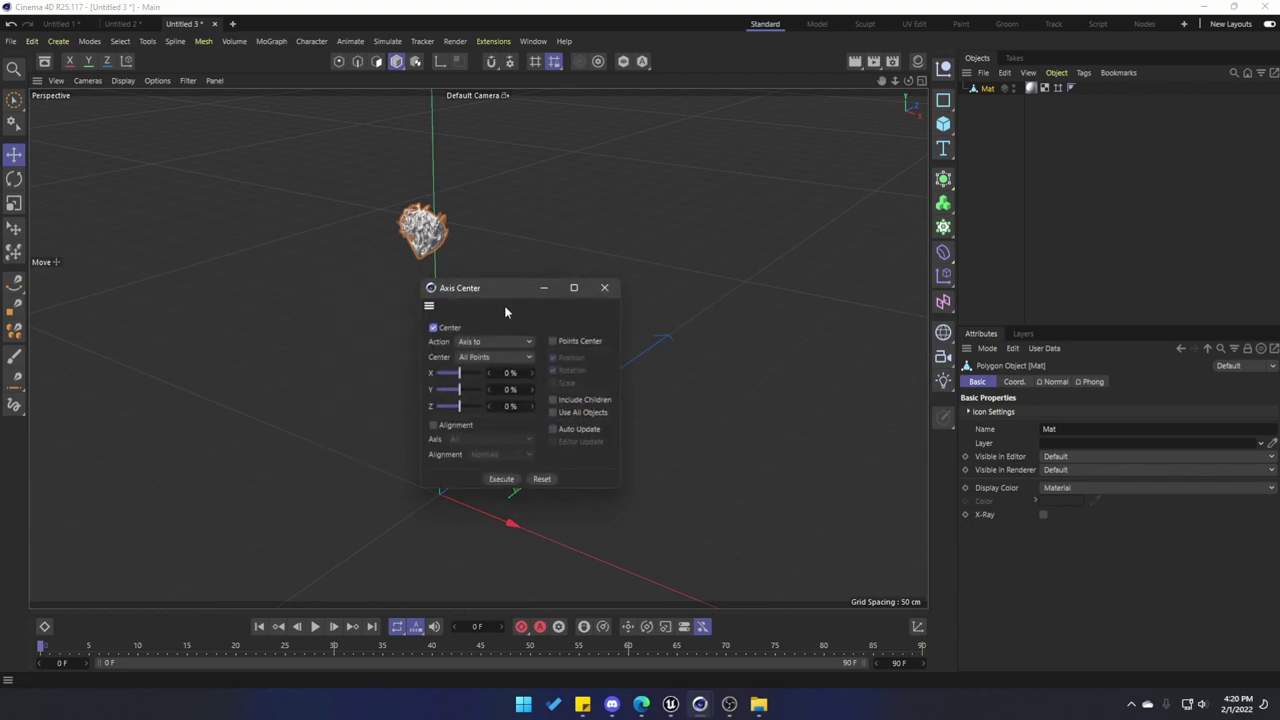
drag(506, 308, 599, 250)
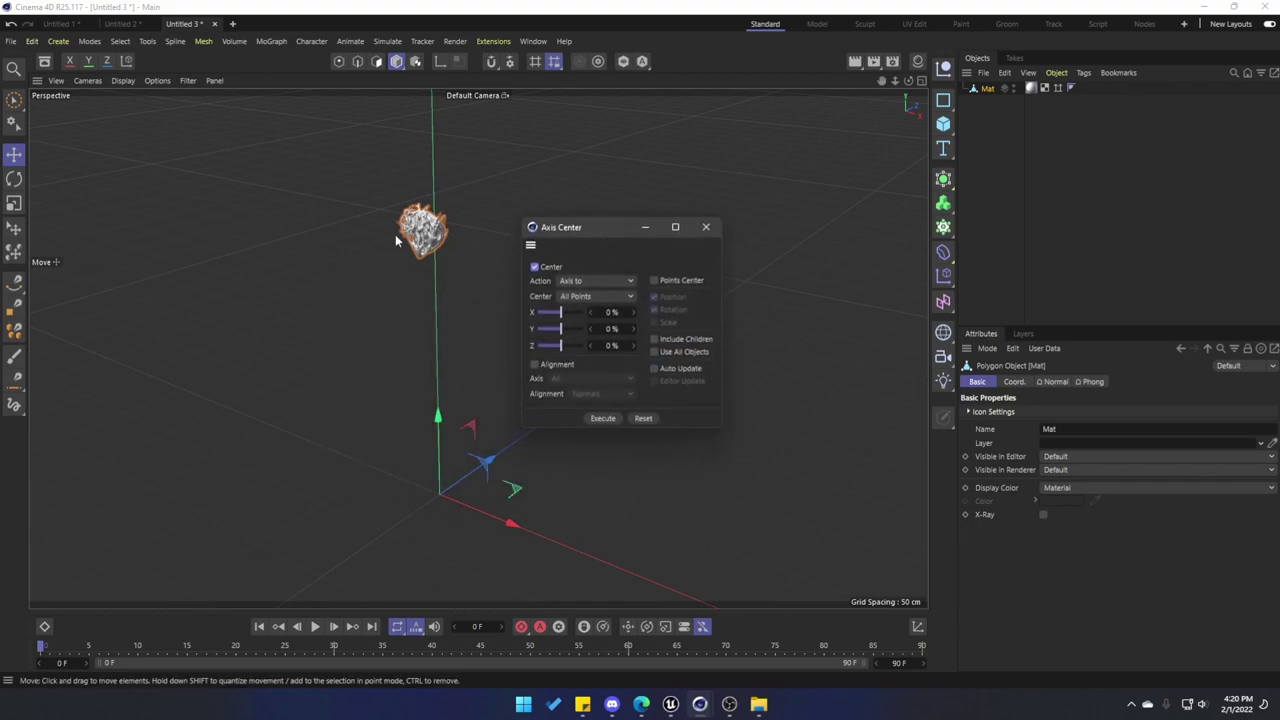
click(601, 418)
click(706, 227)
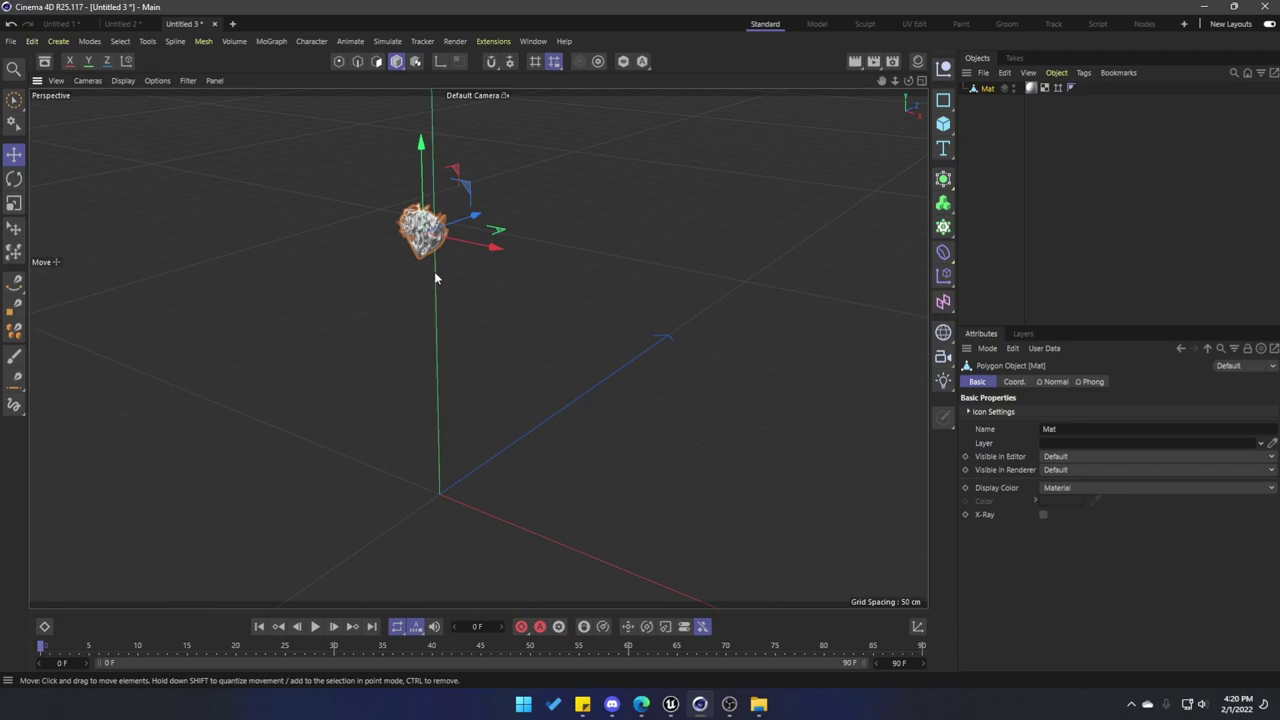
drag(435, 278, 428, 516)
scroll(477, 349, up, 5)
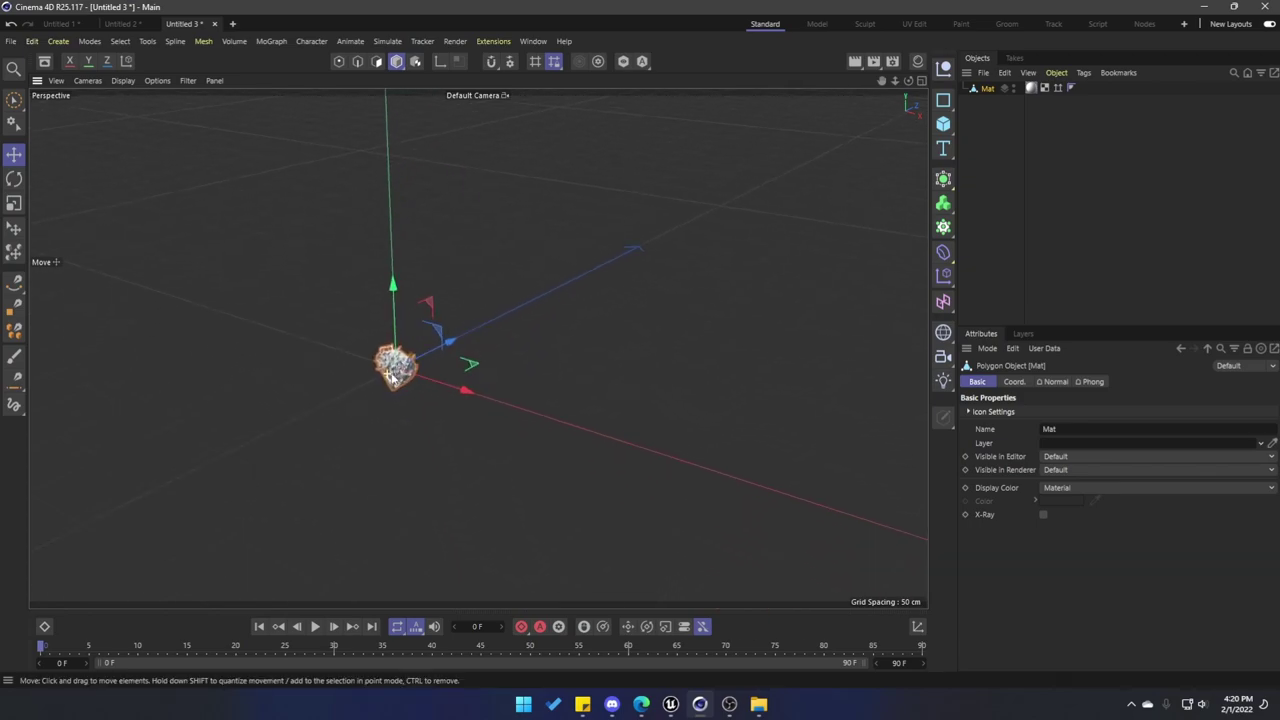
Step: Open the File menu for exporting the mask, then view the Instagram post of 10 mask models
click(11, 41)
mouse_move(108, 321)
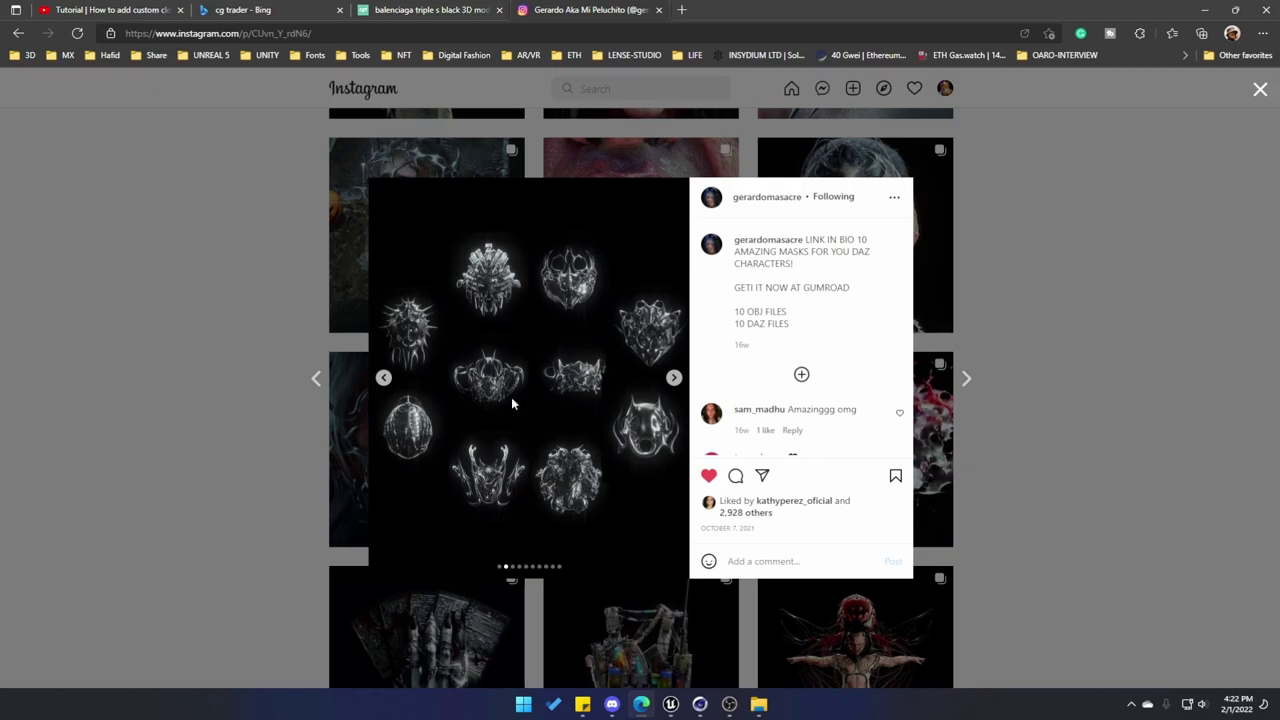
mouse_move(770, 200)
Step: Import the masktutorial FBX into the top-level Content folder with Import All
key(alt+Tab)
click(60, 677)
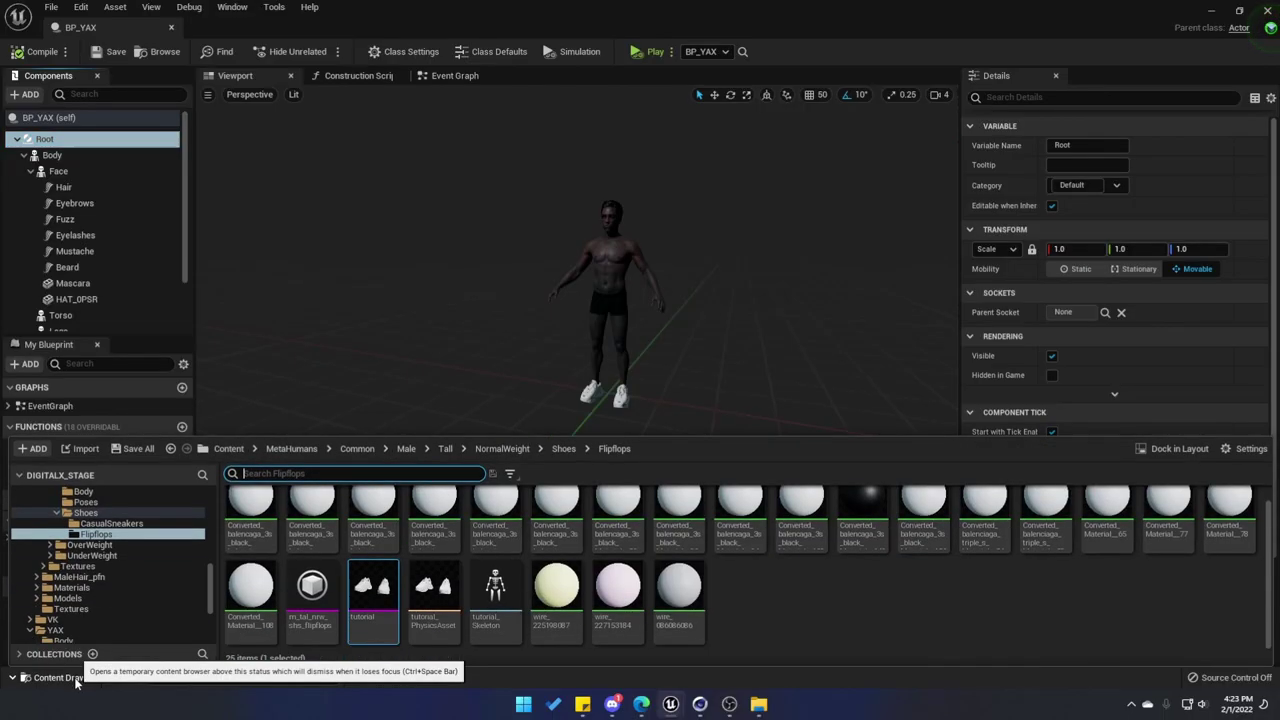
click(228, 448)
click(760, 704)
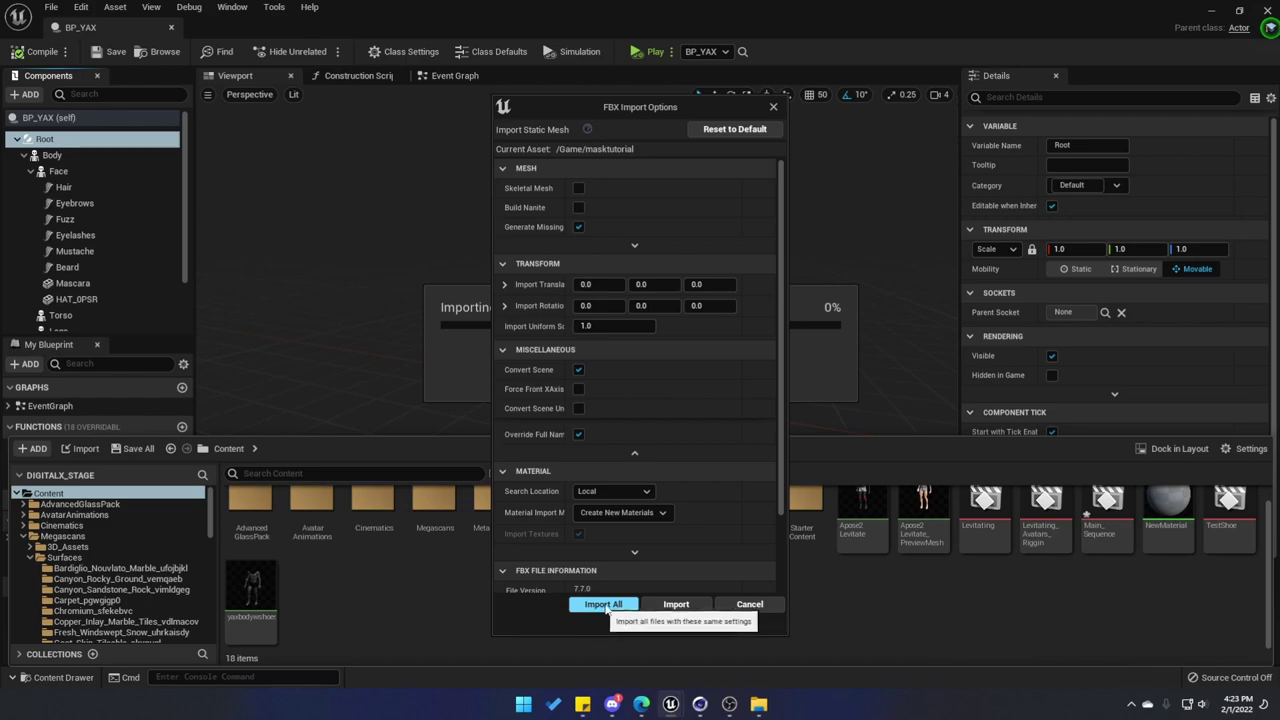
click(603, 605)
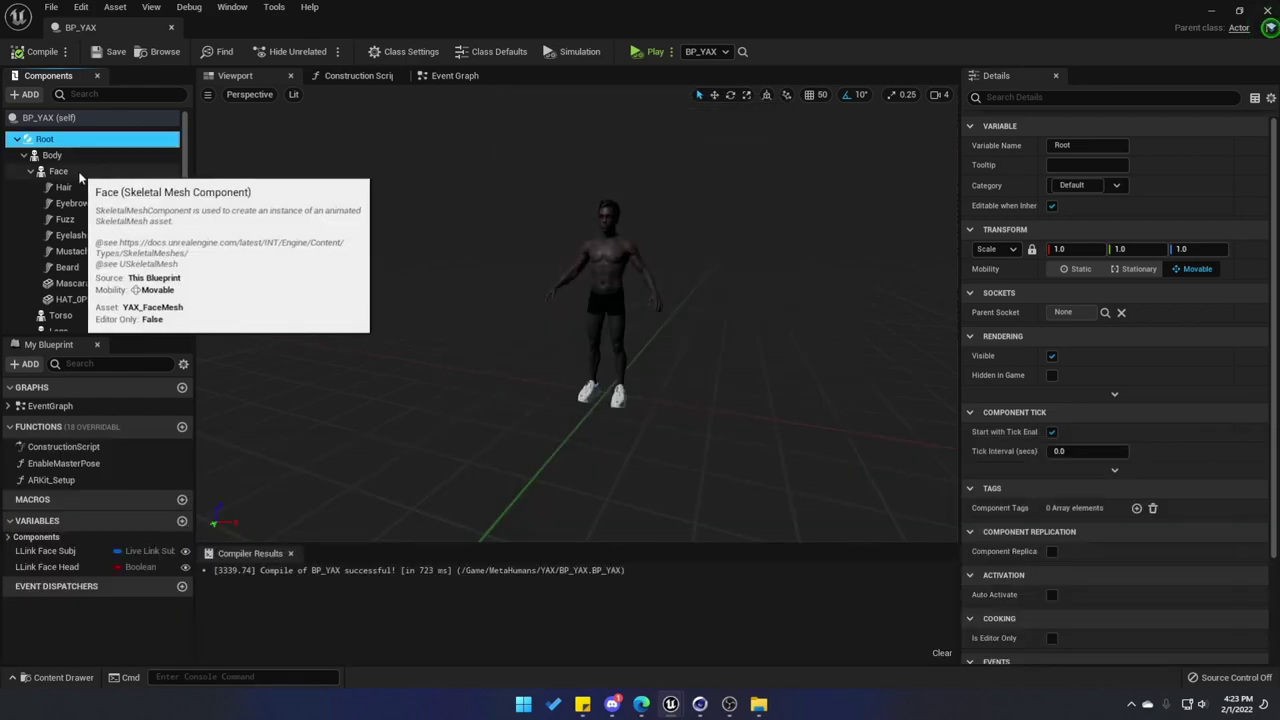
Step: Add a new Static Mesh component under the Face component, keeping its default name
click(75, 171)
click(30, 95)
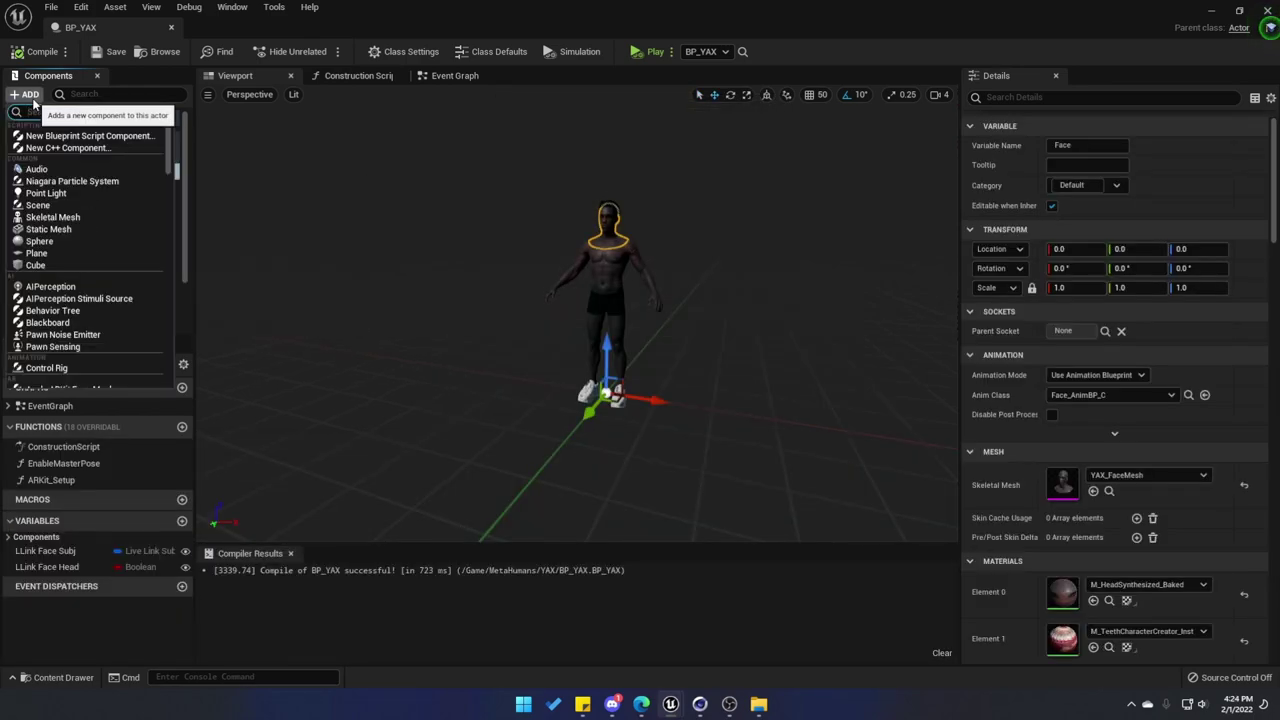
click(104, 227)
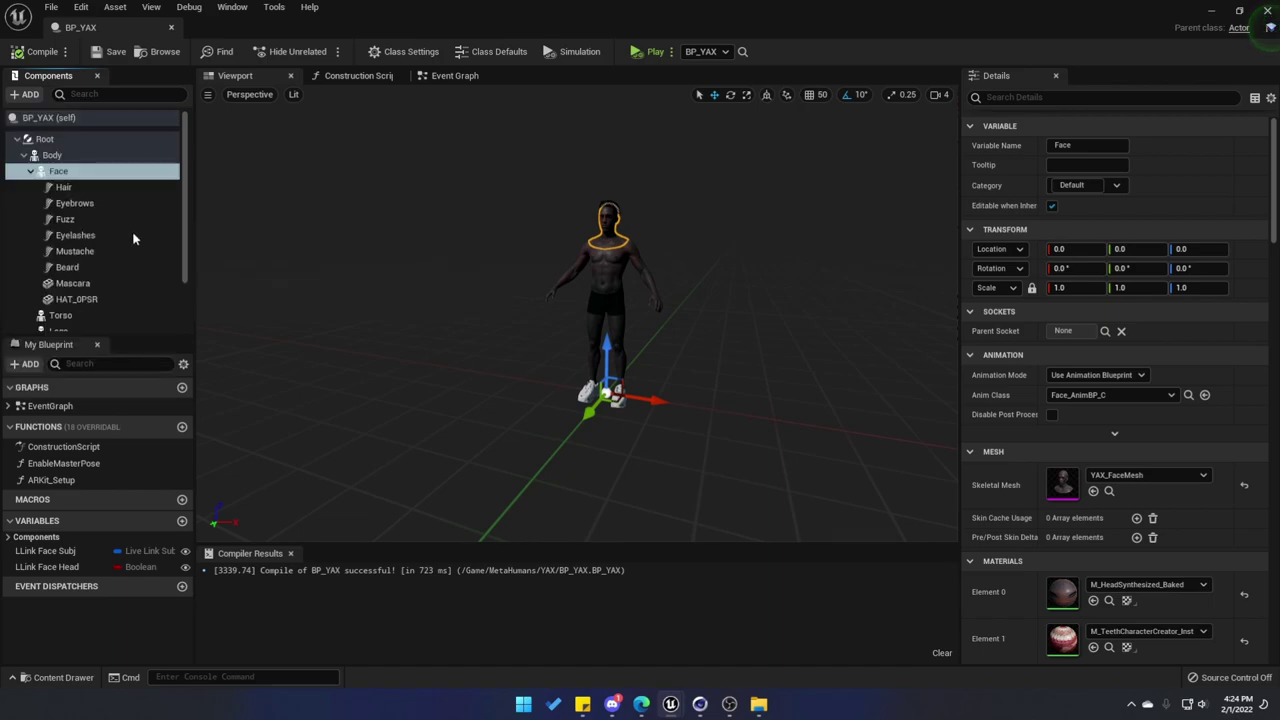
key(Return)
Step: Set the component's mesh to masktutorial, parent it to the head socket, and rotate it -90°
click(60, 677)
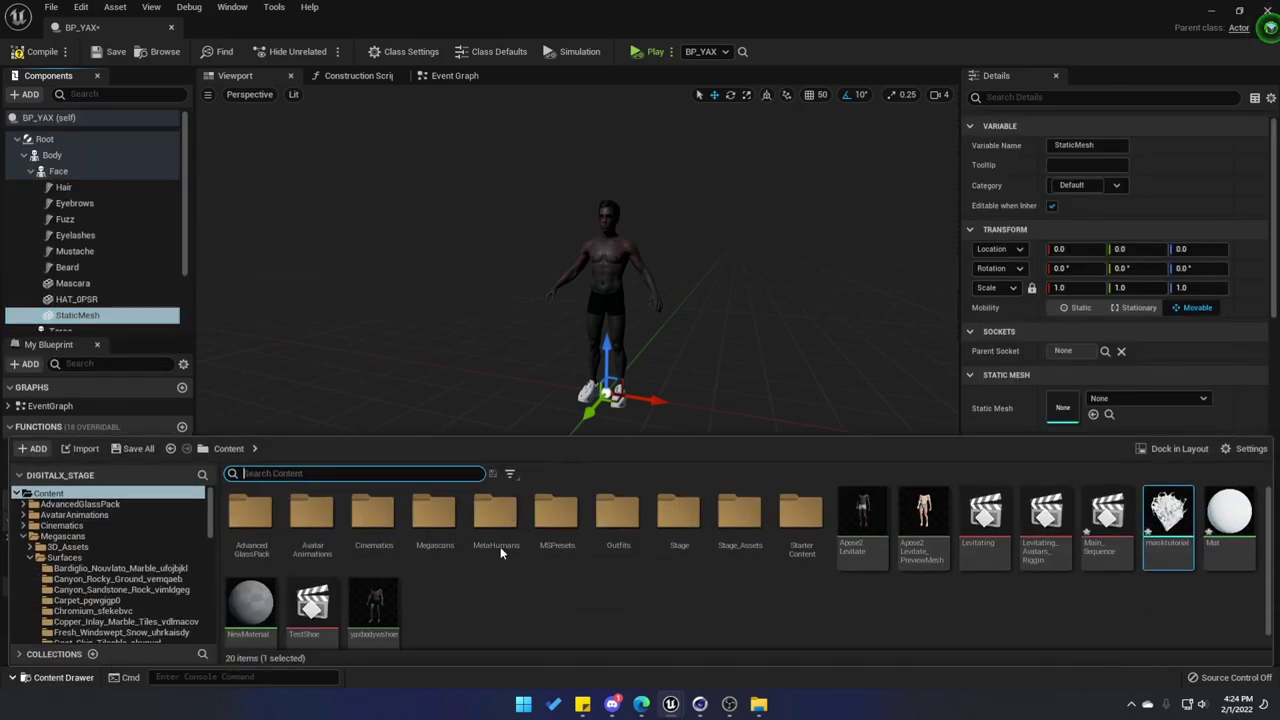
drag(1168, 515, 1065, 403)
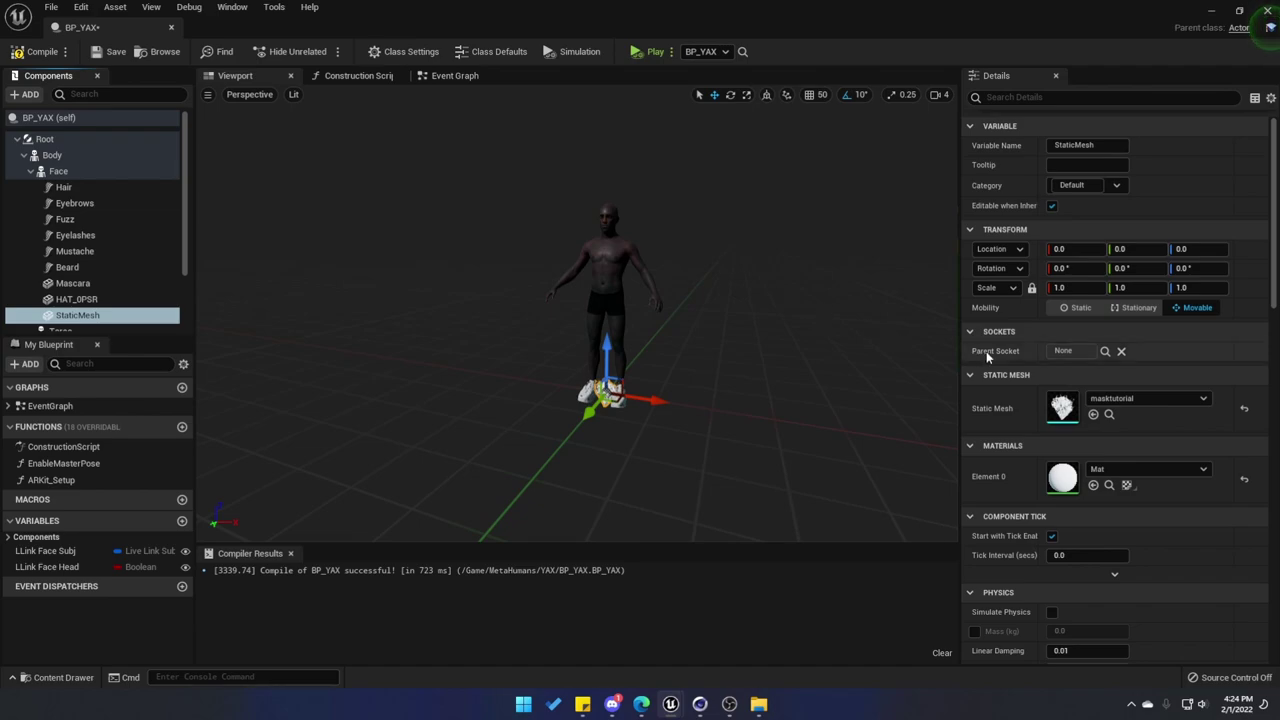
click(1105, 352)
scroll(1001, 459, down, 5)
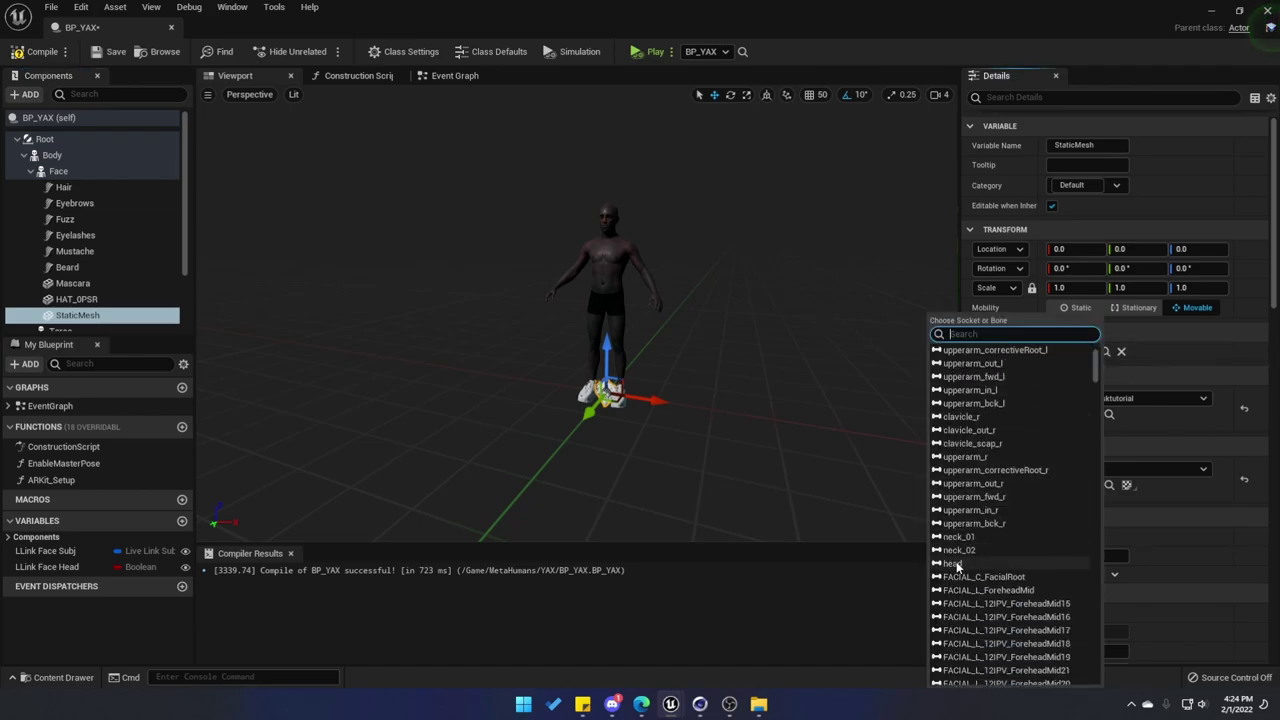
click(952, 564)
key(f)
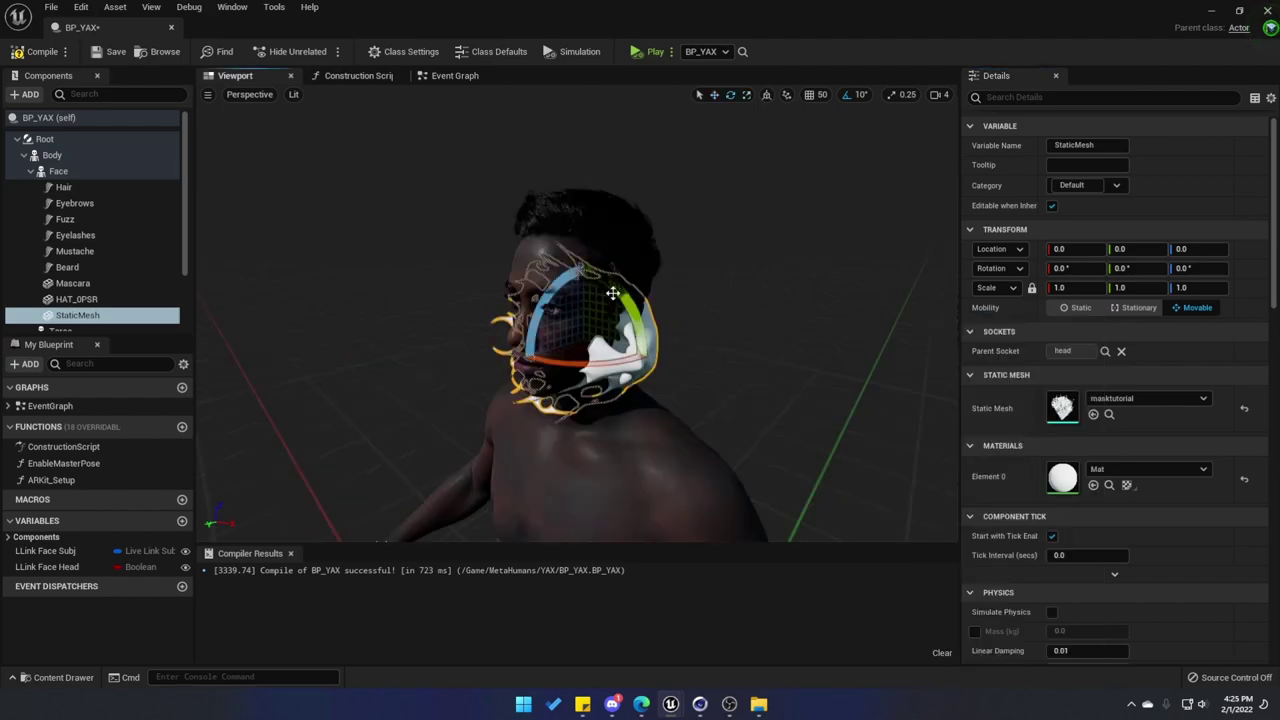
drag(622, 289, 668, 366)
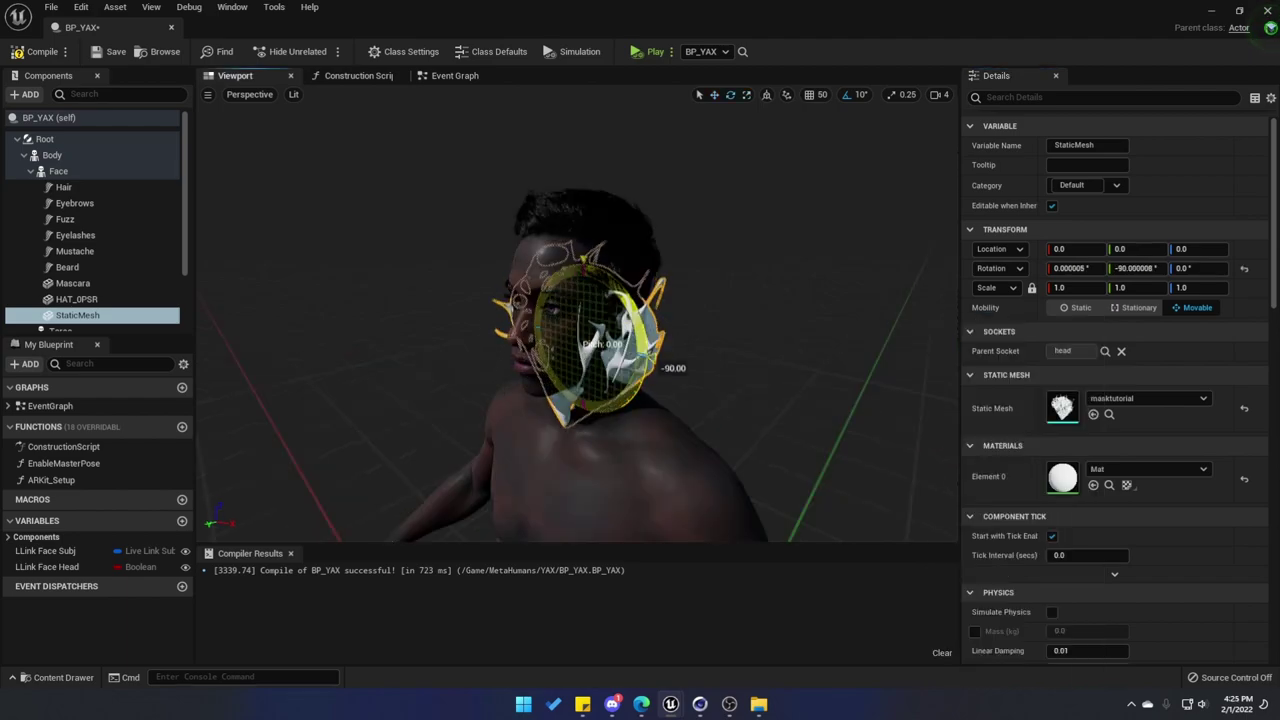
Step: Set material Element 0 to M_Water_Ocean and scrub the walk around frame 160
click(1097, 472)
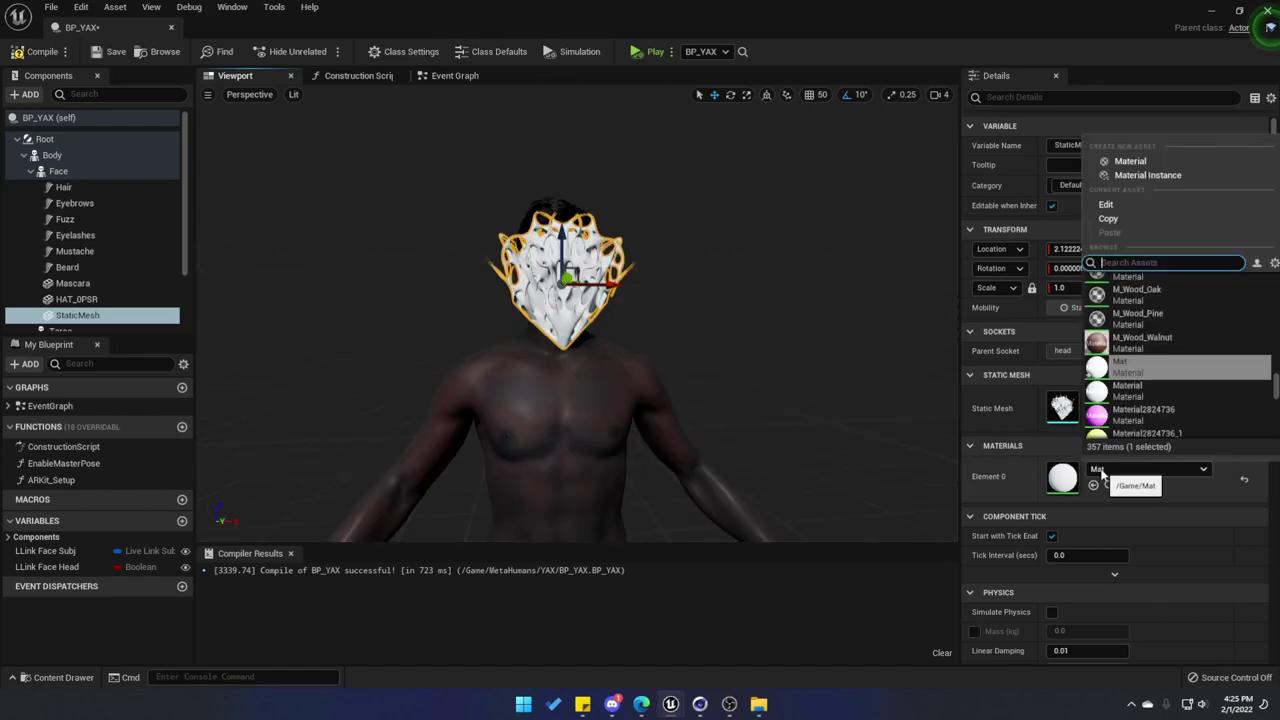
scroll(1133, 351, down, 5)
click(1135, 354)
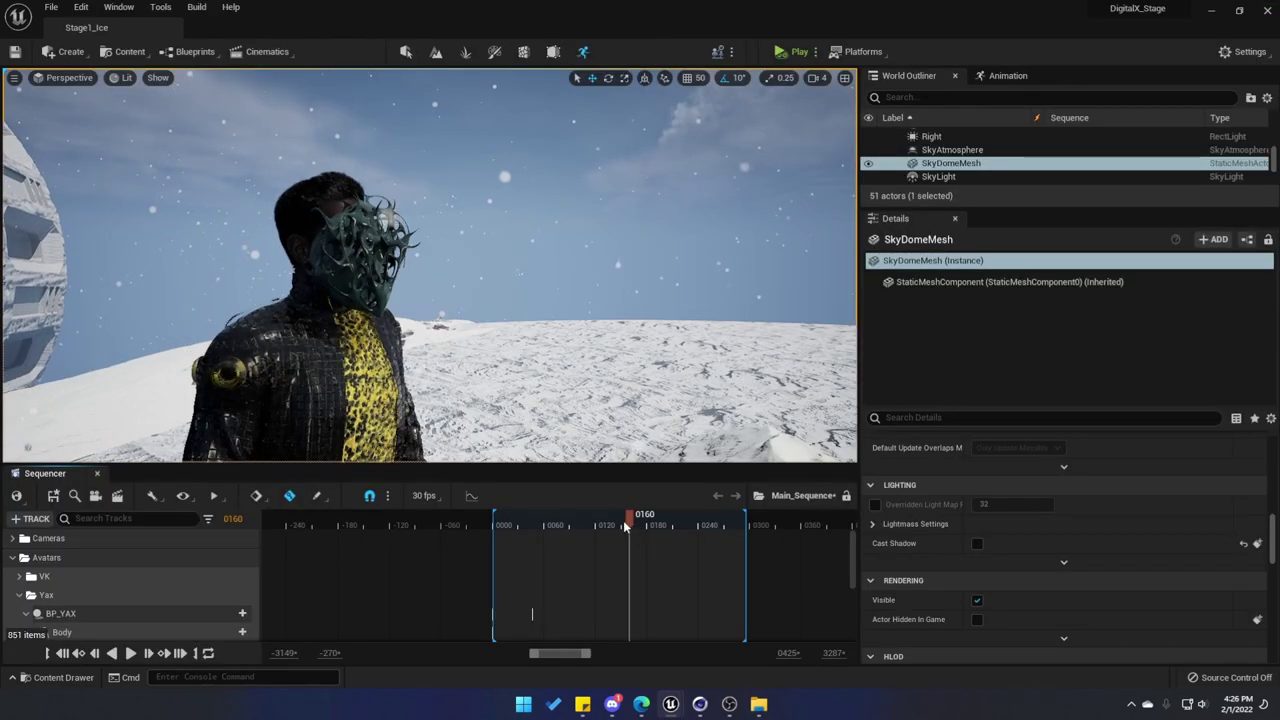
mouse_move(623, 520)
mouse_down()
mouse_move(606, 517)
mouse_move(634, 525)
mouse_move(594, 524)
mouse_move(641, 530)
mouse_move(560, 521)
mouse_move(656, 522)
mouse_move(505, 528)
mouse_move(625, 527)
mouse_move(562, 524)
mouse_move(601, 524)
mouse_up()
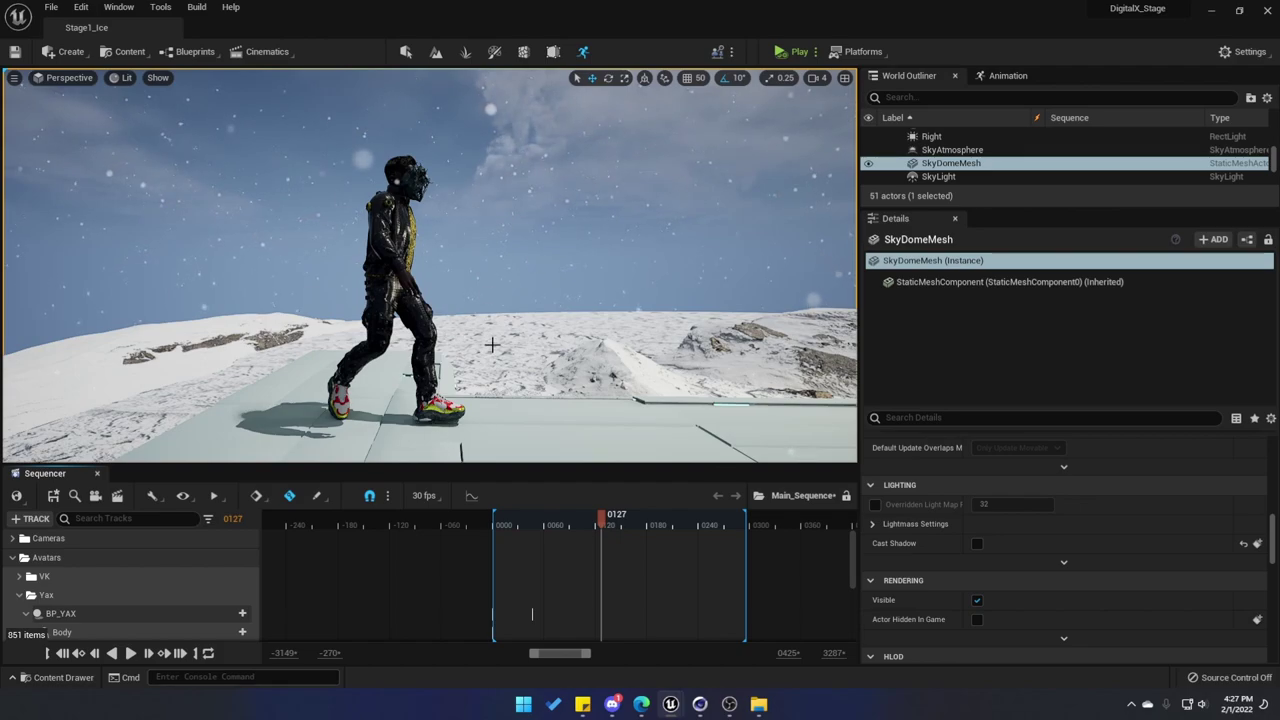